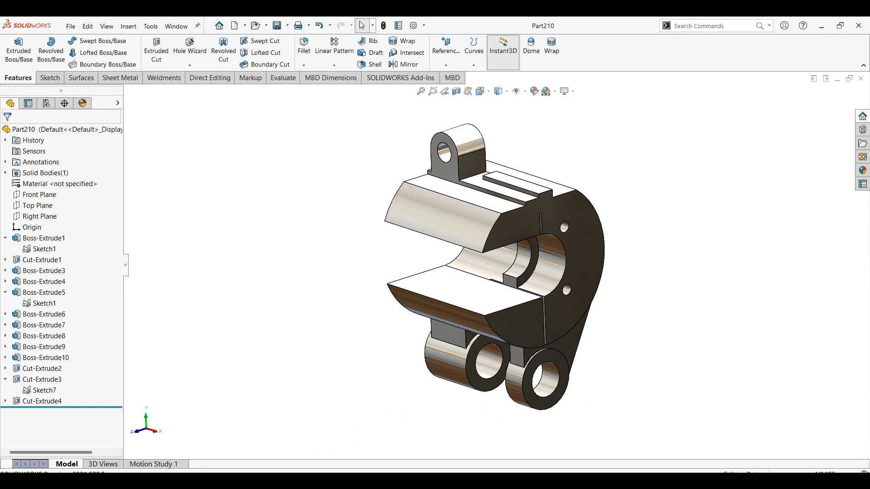
Consult the Part210_dwg.PDF drawing, switch back to SOLIDWORKS and create a new part.
left_click(320, 471)
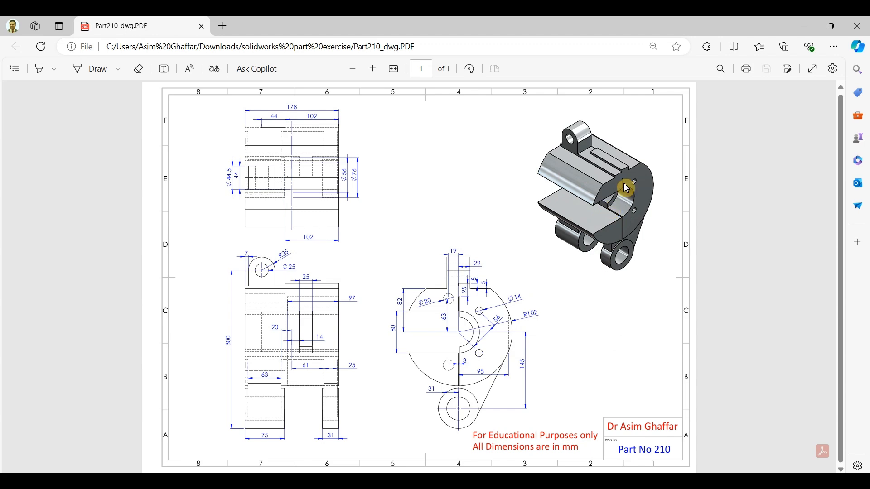
left_click(805, 27)
left_click(72, 27)
left_click(86, 48)
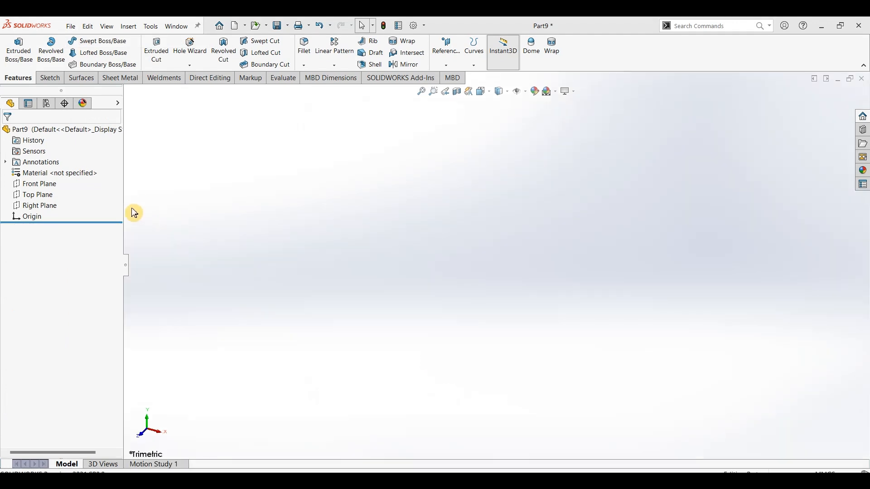
Start a sketch on the Right Plane and draw three concentric circles at the origin with radii of about 22, 56 and 92 mm.
left_click(40, 206)
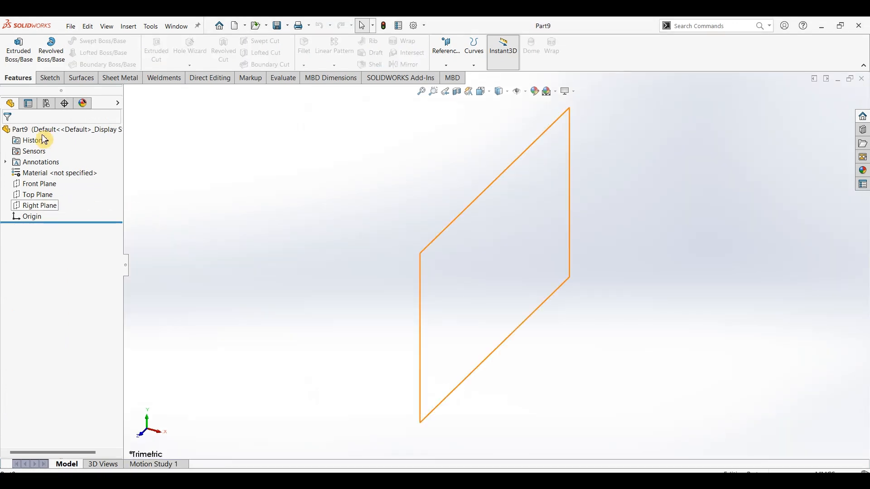
left_click(49, 78)
left_click(19, 56)
left_click(106, 41)
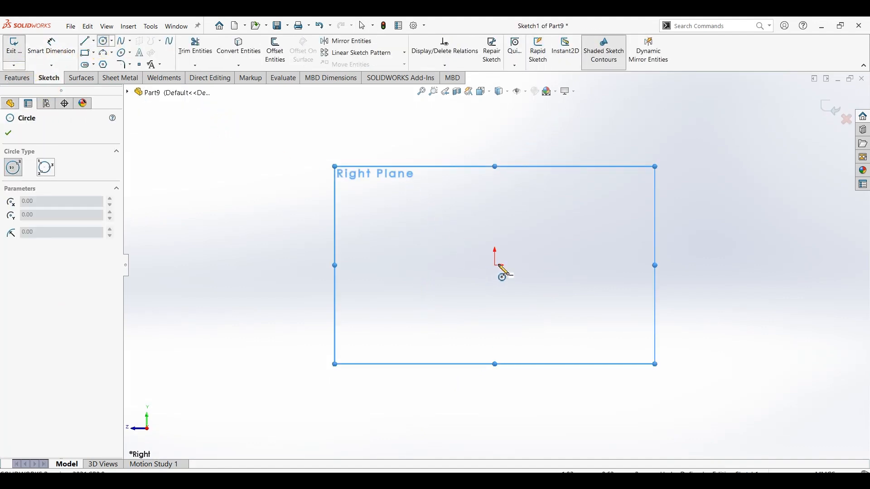
left_click(495, 265)
left_click(527, 240)
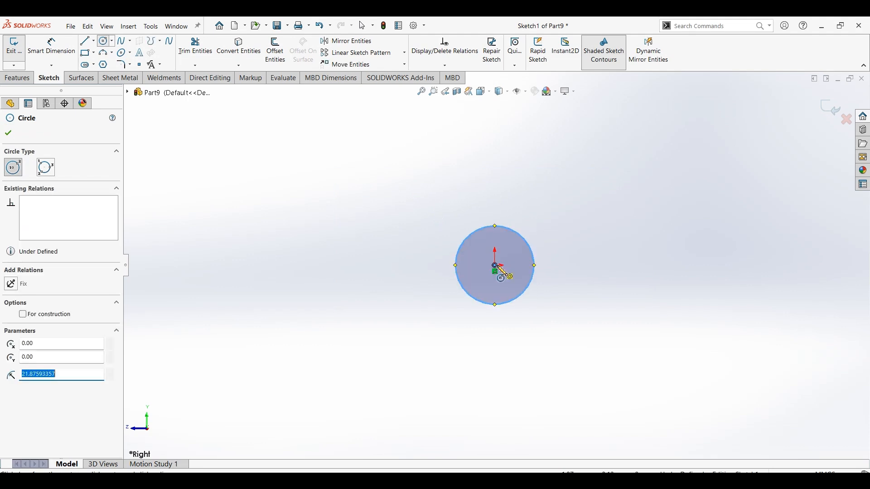
left_click(495, 266)
left_click(578, 211)
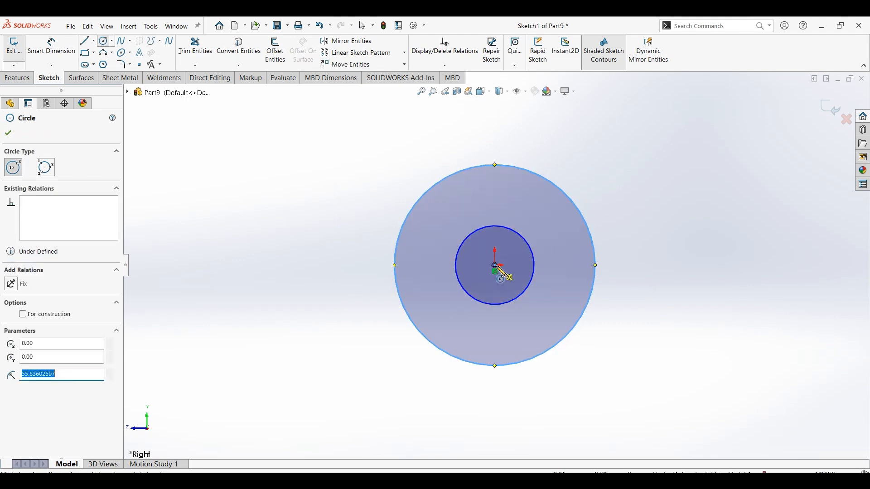
left_click(495, 266)
left_click(628, 166)
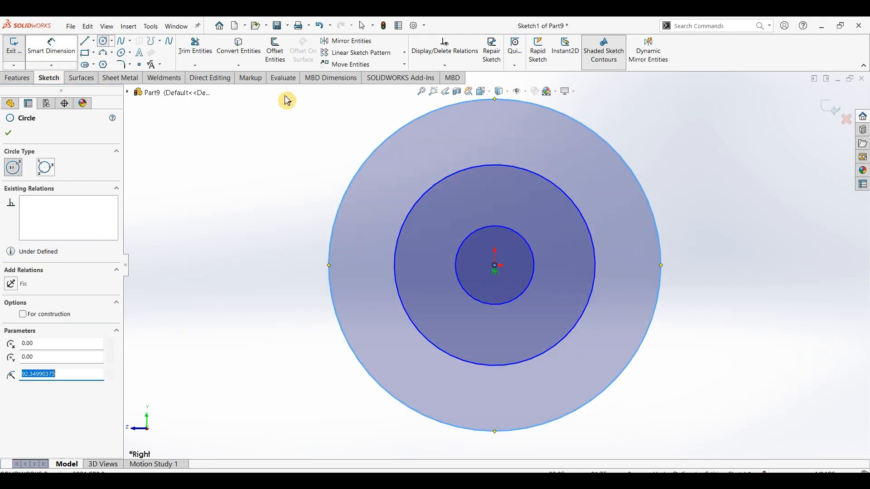
Dimension the inner circle to 56 mm and the middle circle to 80 mm in diameter.
key("Escape")
left_click(471, 238)
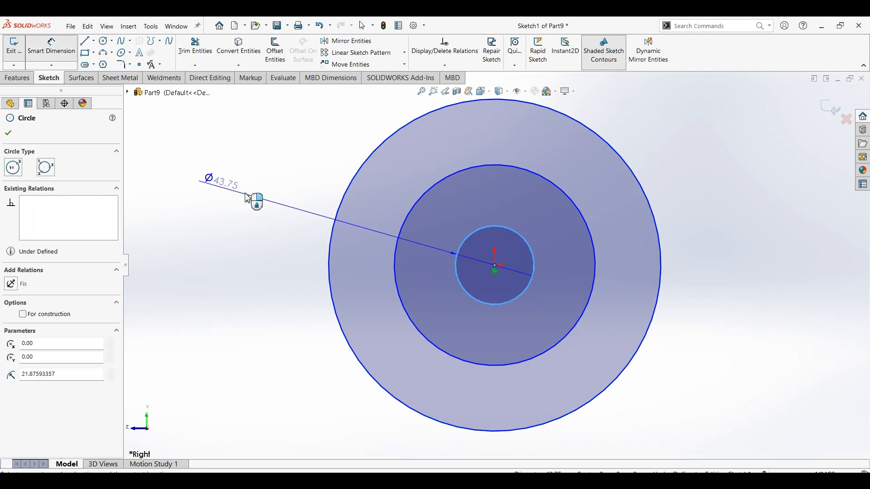
left_click(248, 198)
type("56")
left_click(305, 196)
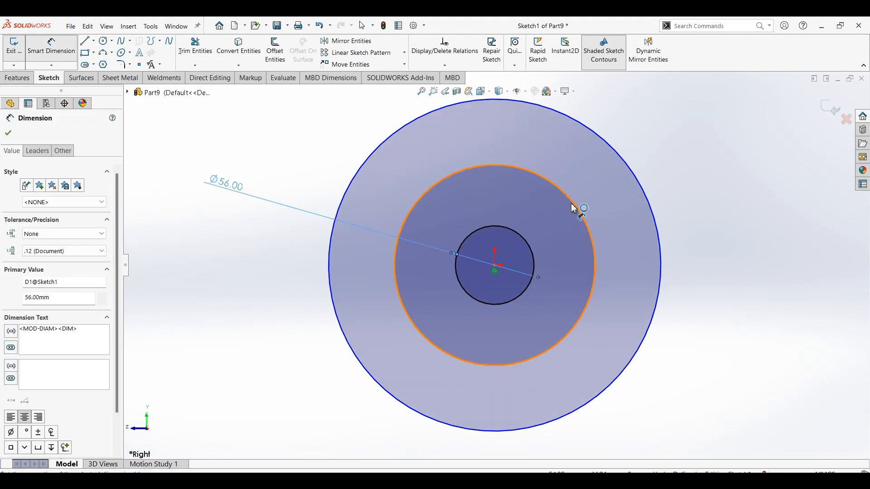
left_click(701, 198)
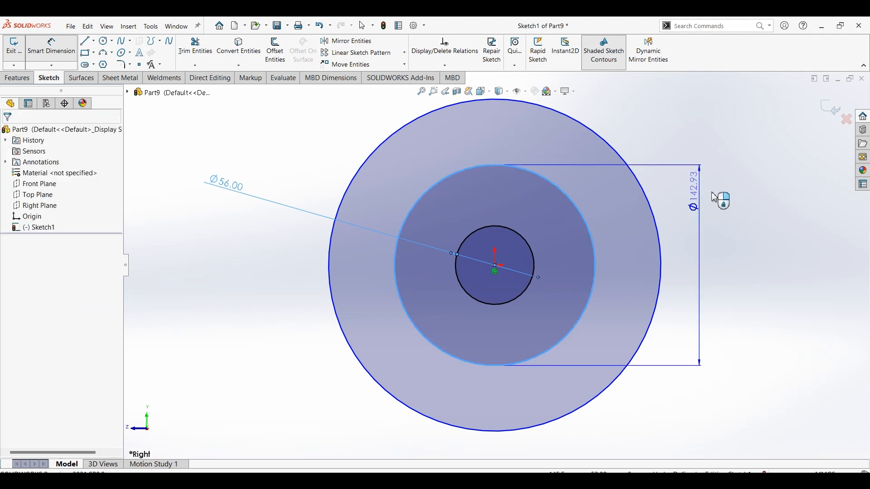
left_click(714, 198)
type("80")
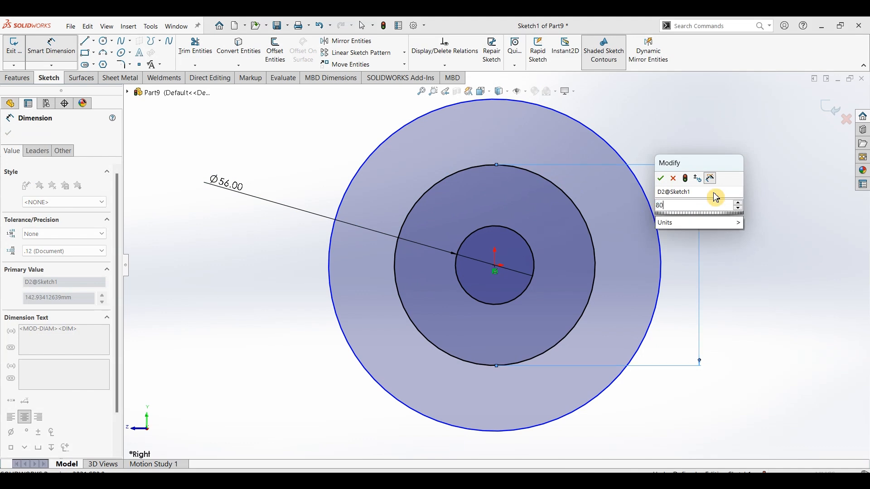
key("Return")
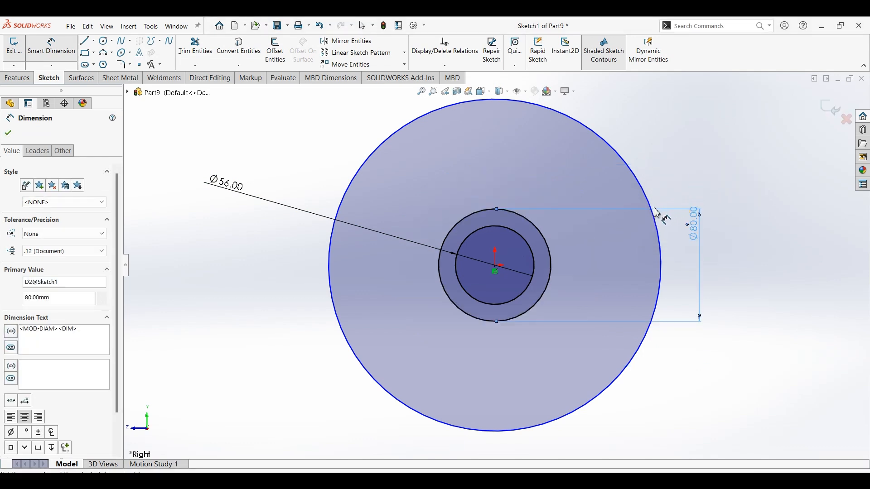
Dimension the outer circle to a diameter of 204 mm.
left_click(778, 264)
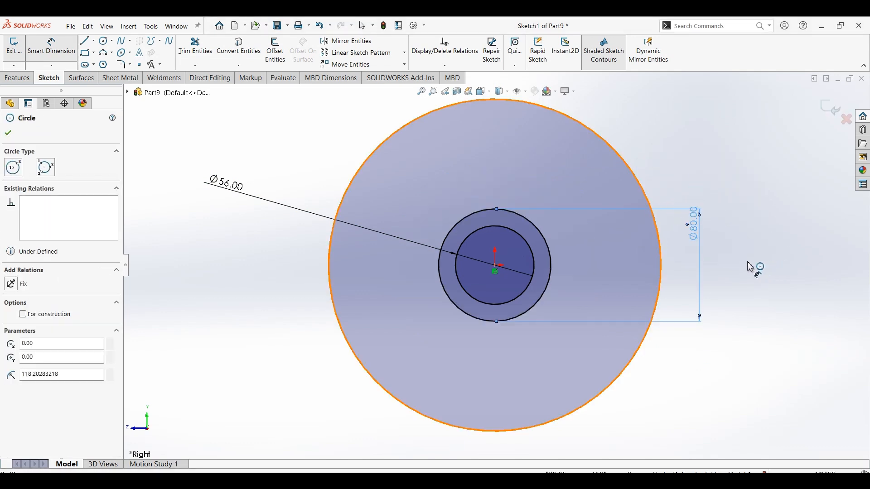
left_click(747, 262)
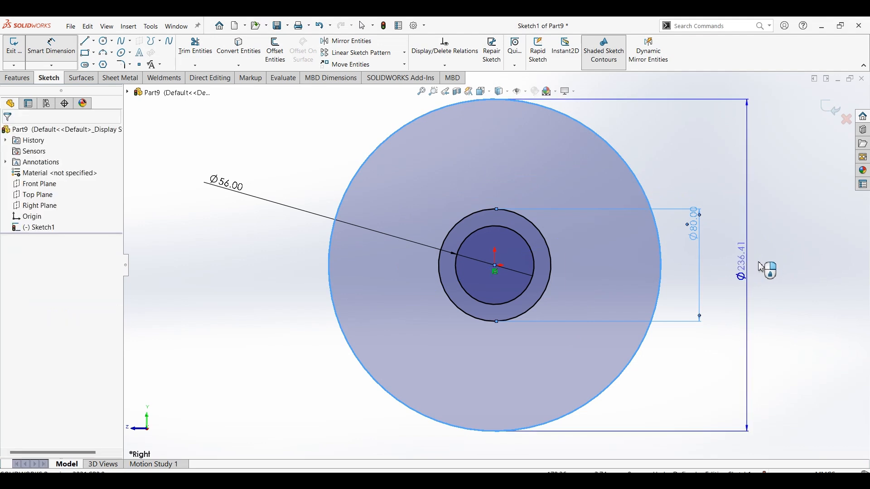
type("20")
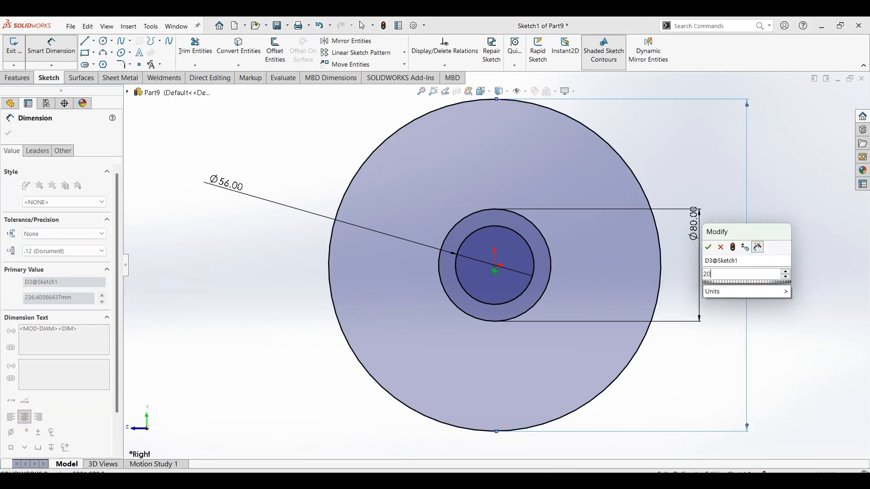
key("Escape")
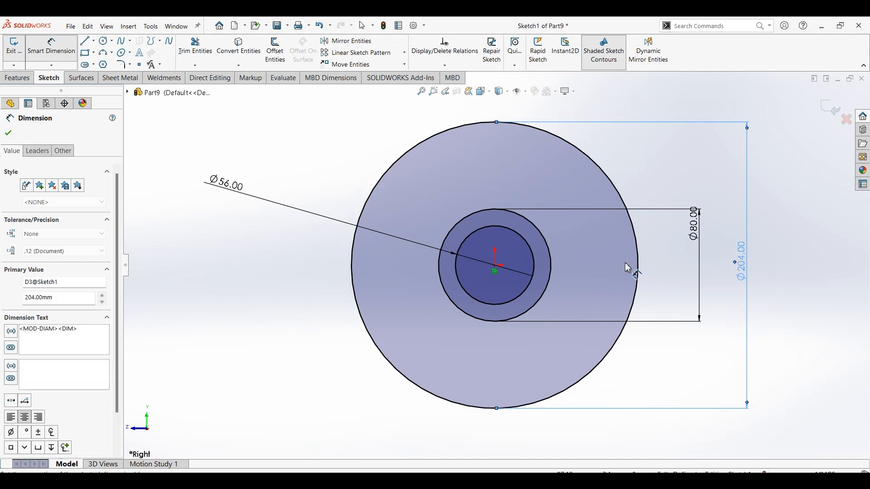
Draw a vertical line from above the middle circle through the origin down to the lowest point of the outer circle.
left_click(89, 45)
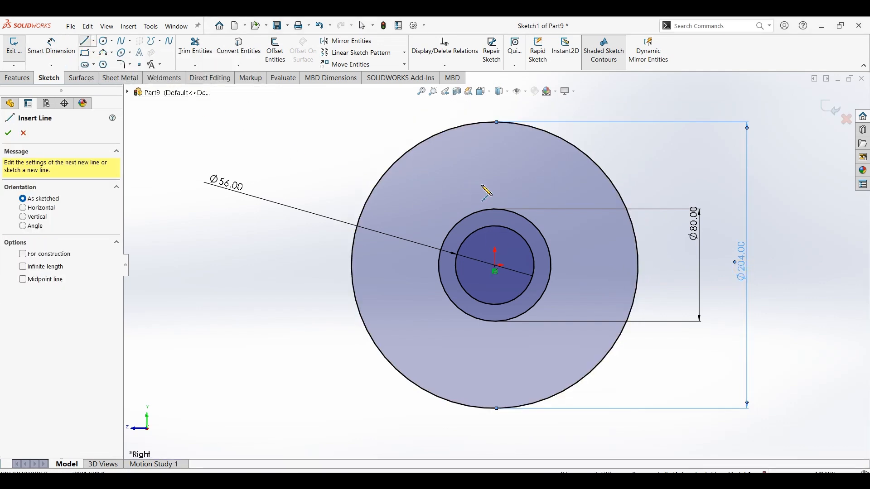
left_click(495, 182)
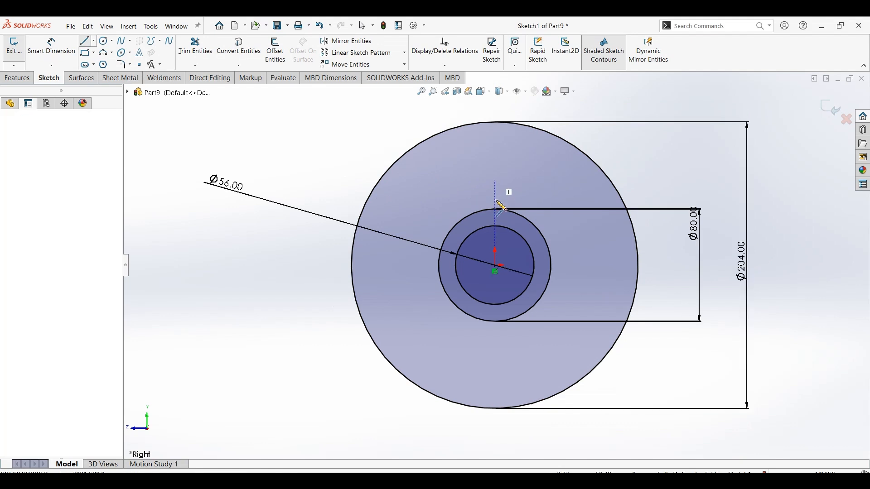
left_click(494, 408)
key("Escape")
key("Escape")
key("Escape")
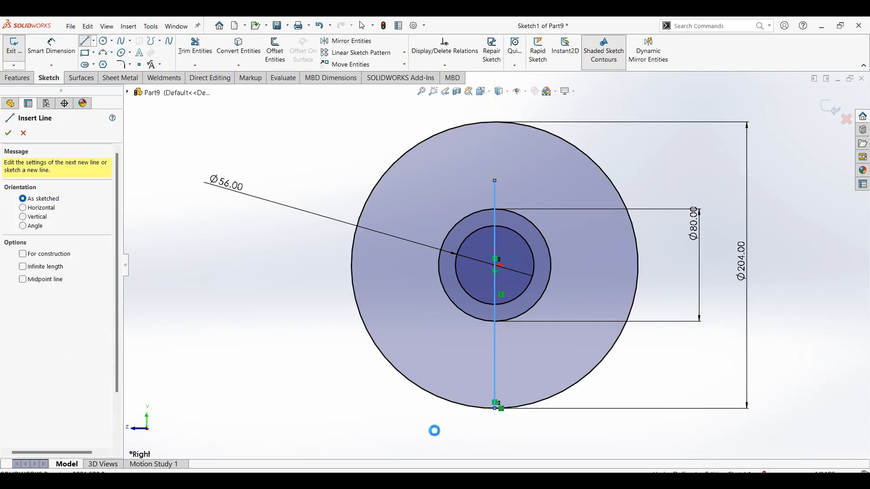
Check the slot width in the PDF drawing and offset the vertical line by 3 mm with the direction reversed.
left_click(341, 480)
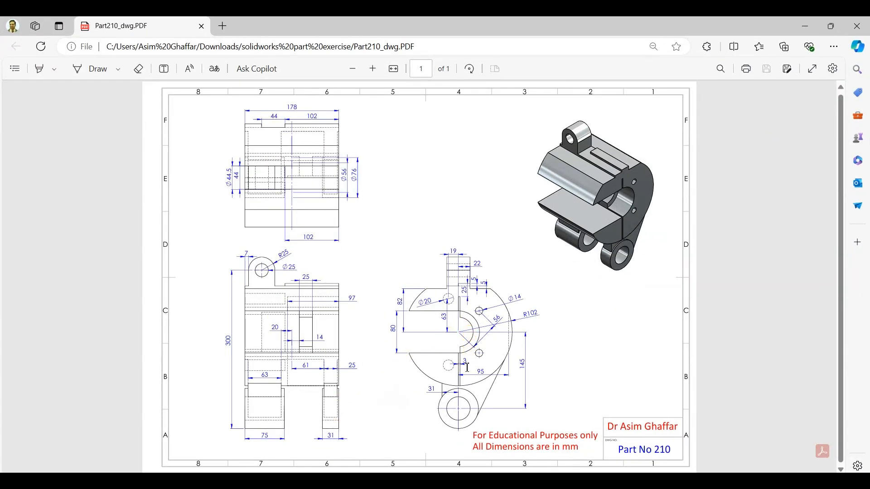
left_click(805, 27)
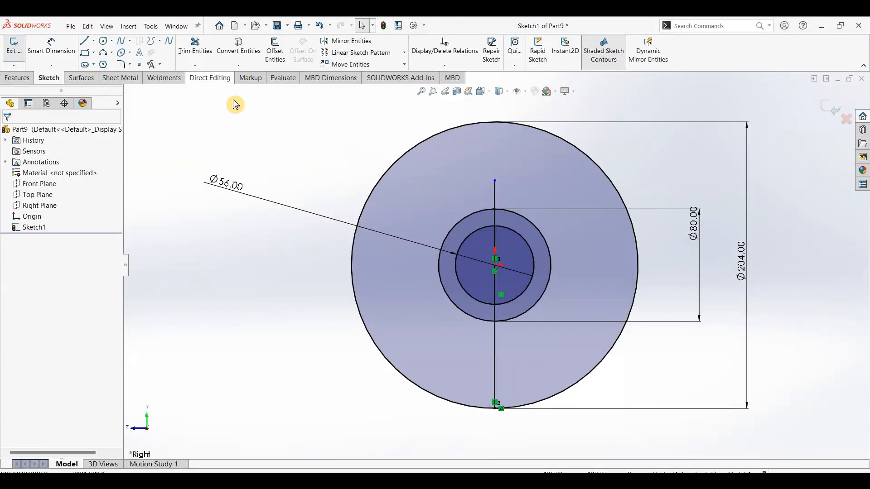
left_click(280, 64)
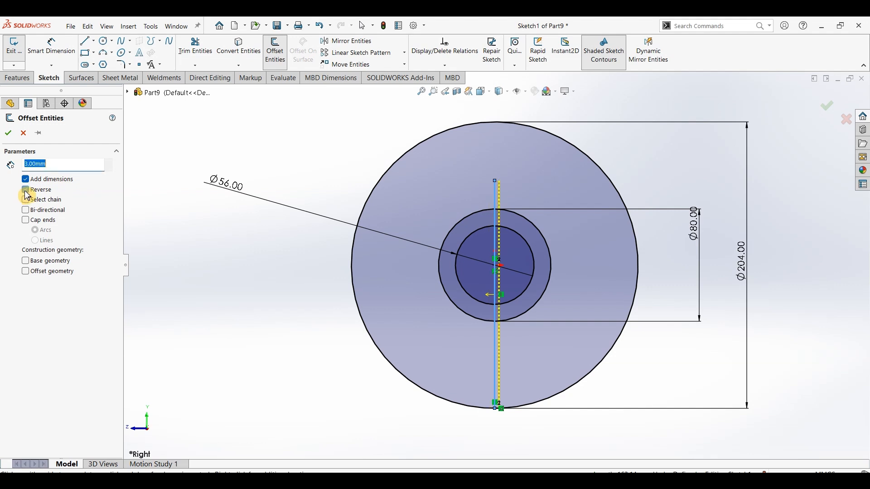
left_click(8, 133)
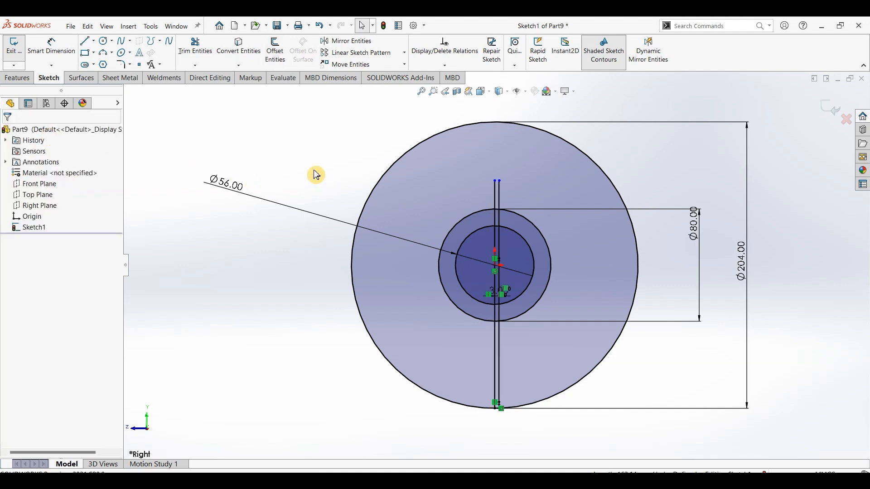
Close the upper ends of the two vertical lines with a 3 mm horizontal line.
left_click(86, 41)
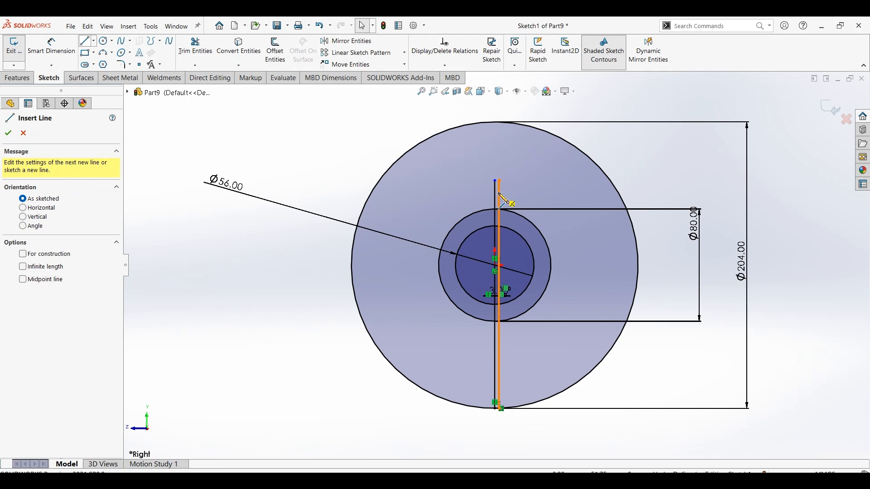
scroll(502, 199, "down", 3)
scroll(500, 195, "down", 2)
left_click_drag(490, 191, 500, 190)
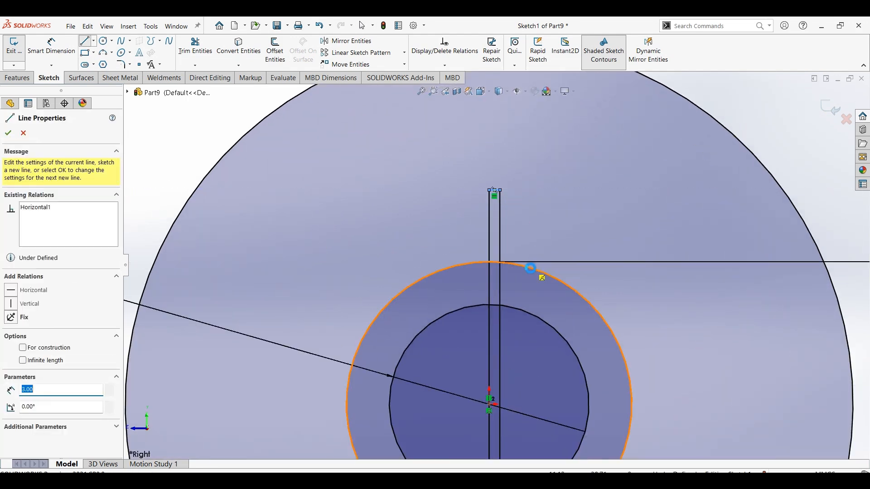
key("Escape")
key("Escape")
scroll(544, 332, "up", 5)
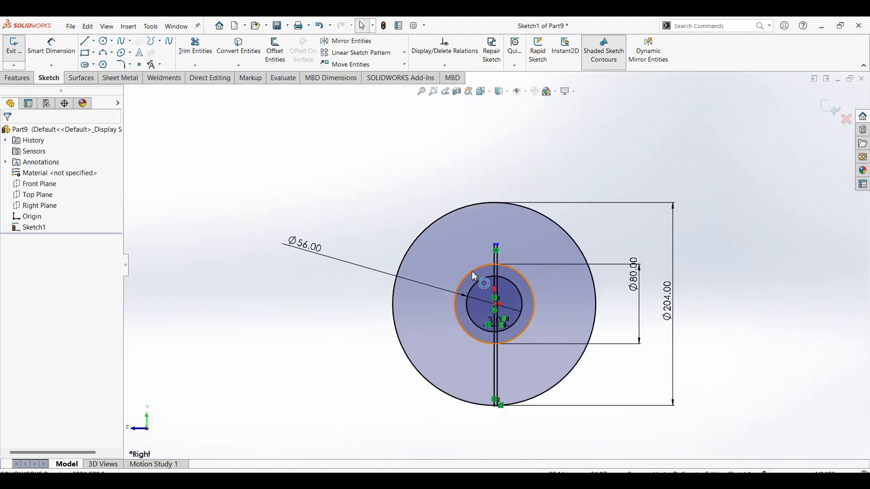
Draw a horizontal line about 183 mm long across the upper part of the outer circle, above the narrow slot.
left_click(87, 43)
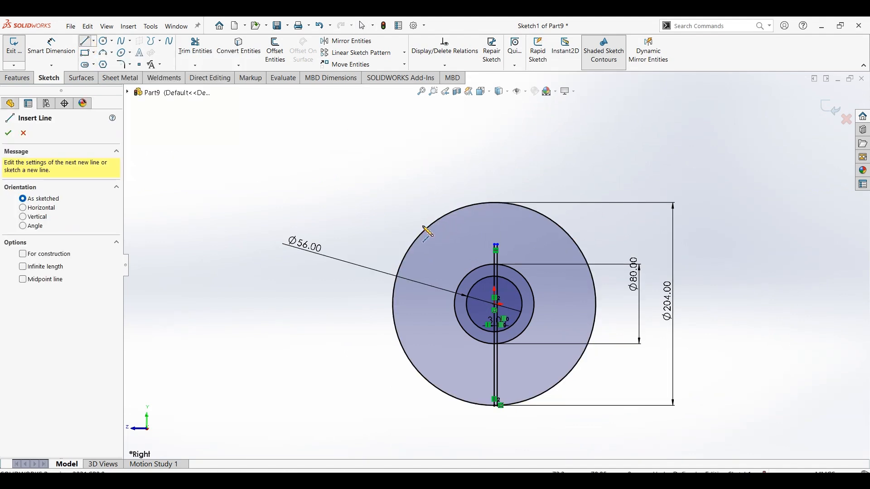
left_click(409, 229)
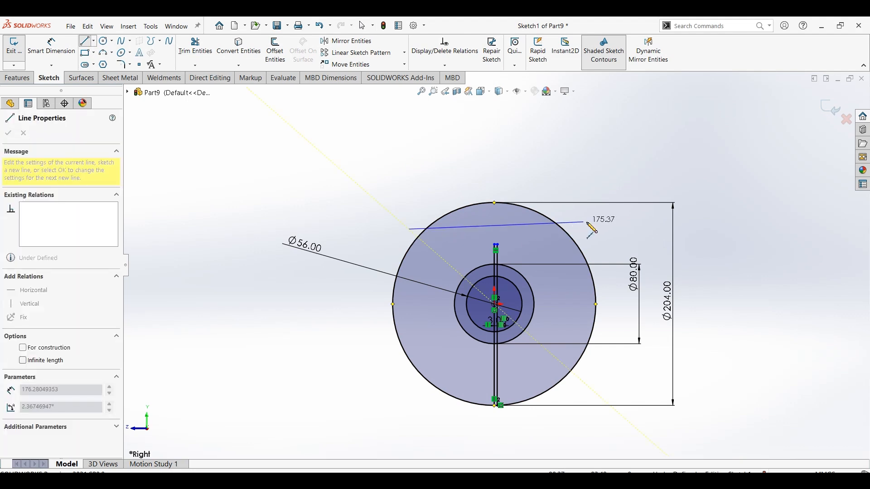
left_click(591, 229)
left_click(591, 230)
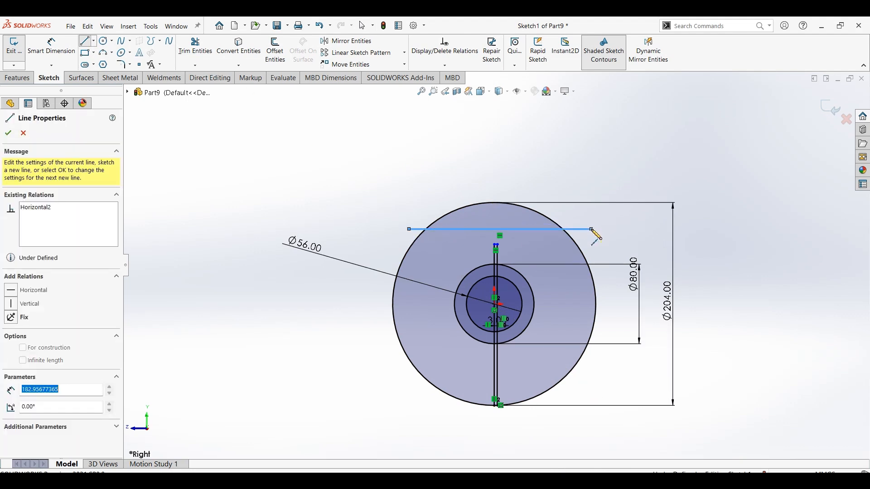
key("Escape")
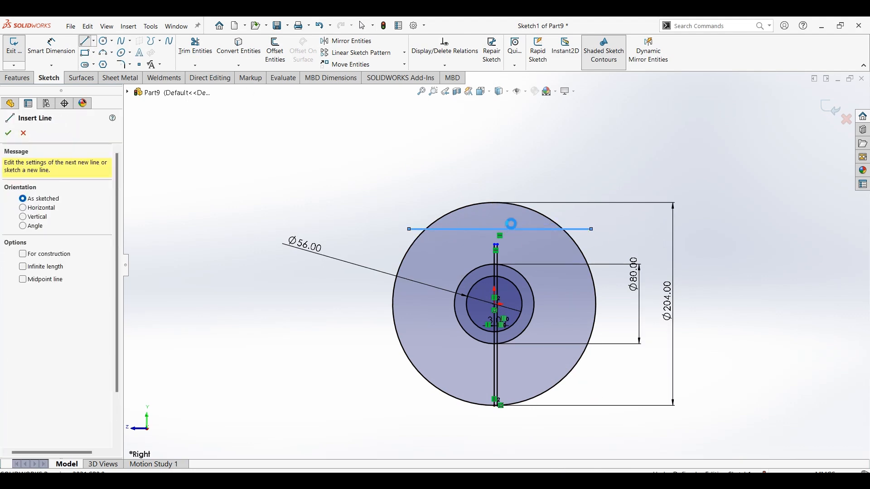
key("Escape")
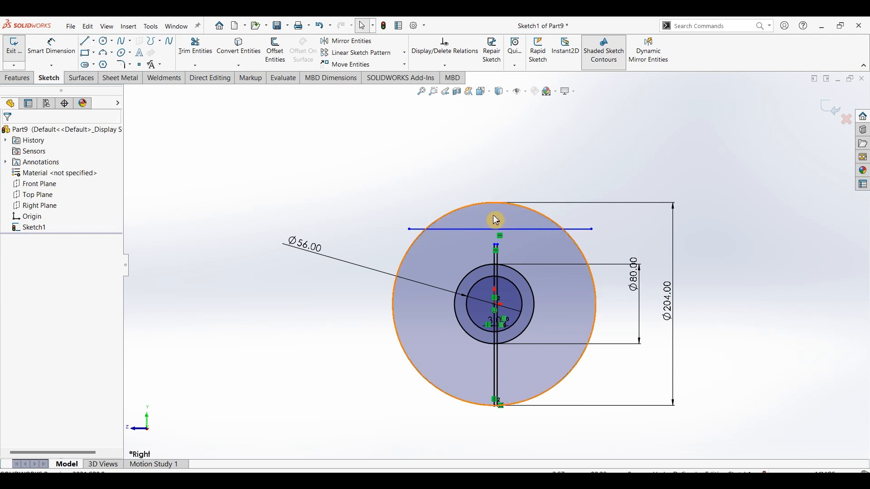
Dimension the long horizontal line's vertical distance from the origin to 82 mm.
left_click(54, 49)
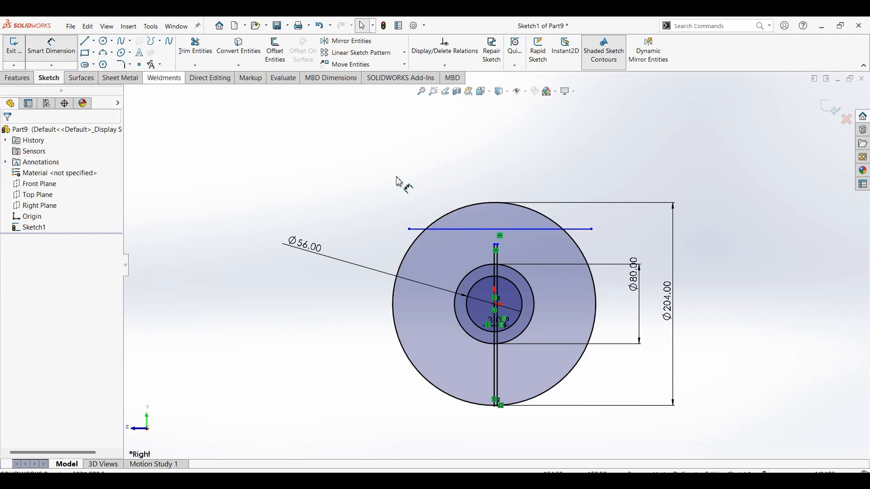
left_click(538, 231)
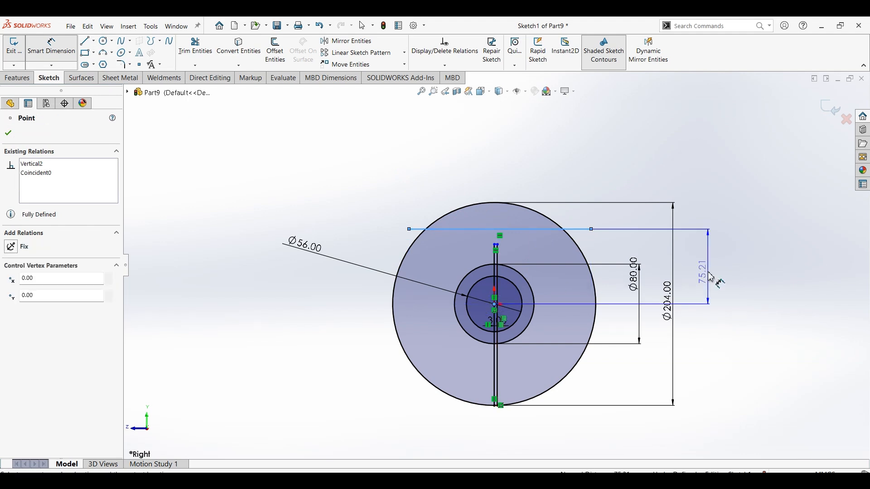
left_click(707, 271)
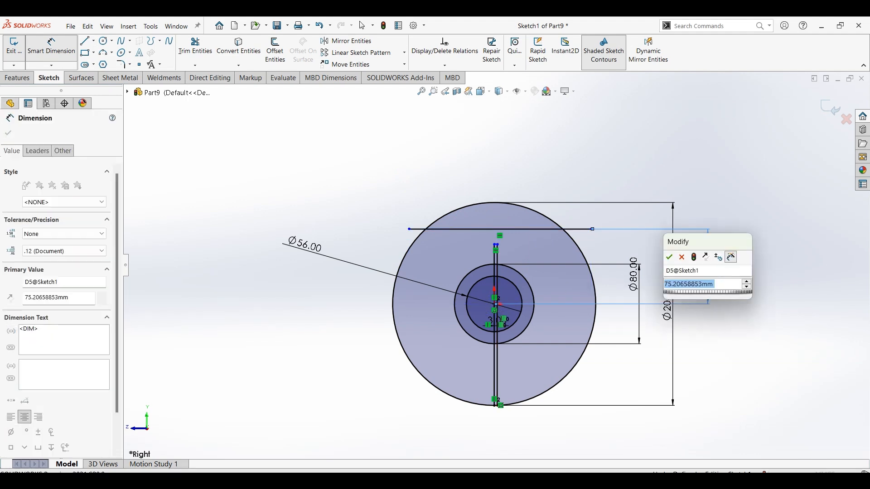
type("82")
key("Return")
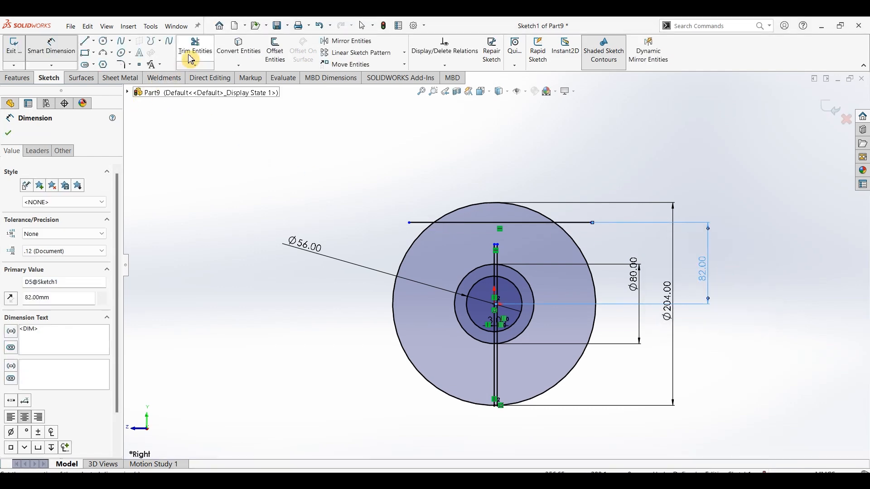
Trim the overhanging ends of the long horizontal line and the outer circle's arc above it to form a flat top.
left_click(425, 221)
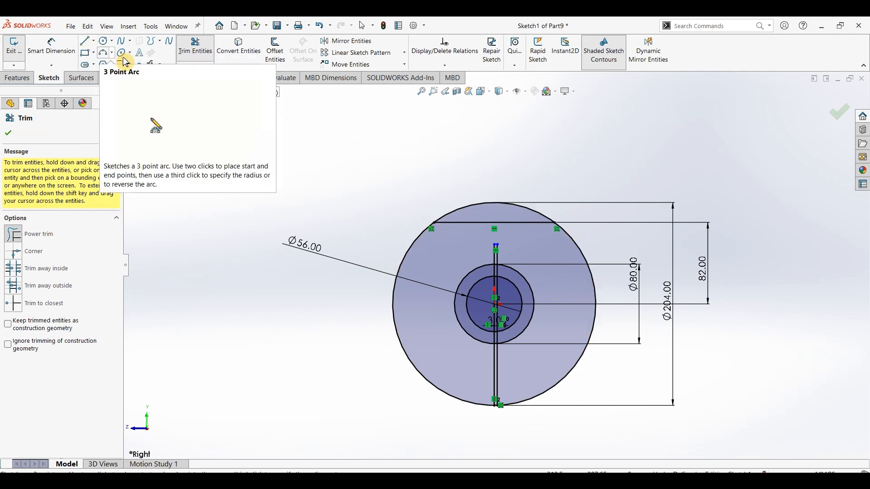
left_click_drag(485, 200, 484, 214)
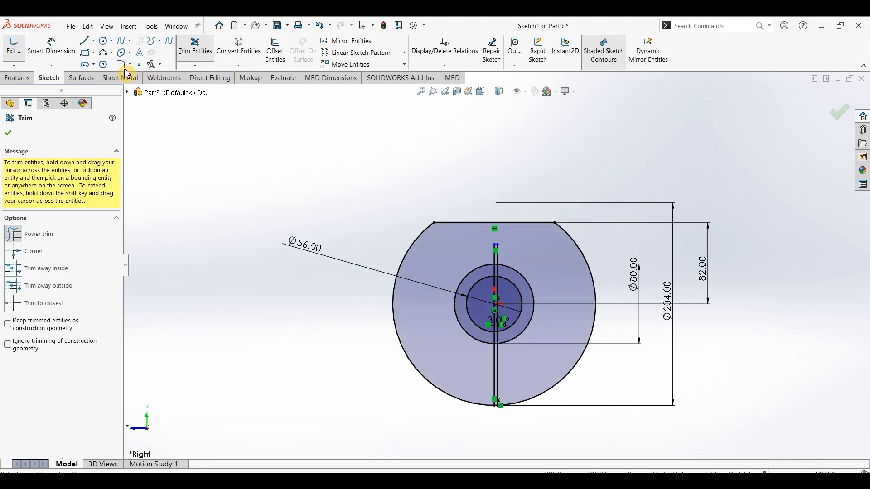
Draw a three-sided rectangular step about 70 mm wide and 10.5 mm high on the flat top edge.
left_click(85, 41)
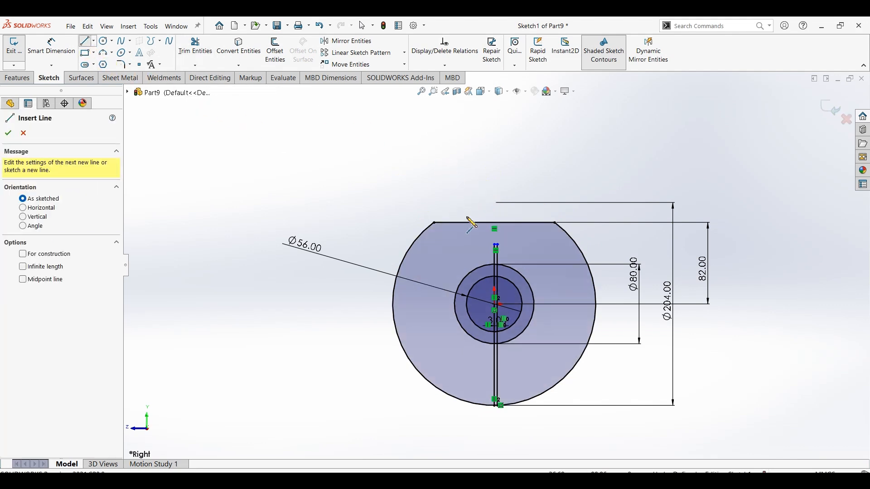
left_click(460, 211)
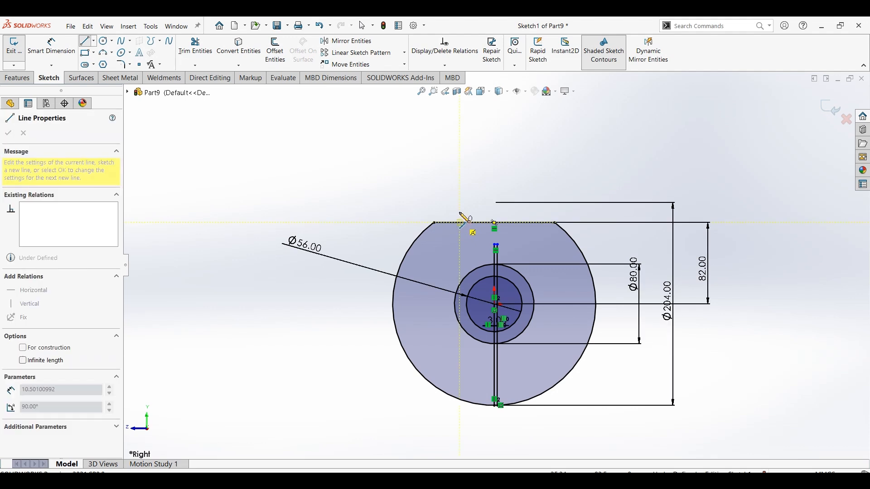
left_click(530, 212)
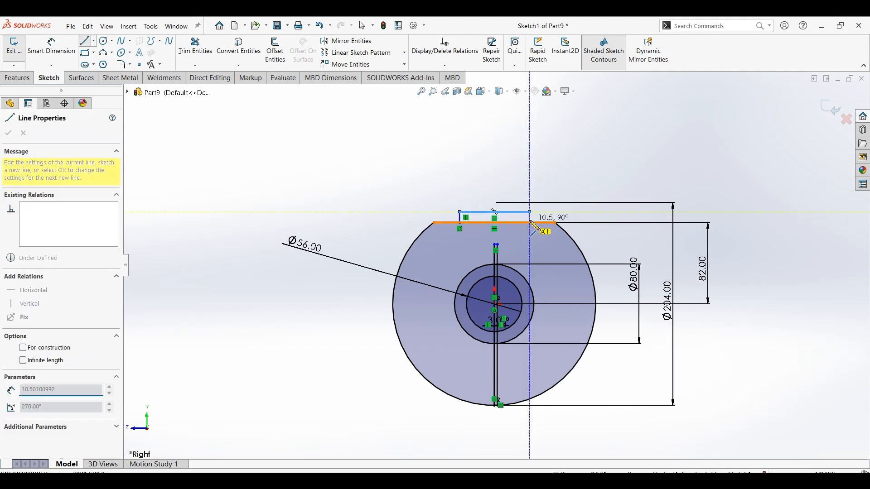
left_click(529, 222)
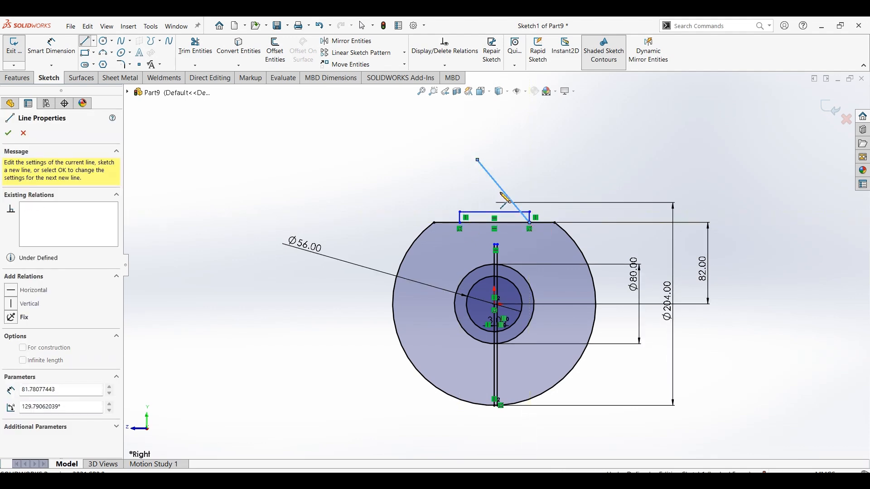
key("Escape")
Draw a second step about 17 mm high on the first, spanning from its upper right corner to its upper edge's midpoint.
left_click(529, 212)
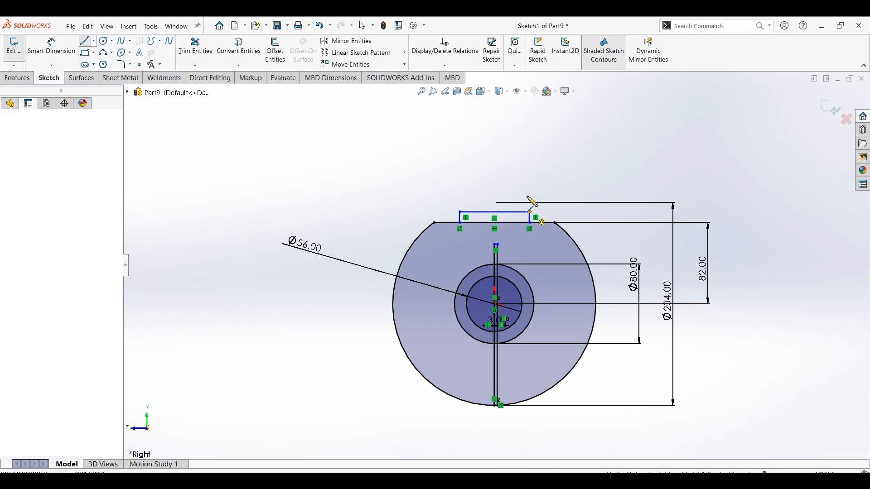
left_click(529, 194)
left_click(494, 195)
left_click(495, 211)
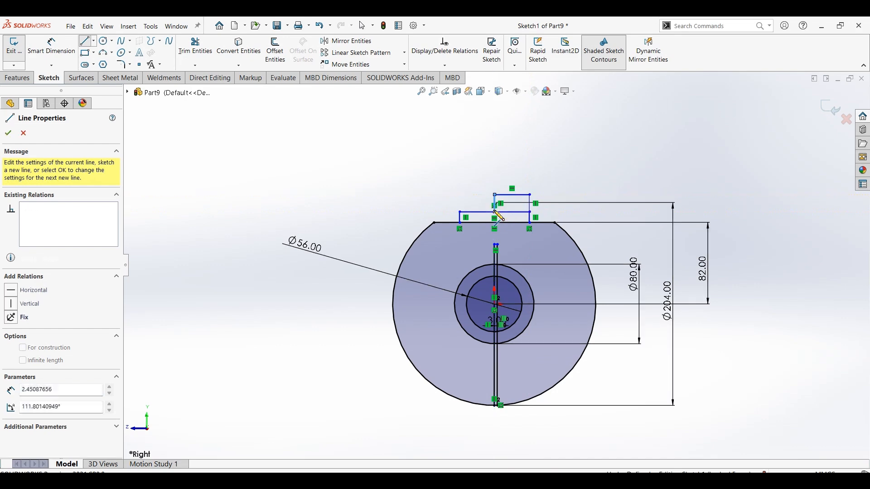
key("Escape")
key("Escape")
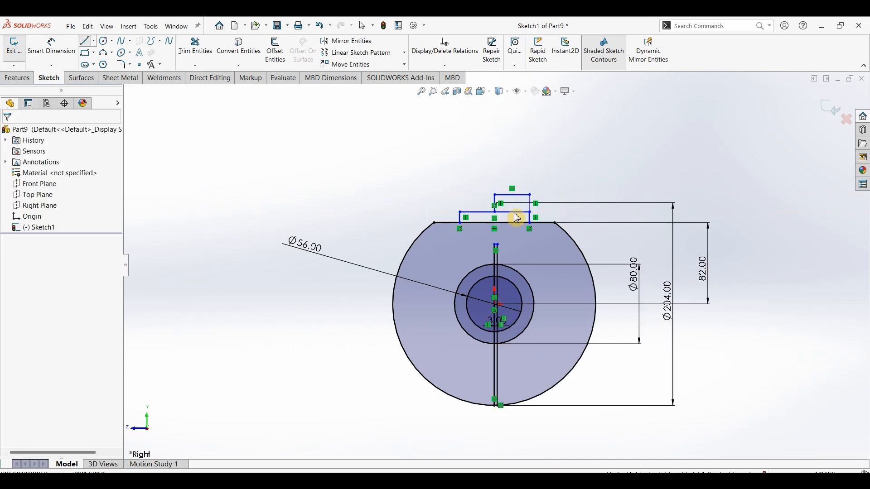
Dimension the lower step's width to 44 mm.
scroll(521, 219, "down", 3)
scroll(522, 220, "down", 2)
scroll(520, 218, "up", 3)
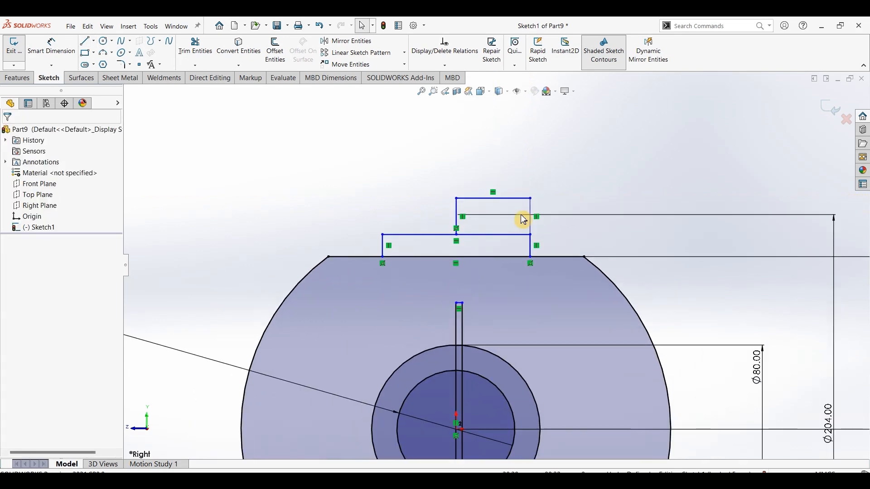
left_click(70, 56)
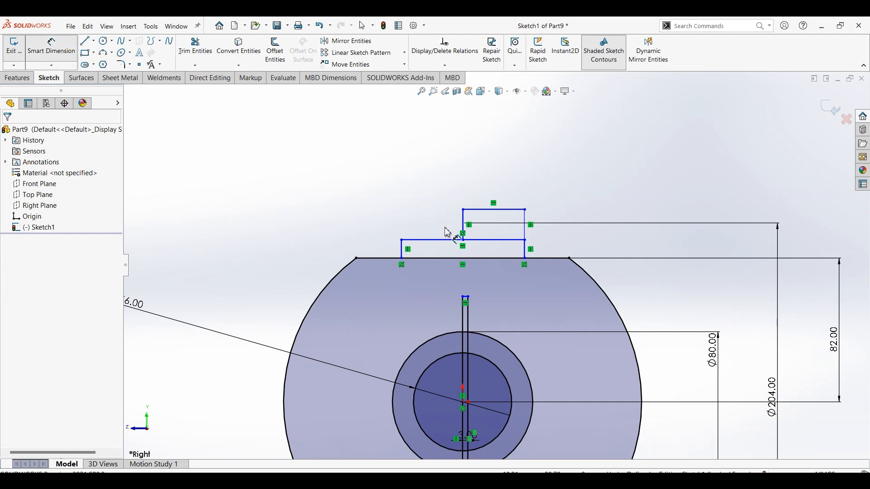
left_click(456, 207)
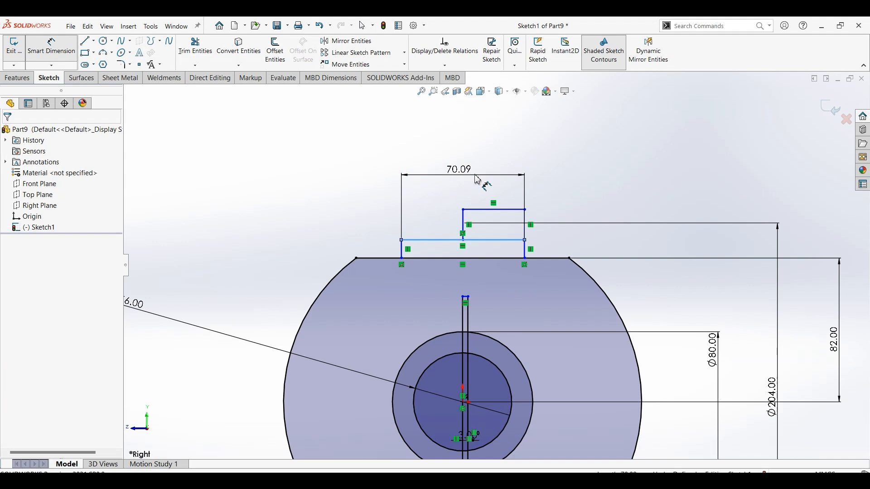
left_click(475, 175)
type("60")
key("Return")
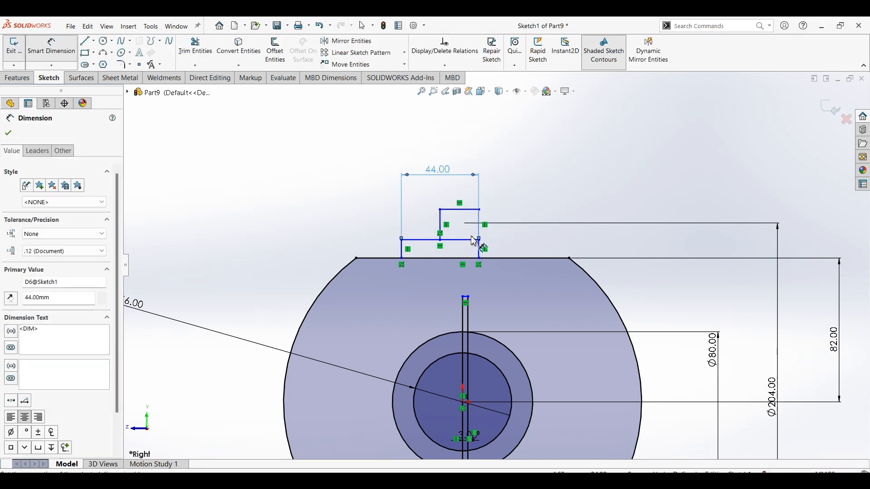
key("Escape")
key("Escape")
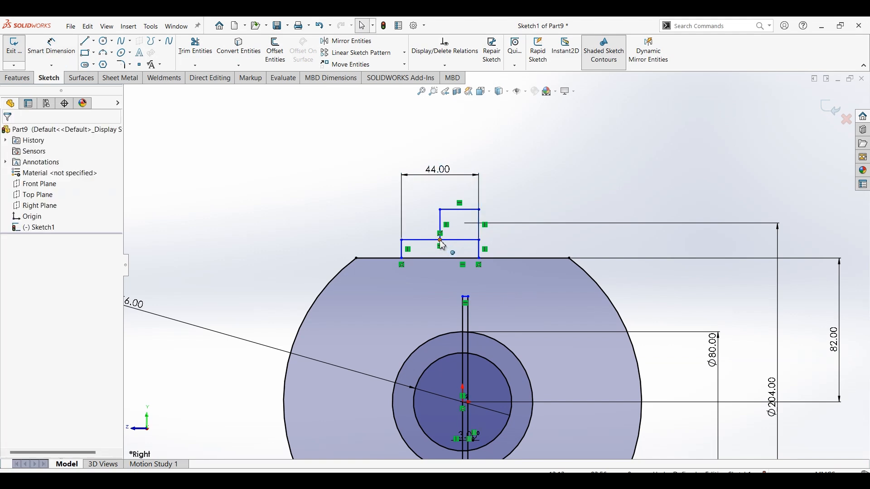
Add a vertical relation between the midpoint of the lower step's upper edge and the origin.
left_click(440, 241)
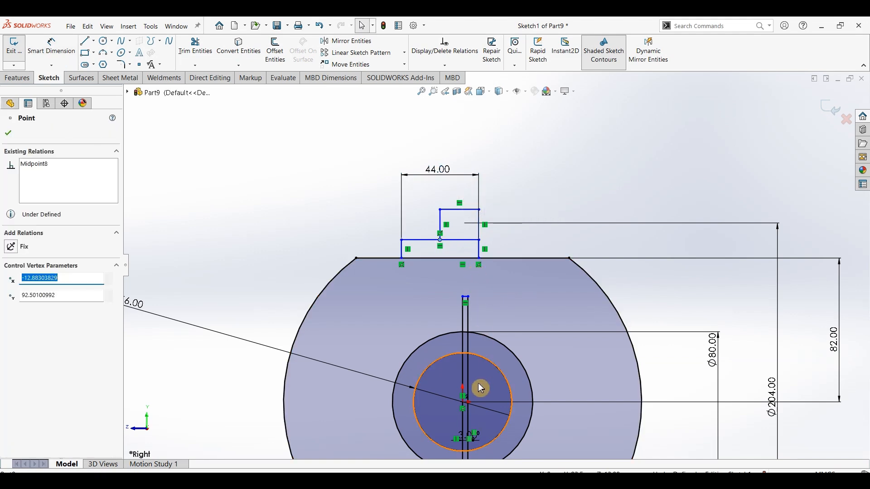
left_click(463, 403, "ctrl")
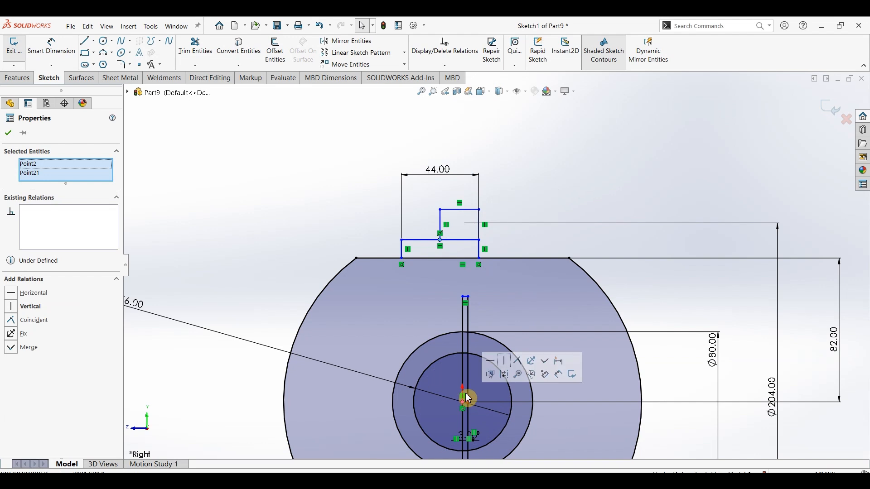
left_click(508, 363)
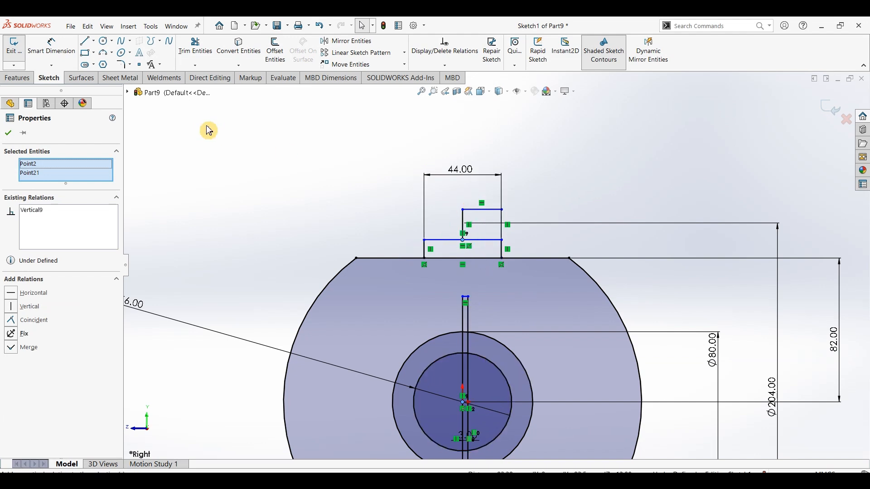
Dimension the heights of the upper and lower steps to 5 mm each.
left_click(51, 46)
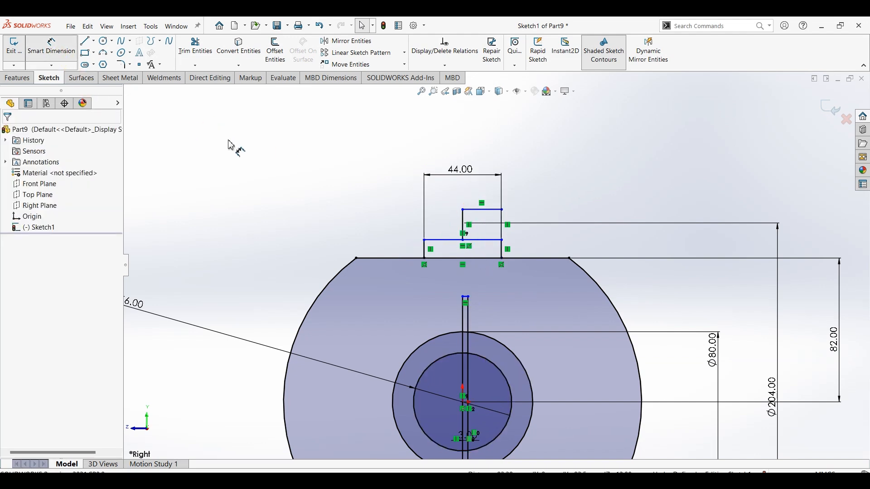
left_click(502, 228)
left_click(552, 231)
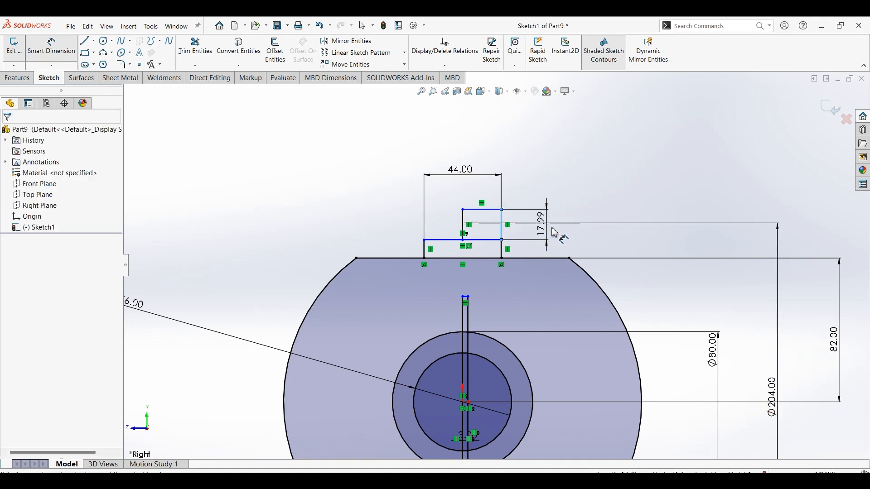
type("5")
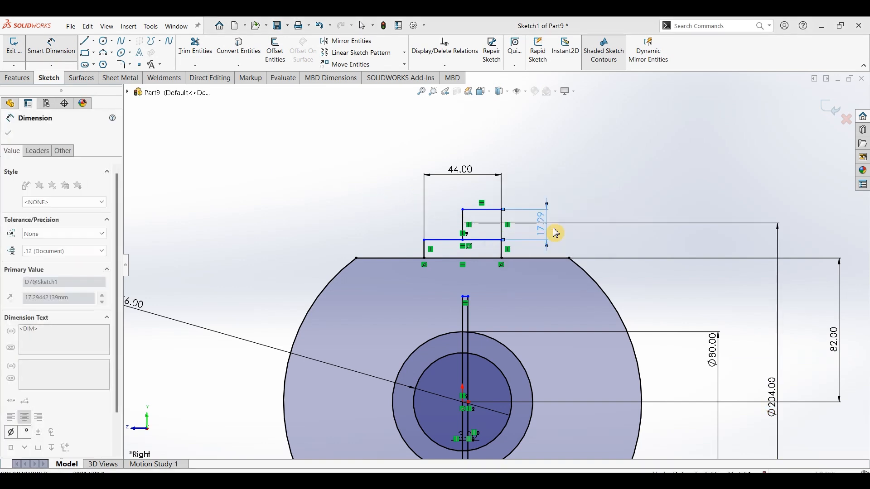
key("Return")
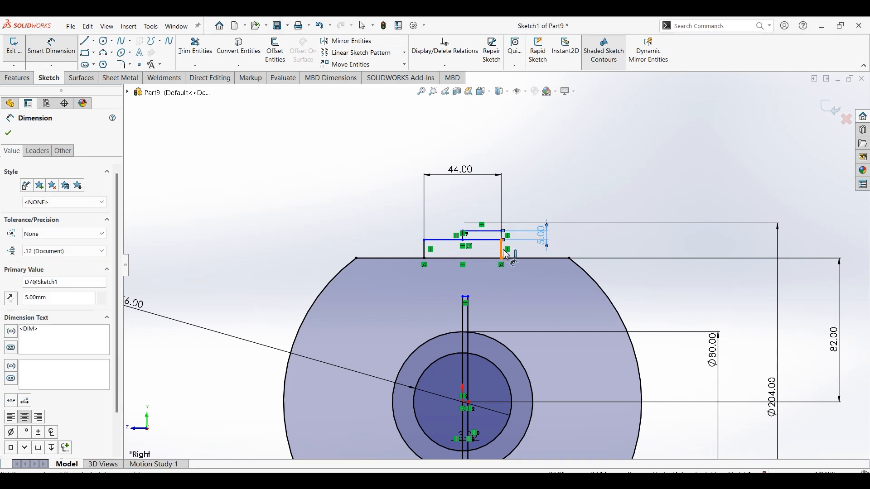
left_click(564, 250)
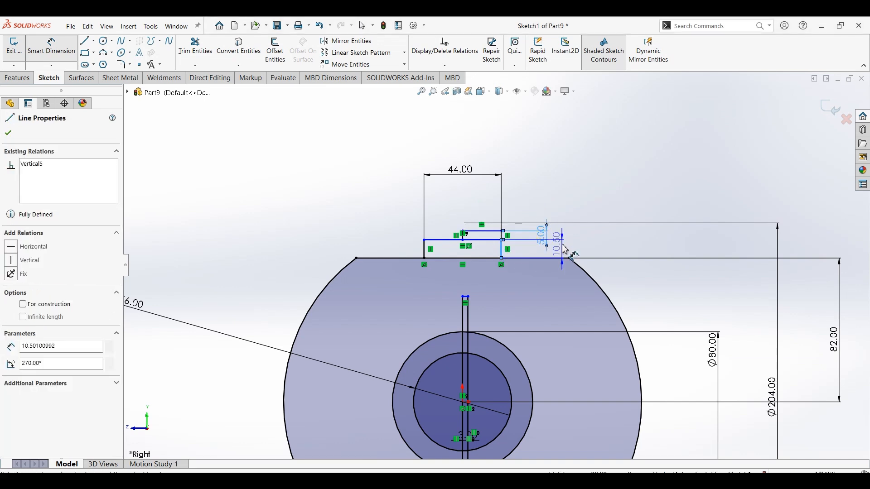
left_click(562, 244)
left_click(573, 249)
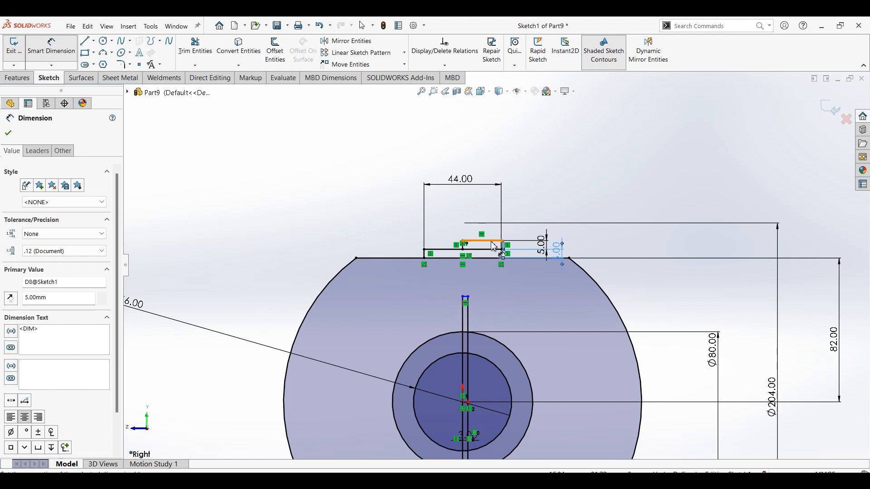
Dimension the vertical distance between the upper step's top edge and the narrow slot's upper end to 25 mm.
left_click(470, 298)
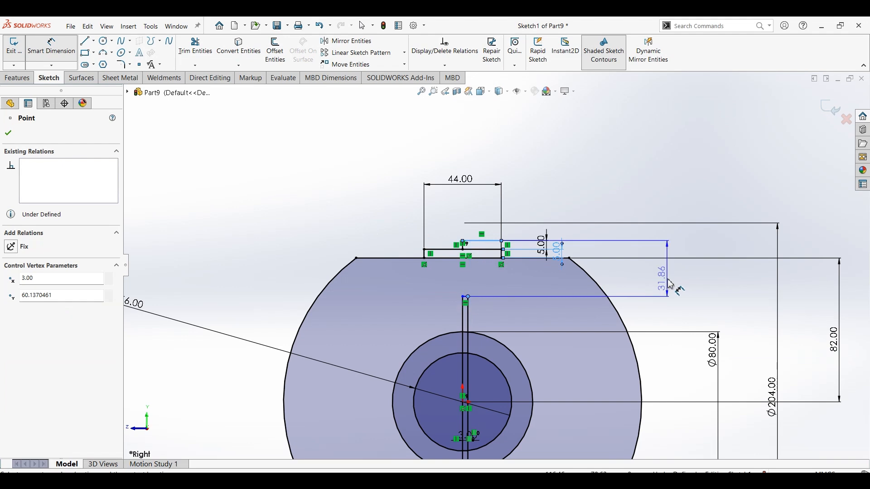
left_click(671, 284)
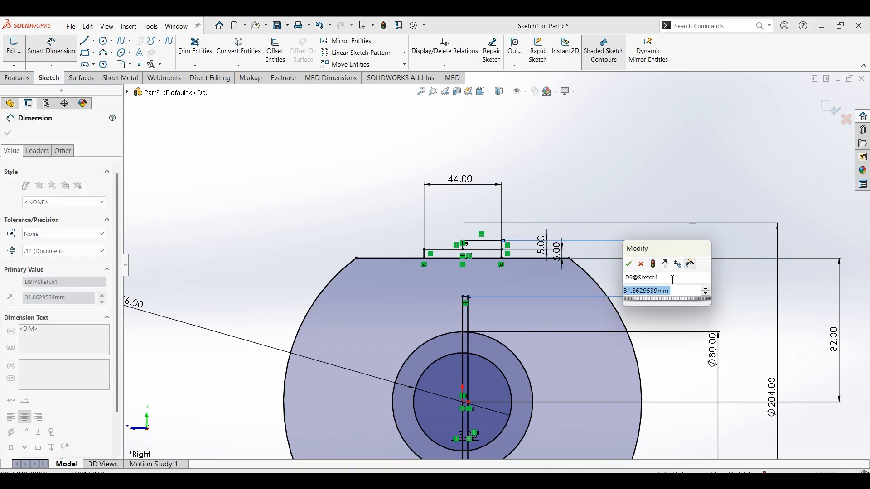
type("25")
key("Return")
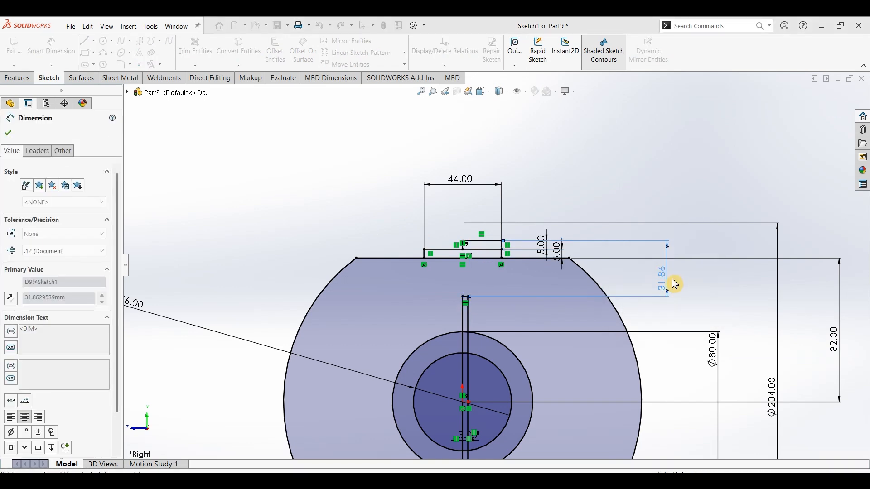
Draw two horizontal lines leftward from the 80 mm circle's highest and lowest points past the outer circle, the upper about 121 mm long.
scroll(532, 378, "up", 2)
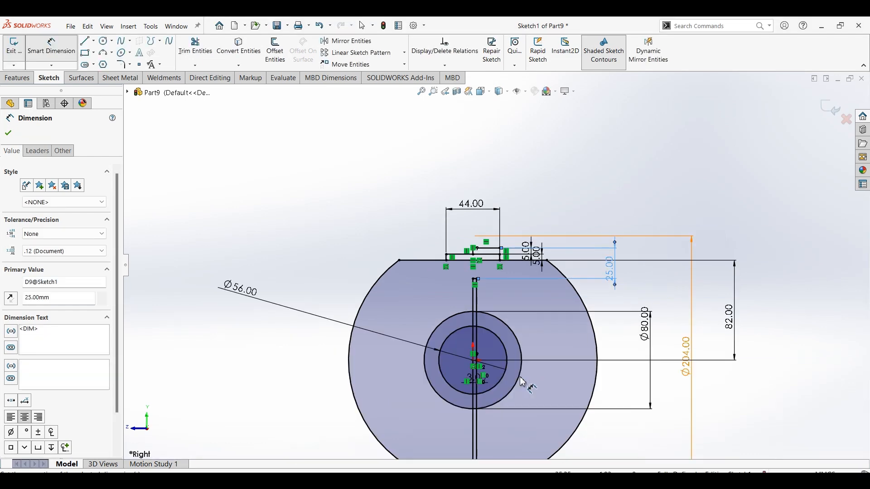
scroll(541, 361, "up", 2)
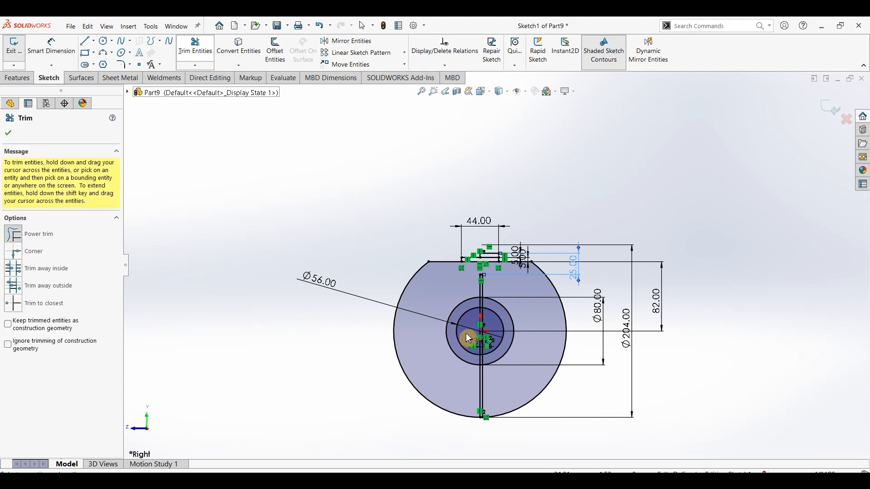
left_click(87, 43)
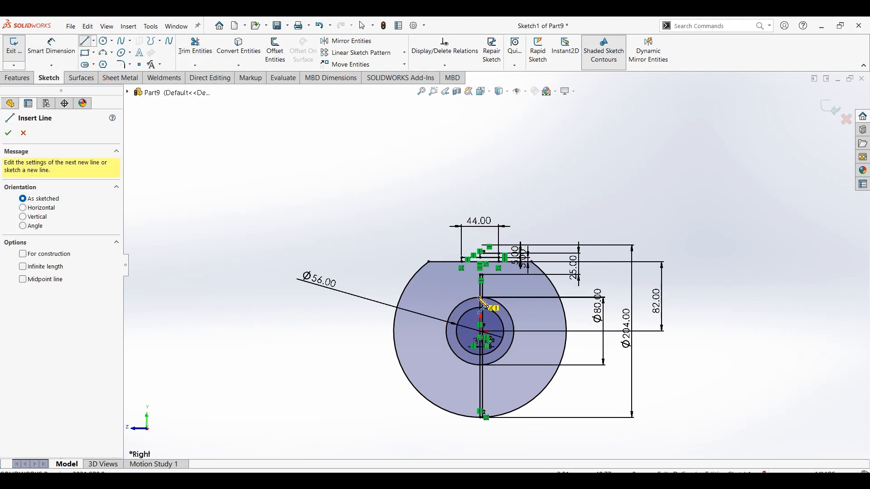
scroll(480, 298, "down", 3)
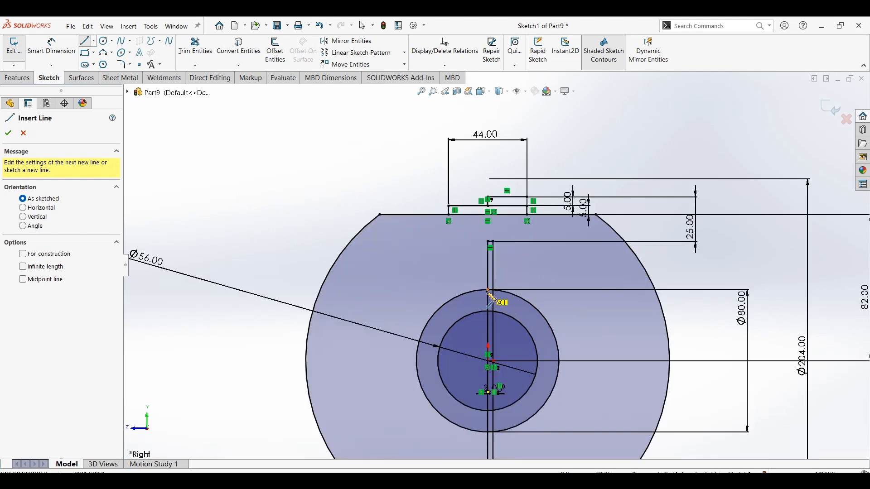
left_click(488, 290)
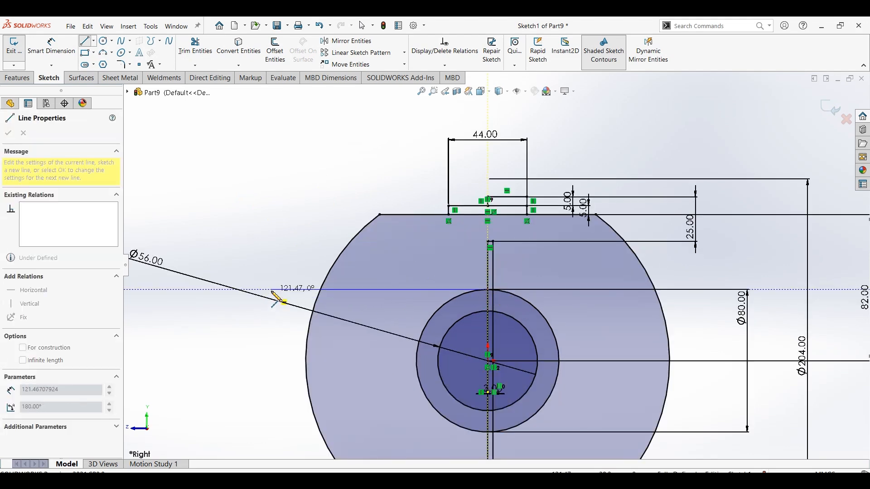
left_click(272, 290)
key("Escape")
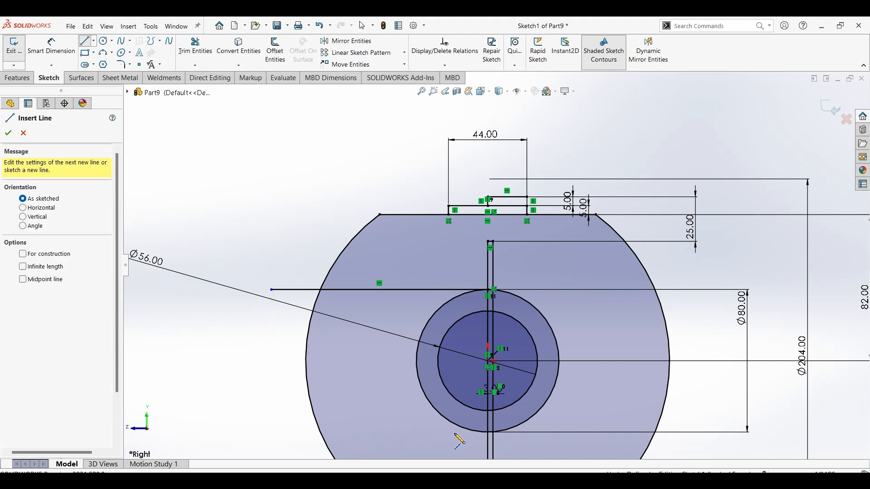
left_click(488, 432)
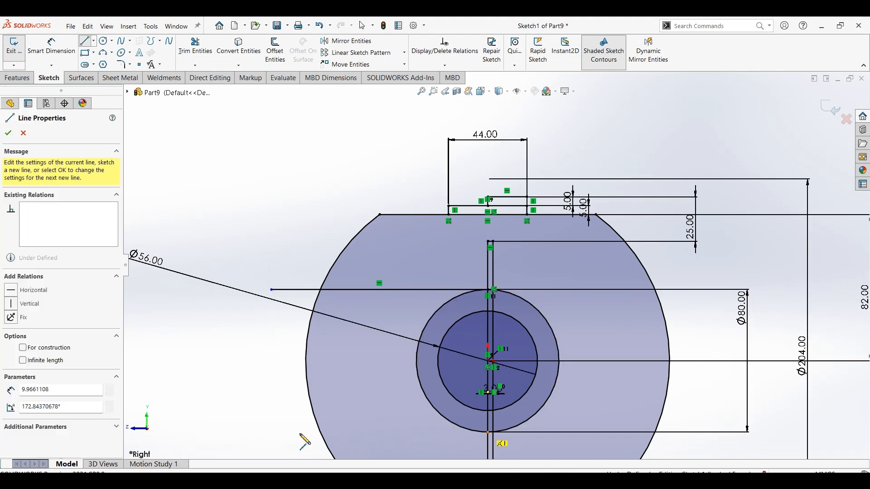
left_click(294, 433)
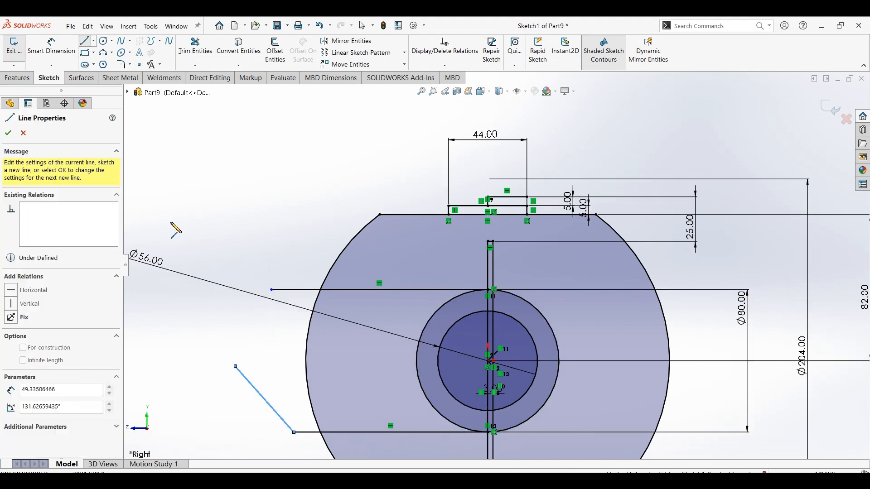
key("Escape")
Trim the horizontal lines' overhangs, the outer circle's arc between them, and the left halves of the 80 mm and 56 mm circles.
left_click(189, 50)
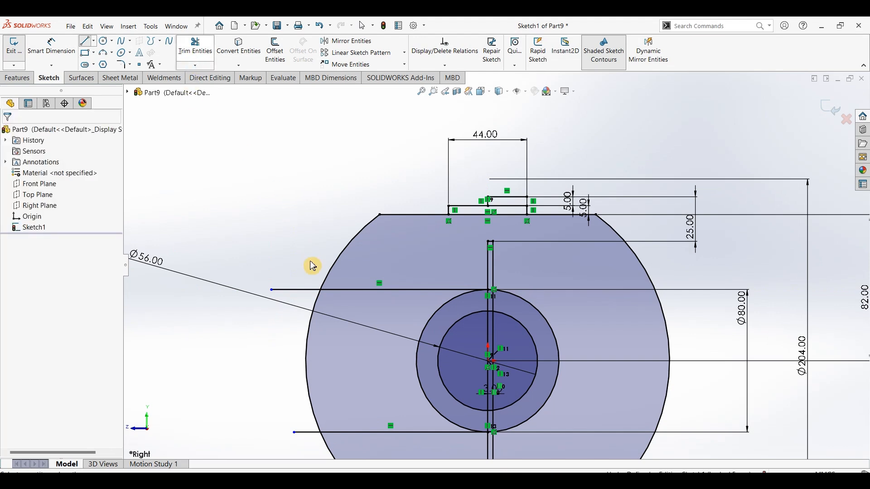
mouse_move(303, 282)
left_mouse_down()
mouse_move(330, 380)
mouse_move(305, 445)
left_mouse_up()
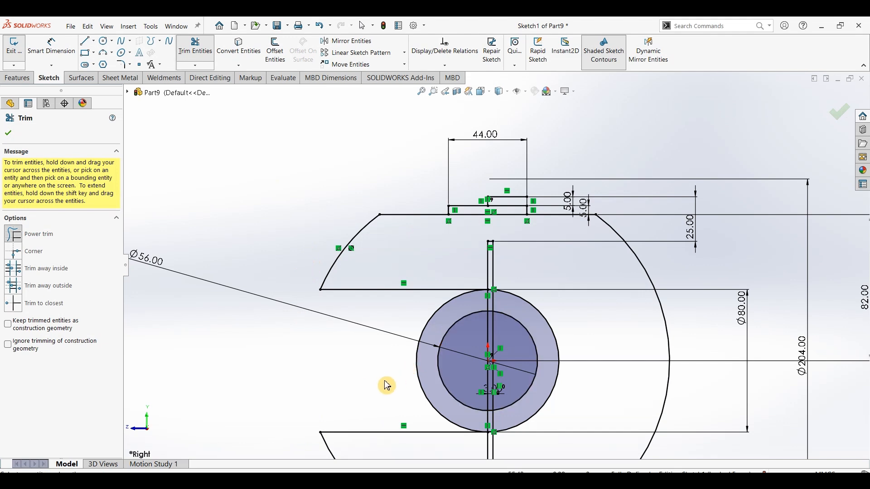
left_click_drag(385, 386, 466, 360)
Trim away the narrow slot's vertical line segments inside the 56 mm circle.
scroll(466, 360, "down", 3)
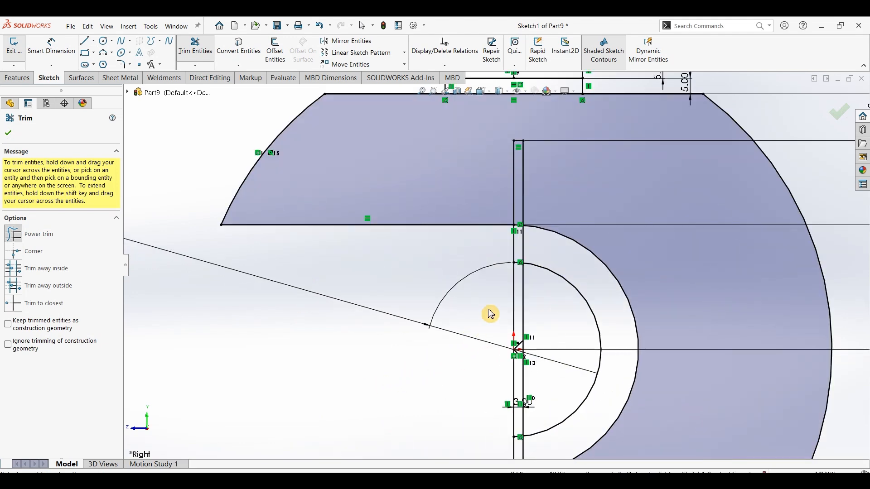
left_click_drag(511, 304, 519, 304)
scroll(490, 419, "down", 3)
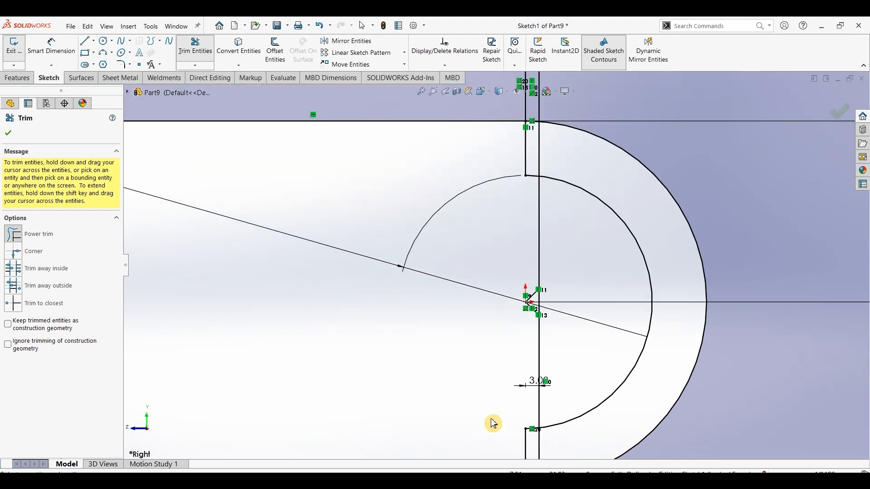
scroll(491, 419, "up", 3)
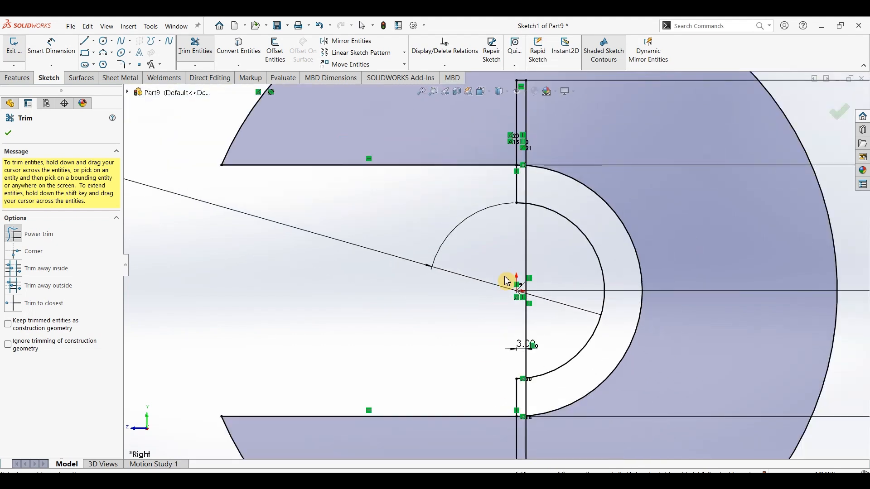
left_click_drag(547, 243, 545, 243)
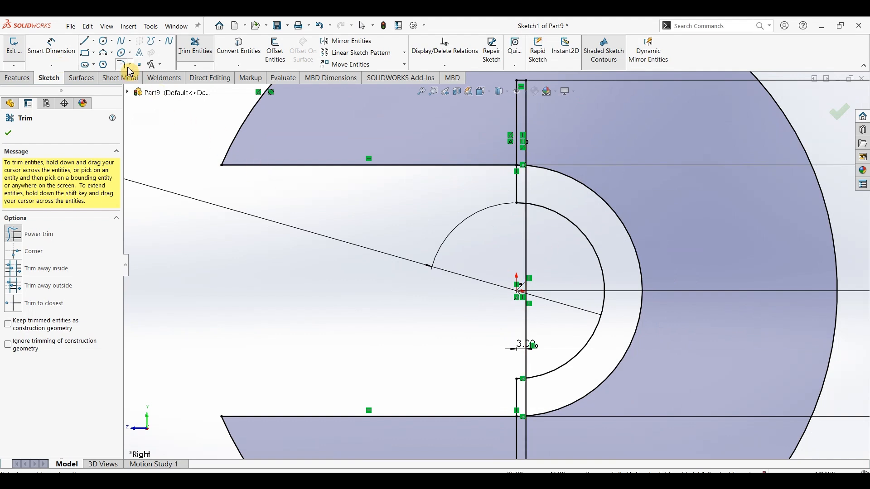
mouse_move(504, 256)
left_mouse_down()
mouse_move(546, 252)
mouse_move(549, 335)
left_mouse_up()
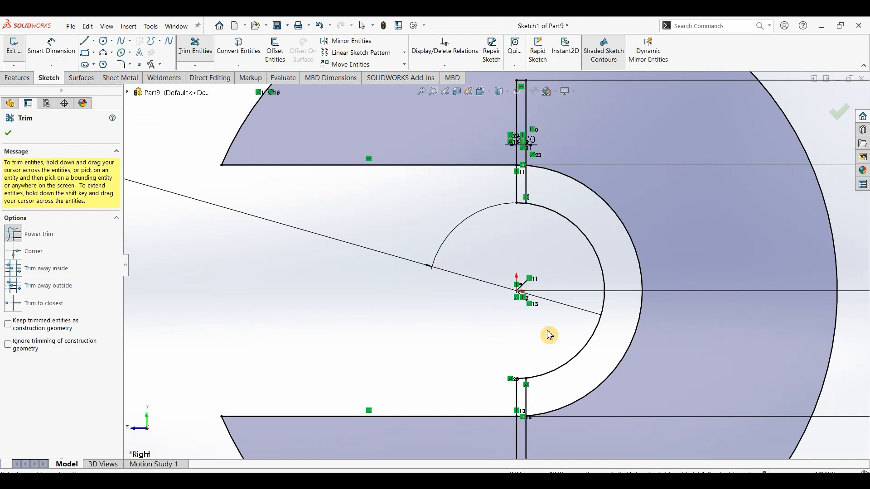
key("z")
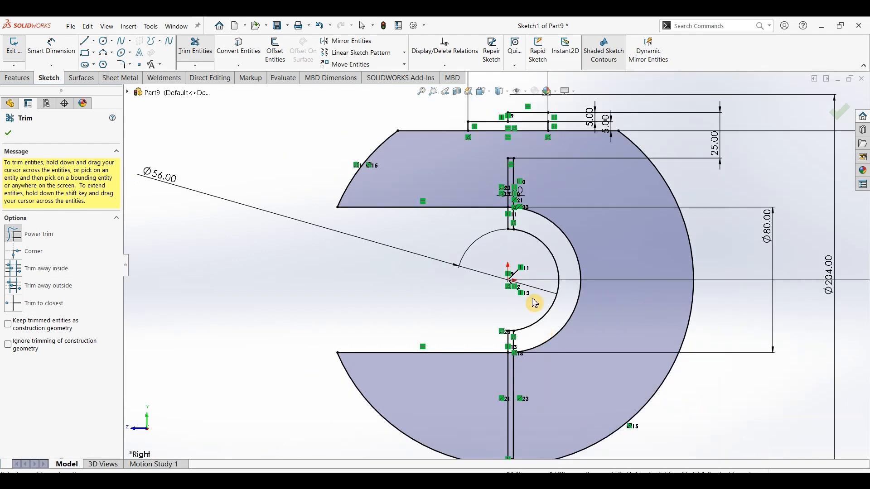
scroll(525, 216, "down", 3)
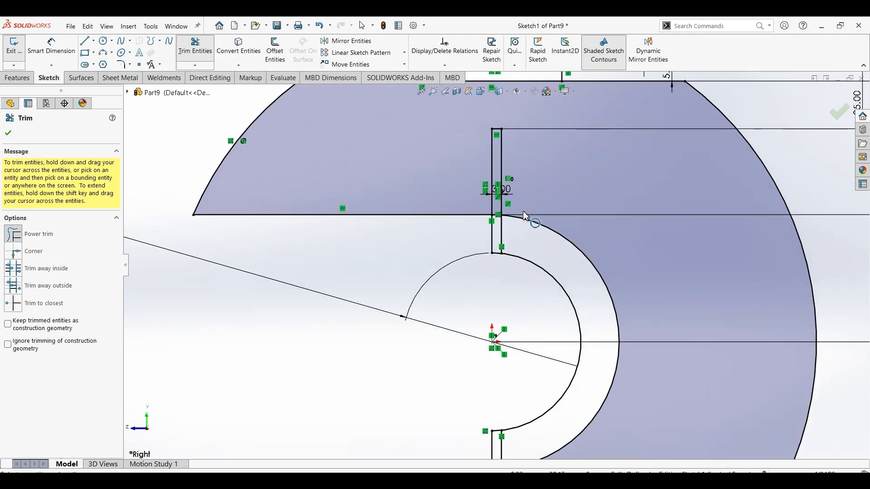
scroll(523, 216, "down", 2)
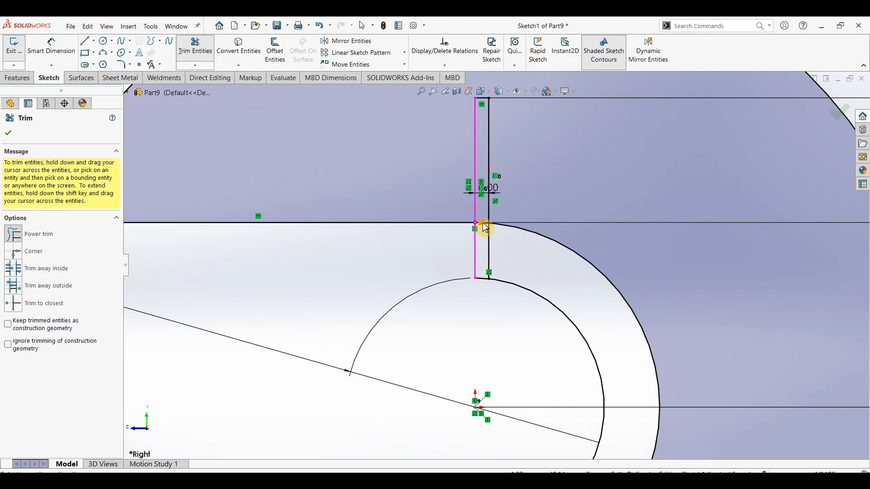
scroll(491, 275, "up", 5)
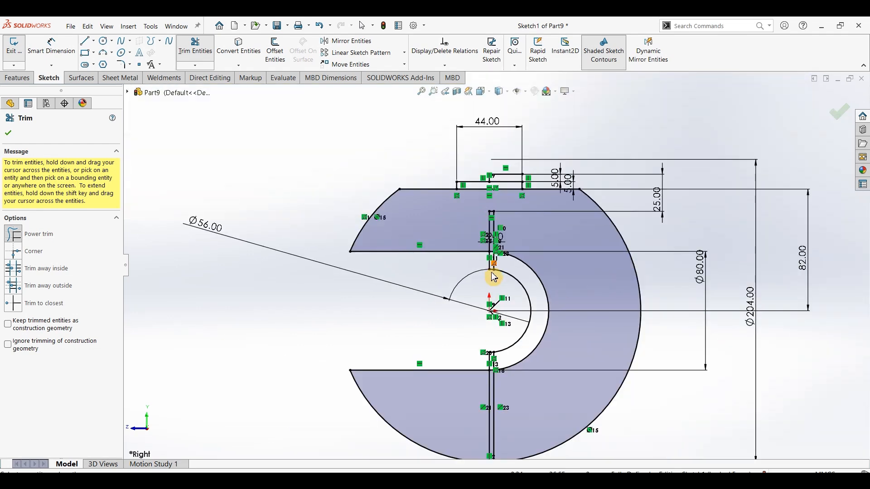
Draw two concentric circles centred about 182 mm below the origin, about 75 mm and 112 mm in diameter.
scroll(476, 310, "up", 2)
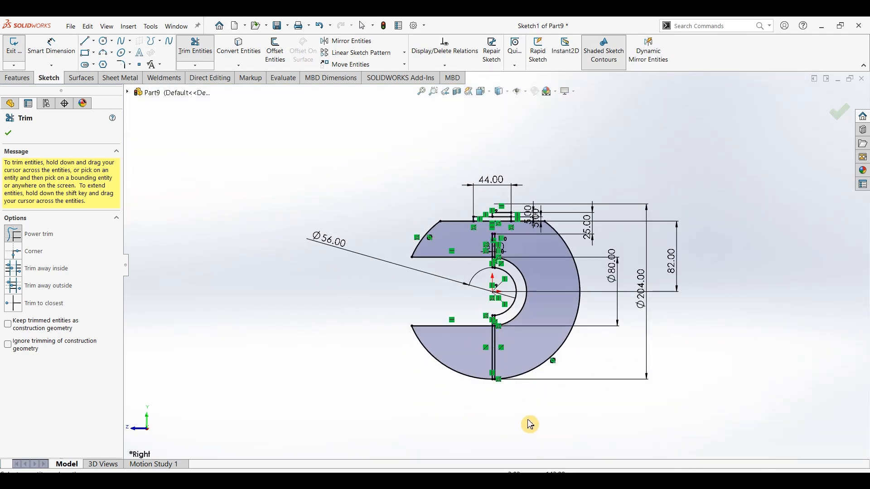
scroll(528, 422, "up", 1)
scroll(520, 403, "down", 3)
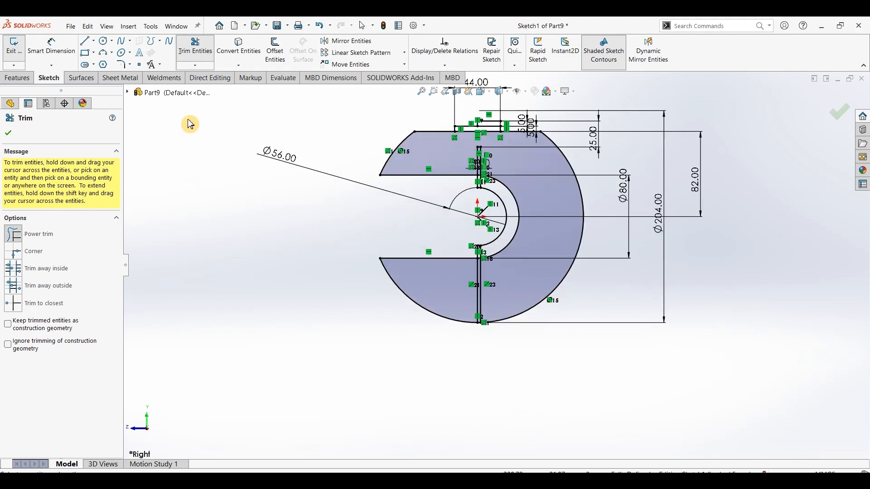
left_click(104, 42)
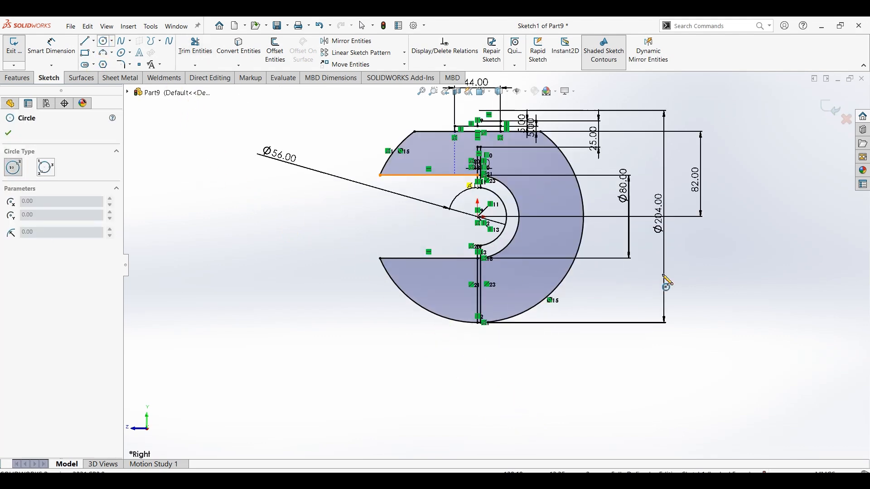
left_click(479, 406)
left_click(502, 379)
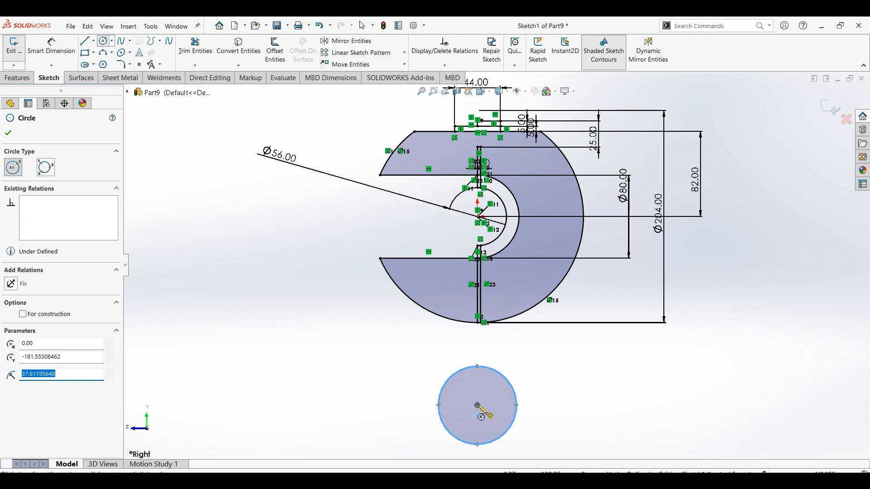
left_click(478, 405)
left_click(527, 383)
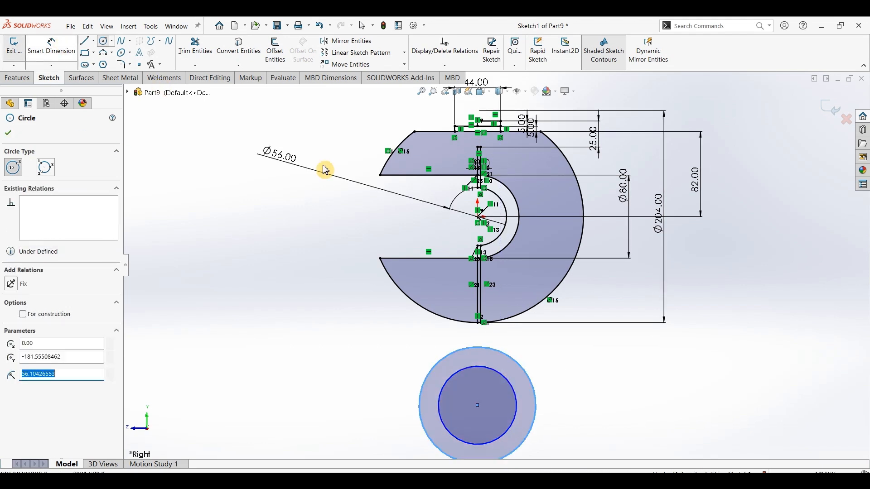
key("Escape")
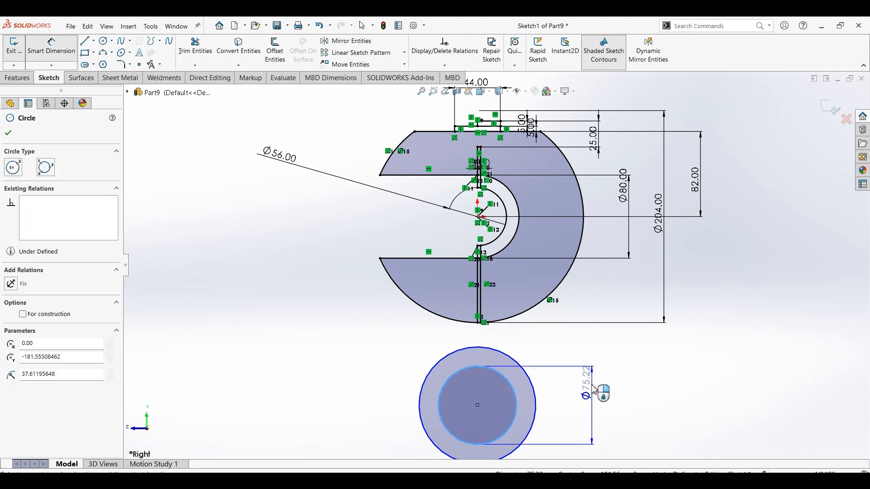
Dimension the diameters of the two lower concentric circles to 44.5 mm for the inner and 76 mm for the outer.
left_click(605, 385)
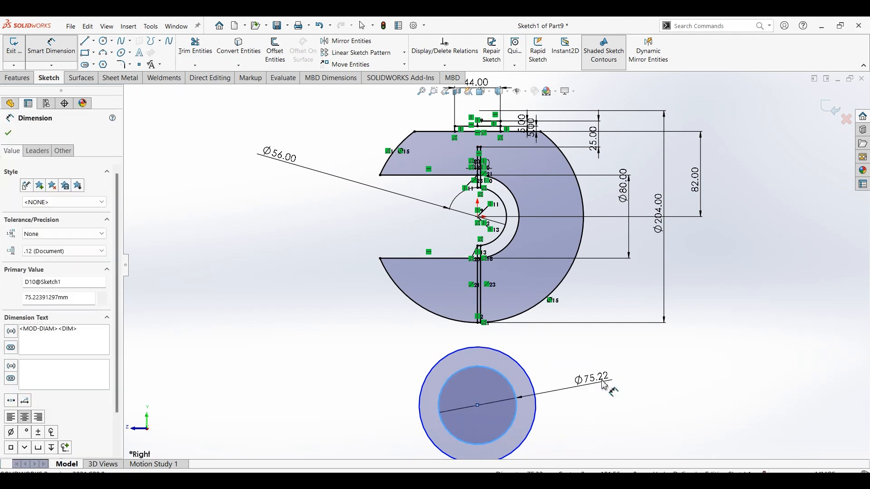
type("44.5")
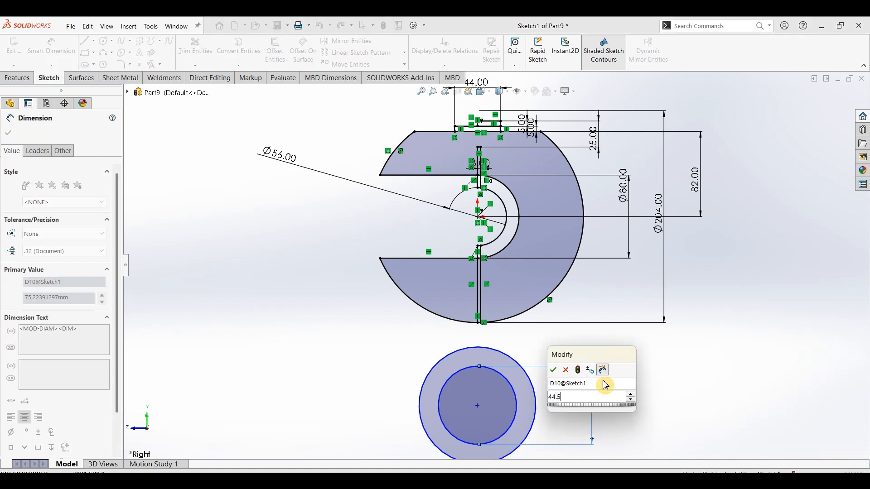
key("Return")
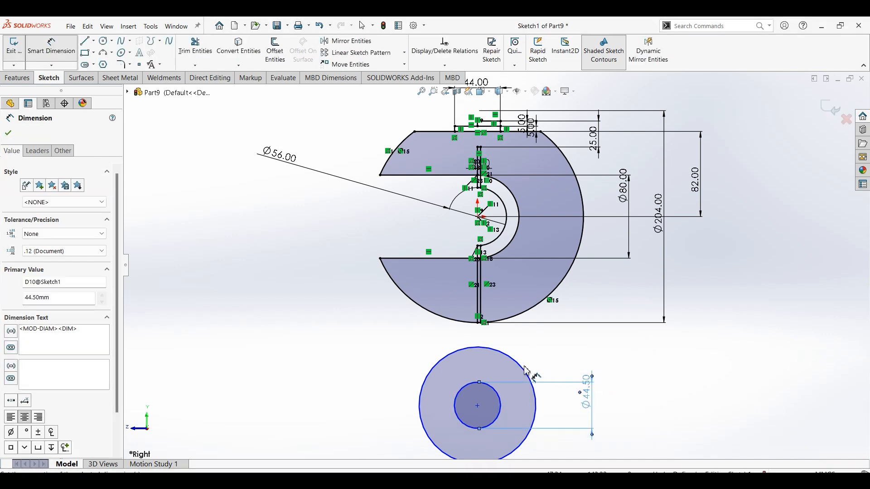
left_click(626, 402)
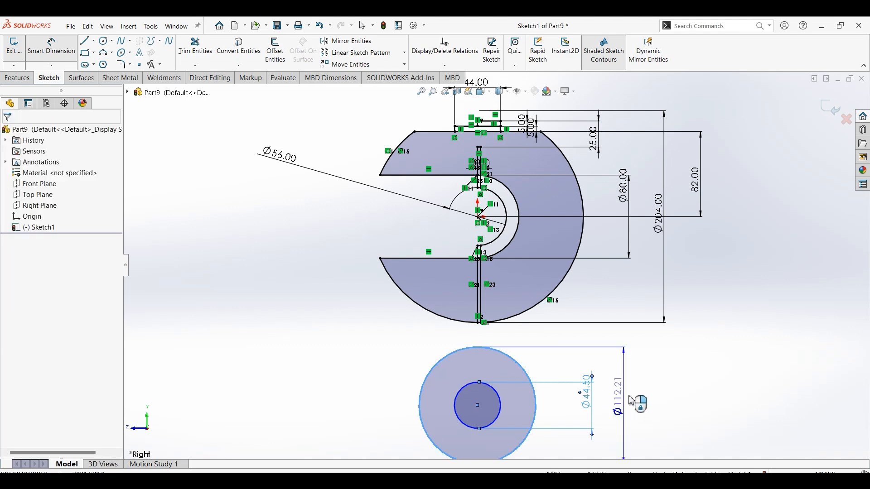
left_click(638, 397)
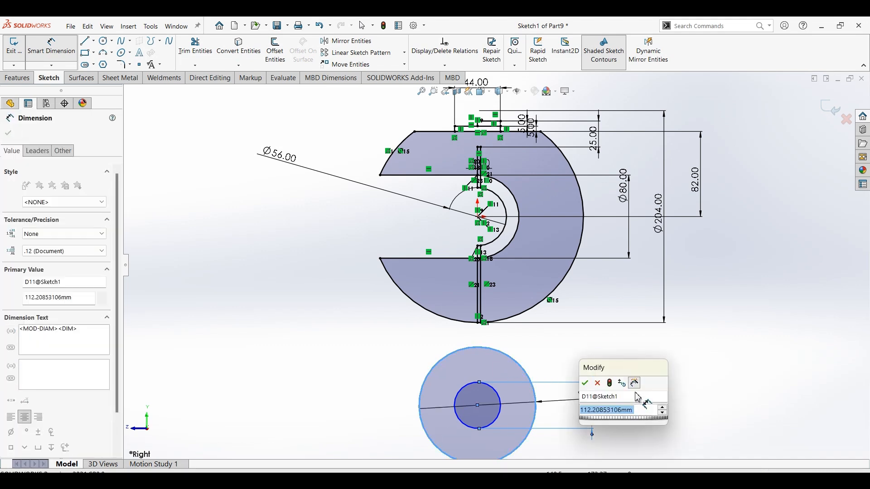
type("76")
key("Escape")
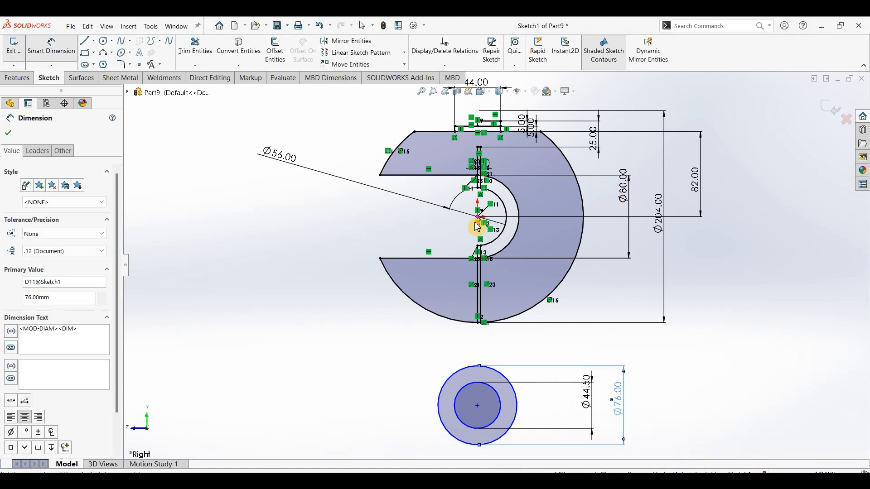
Dimension the vertical distance between the origin and the lower circles' centre to 145 mm.
left_click(479, 404)
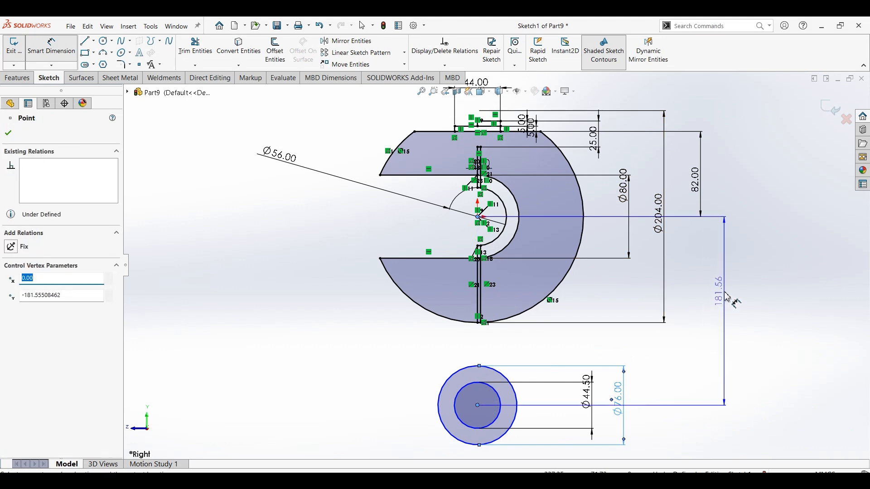
left_click(727, 296)
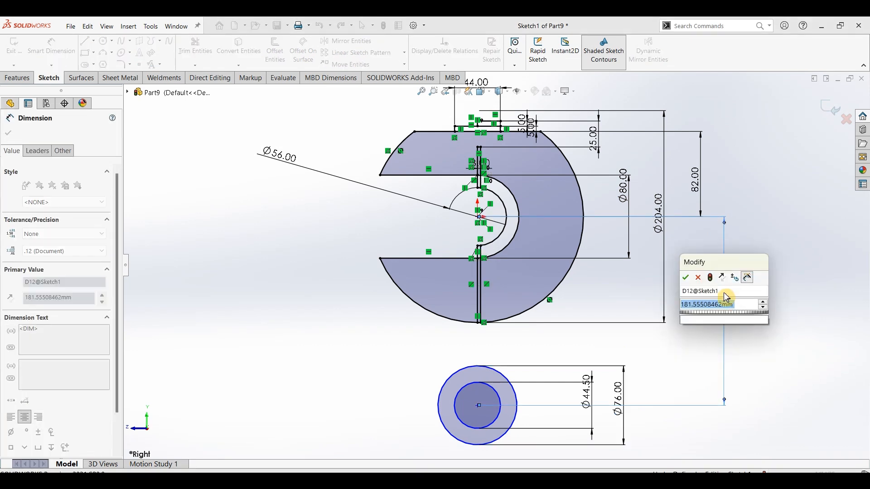
type("145")
key("Return")
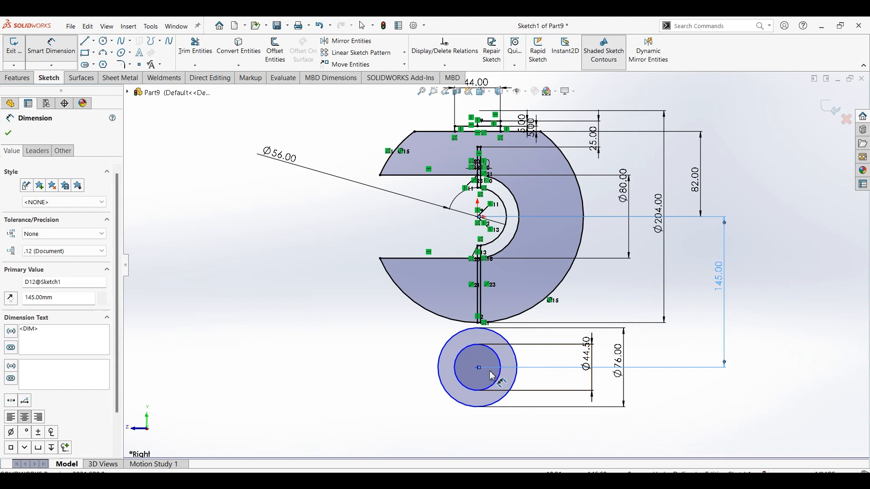
key("Escape")
key("Escape")
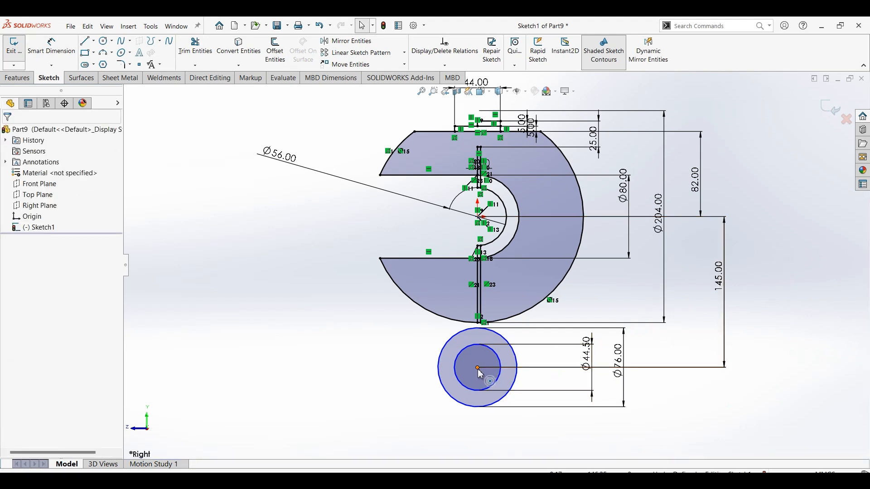
Add a vertical relation between the lower circles' centre and the origin.
left_click(478, 368)
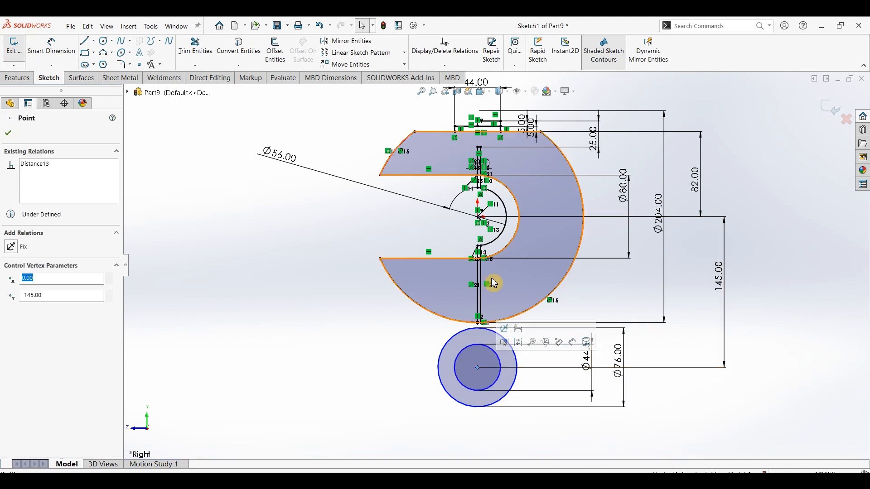
left_click(477, 218, "ctrl")
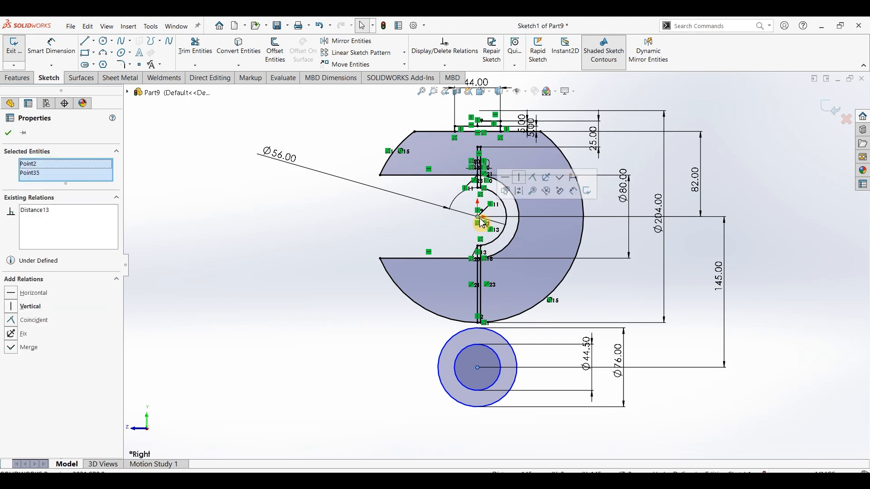
left_click(519, 185)
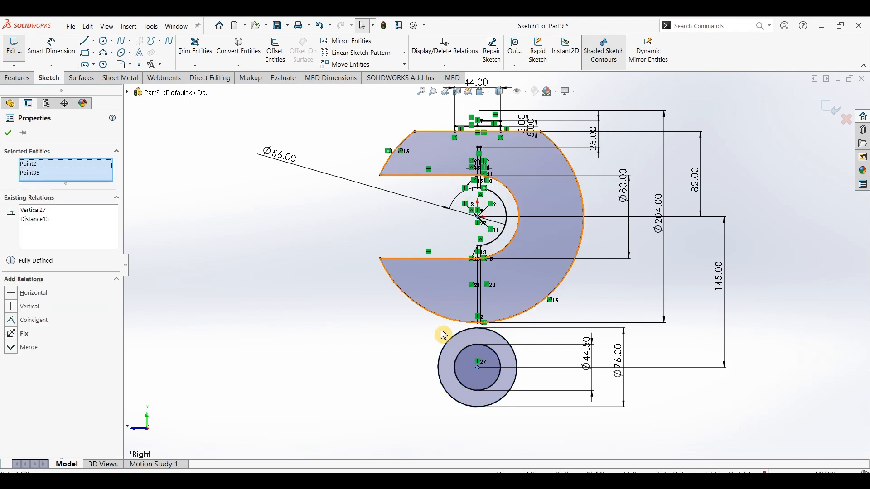
Draw a vertical line about 49 mm long, left of the centreline, from inside the 204 mm arc down into the 76 mm circle.
left_click(86, 47)
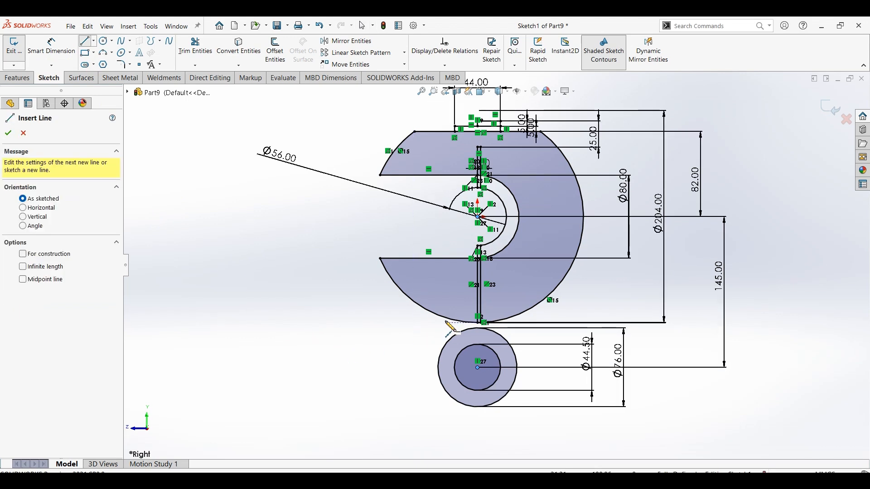
left_click(448, 311)
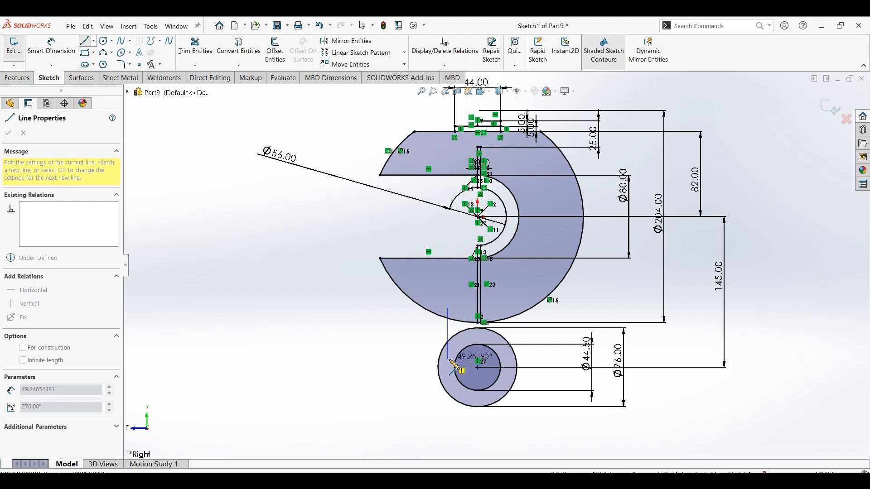
left_click(449, 360)
key("Escape")
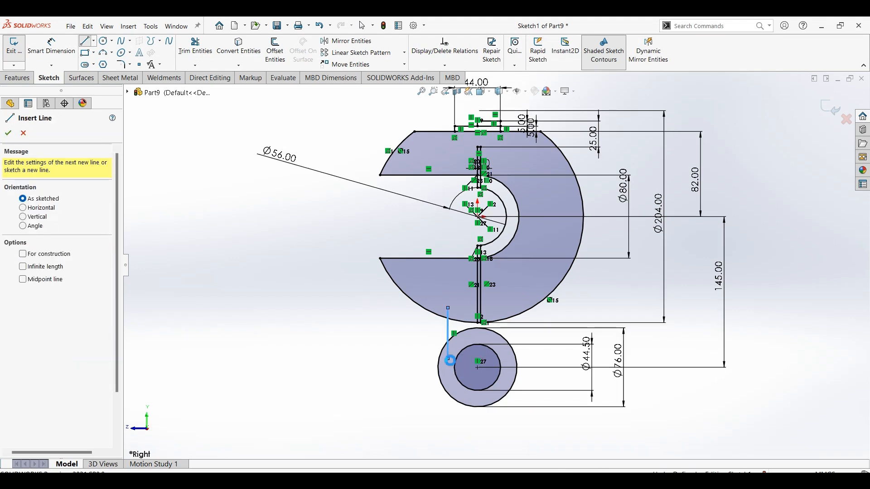
key("Escape")
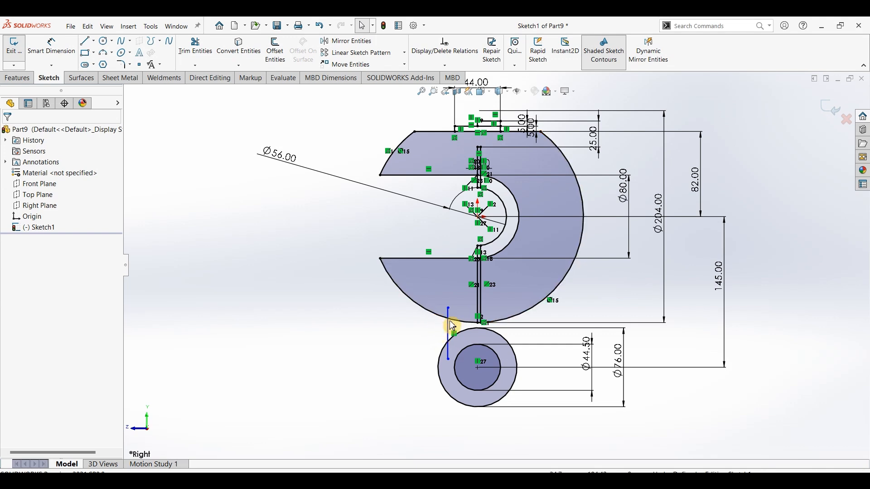
Dimension the horizontal distance between the vertical connecting line's lower end and the origin to 31 mm.
left_click(51, 48)
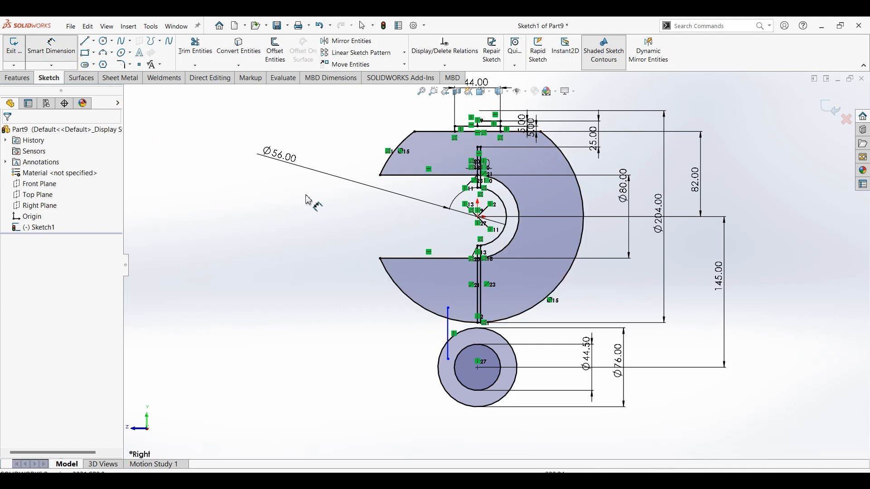
left_click(478, 271)
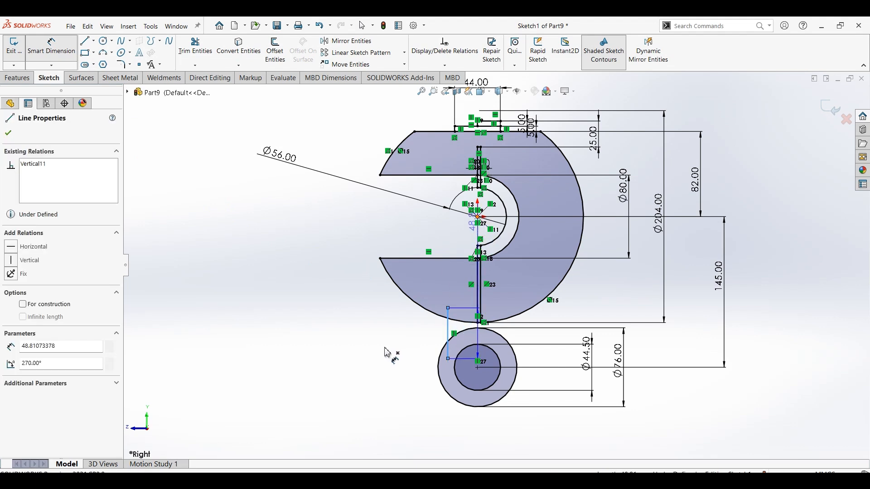
left_click(477, 217)
left_click(466, 428)
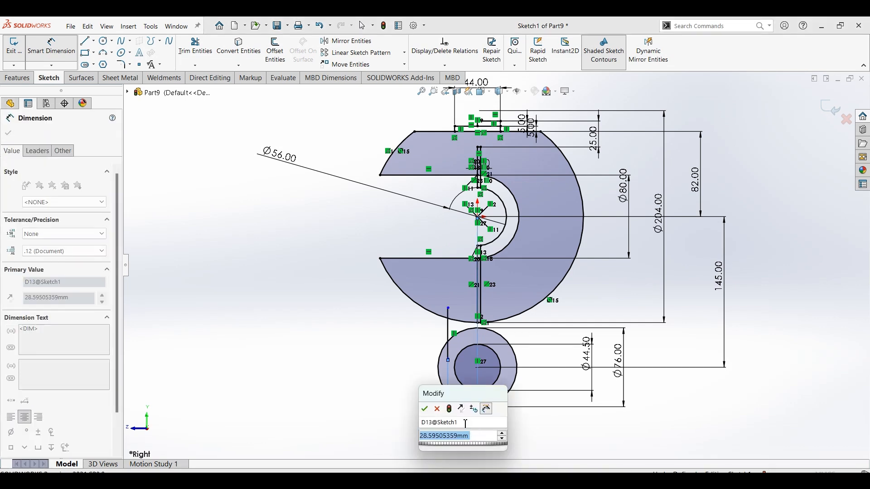
type("33")
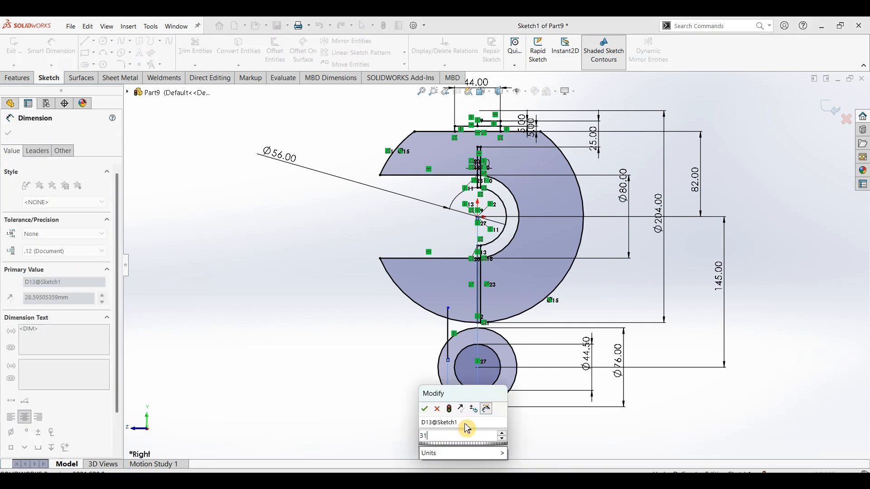
key("Return")
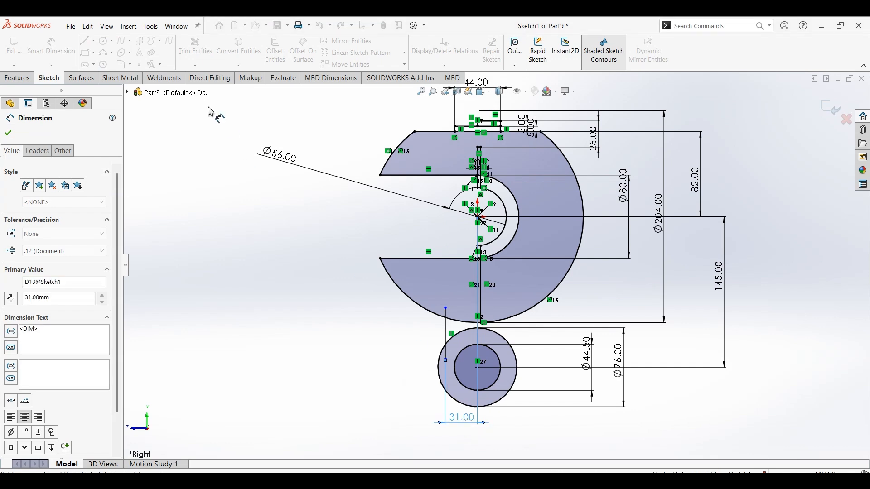
Trim both ends of the vertical connecting line where they overlap the 204 mm arc and the 76 mm circle.
left_click(198, 60)
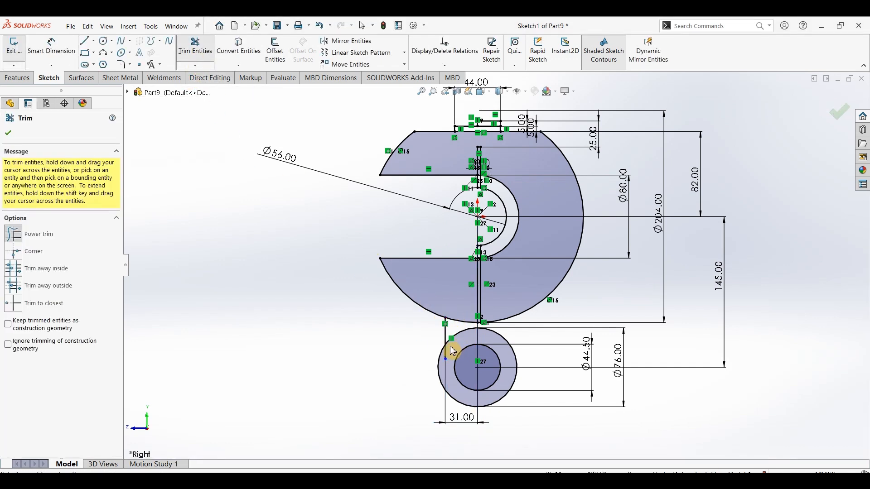
left_click_drag(455, 351, 443, 355)
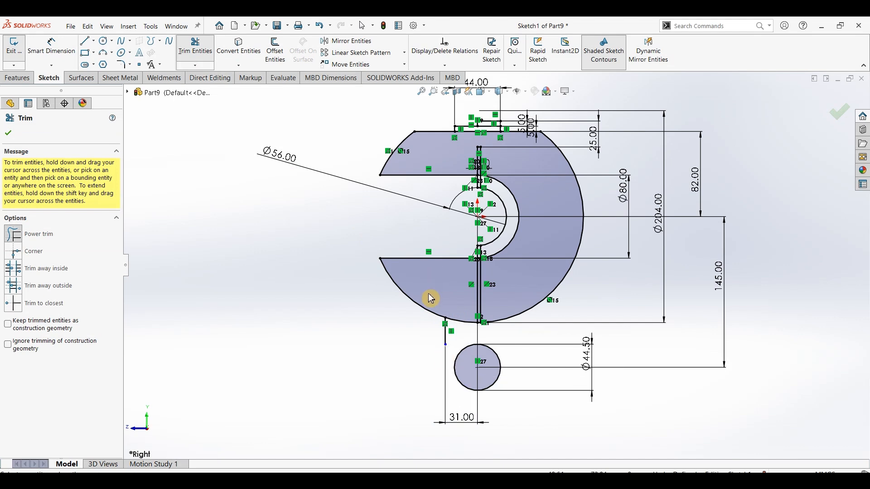
key("Escape")
key("ctrl+z")
key("Return")
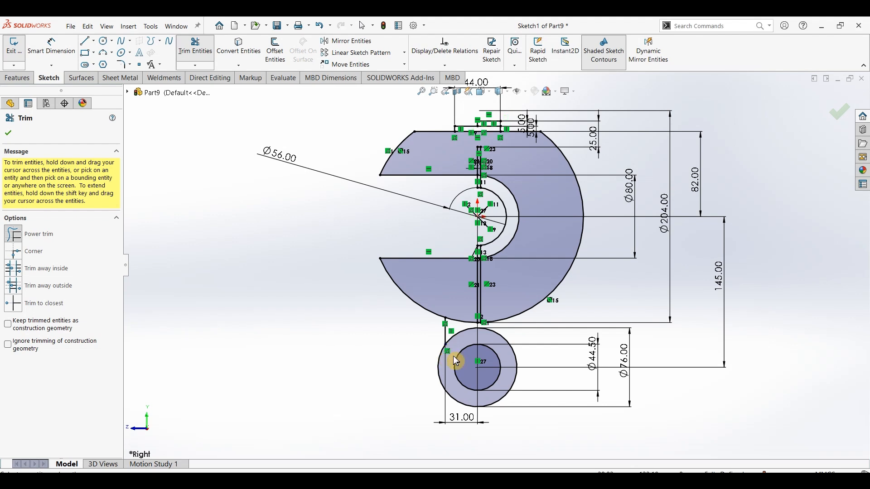
left_click(9, 134)
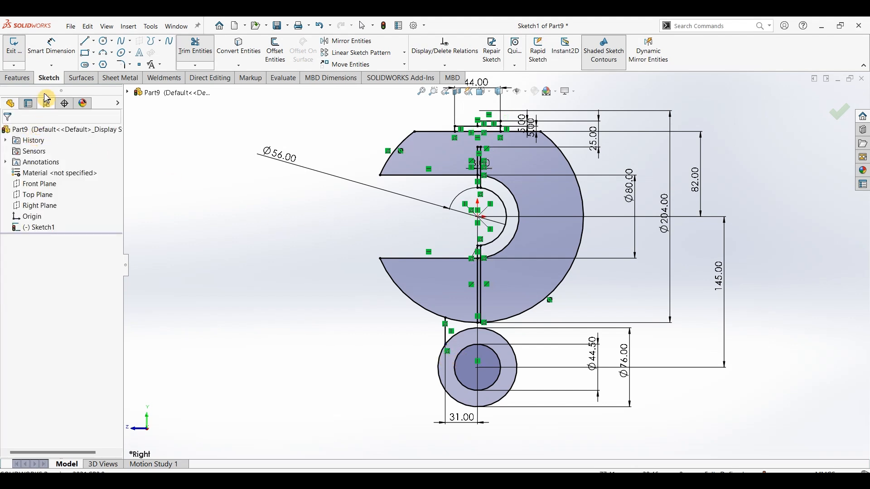
Draw a slanted line from the 76 mm circle's right side up across the 204 mm arc and trim its end inside the arc.
left_click(85, 40)
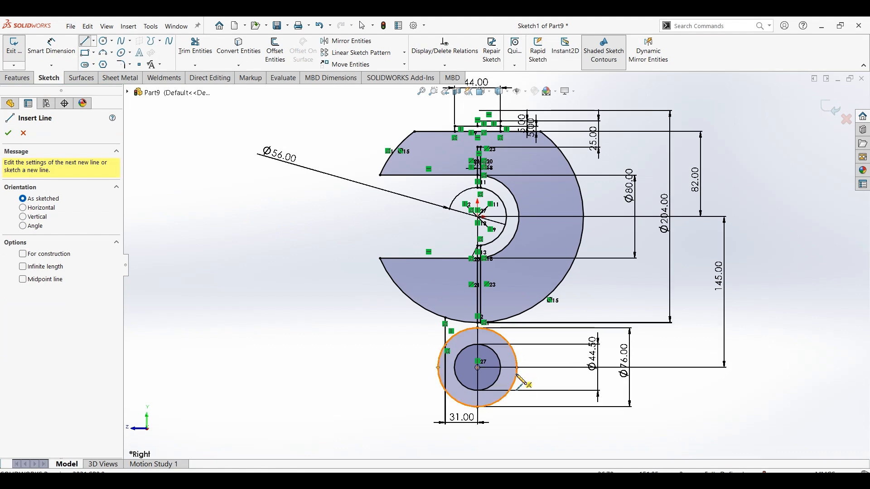
left_click(517, 376)
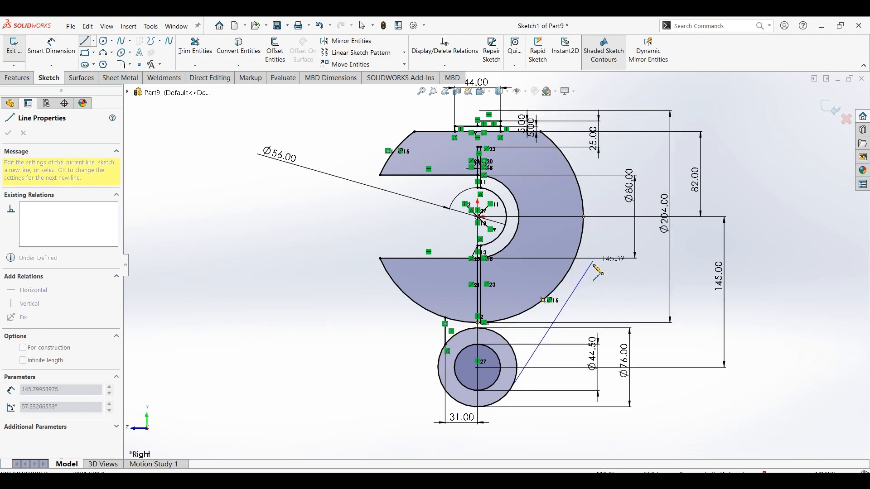
left_click(569, 252)
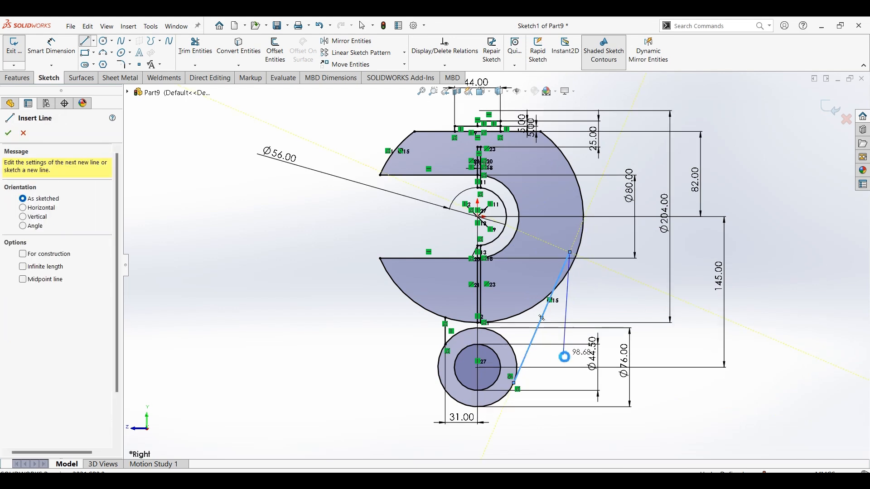
key("Escape")
left_click(196, 50)
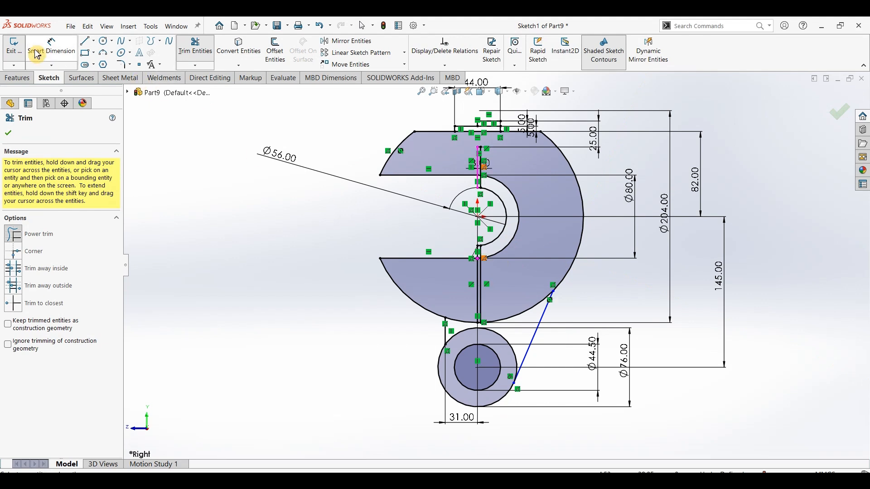
Dimension the horizontal distance between the slanted line's upper end and the lower circles' centre to 95 mm.
left_click(51, 46)
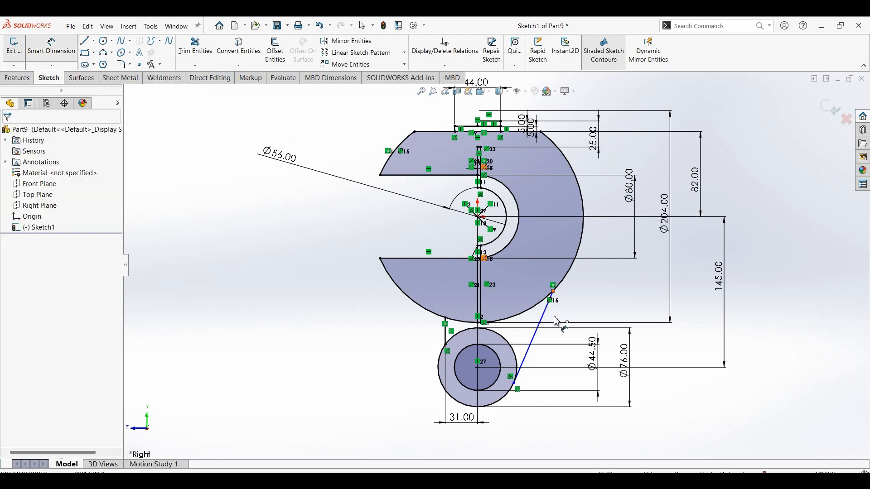
left_click(553, 292)
left_click(478, 368)
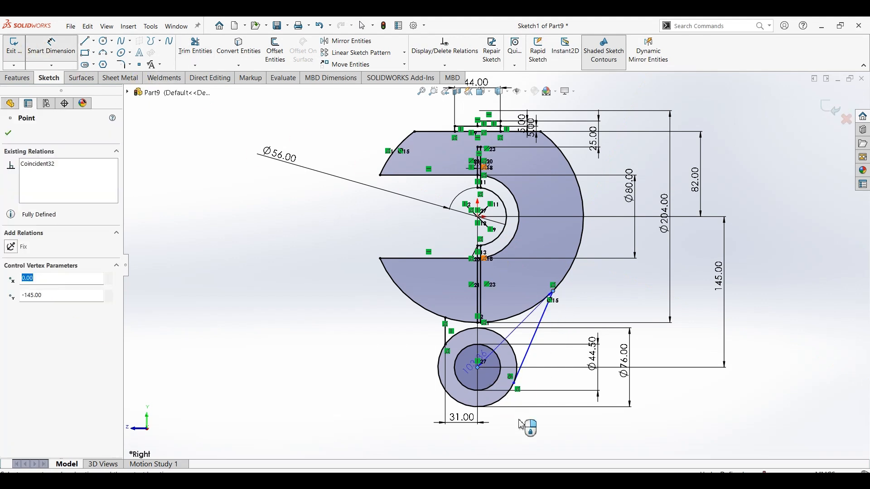
left_click(532, 438)
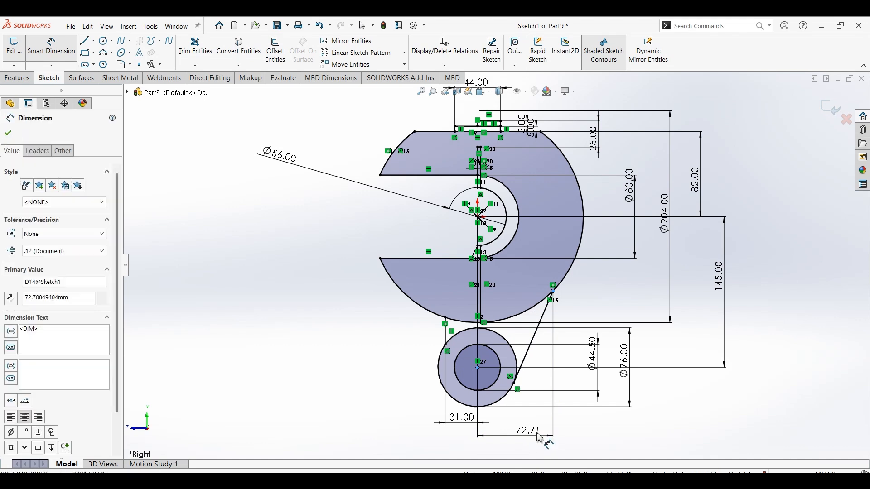
key("Return")
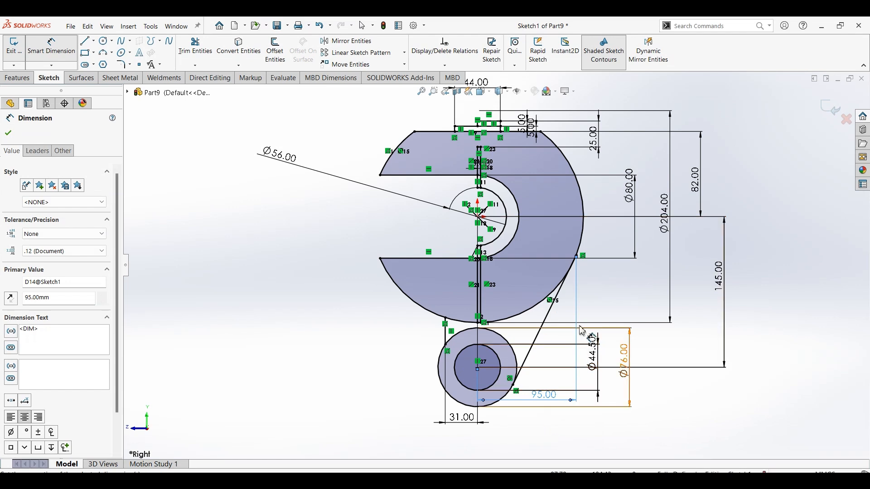
key("f")
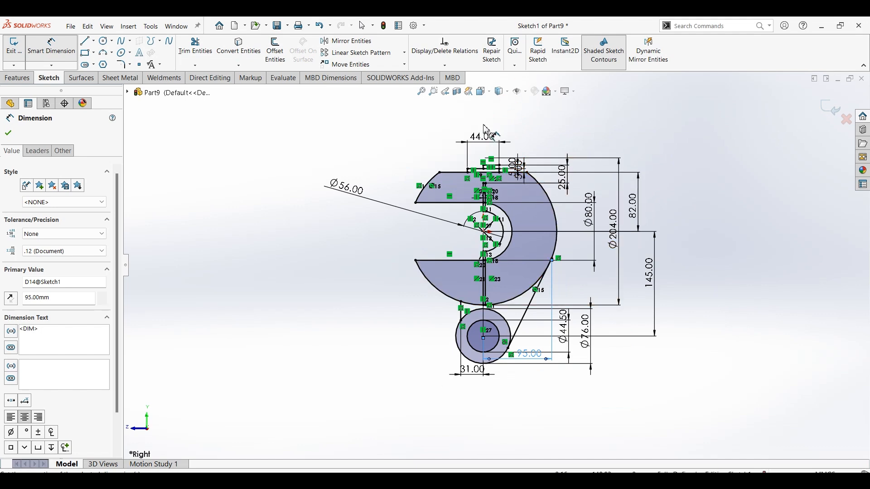
left_click(17, 136)
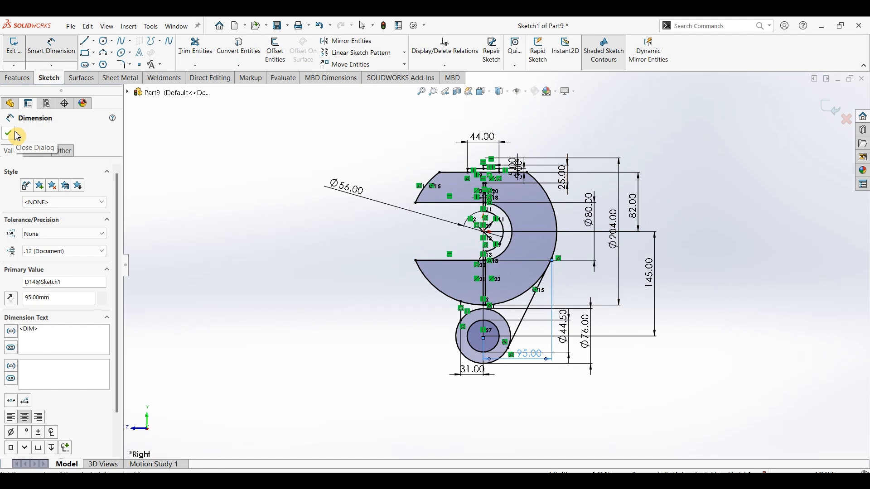
left_click(9, 134)
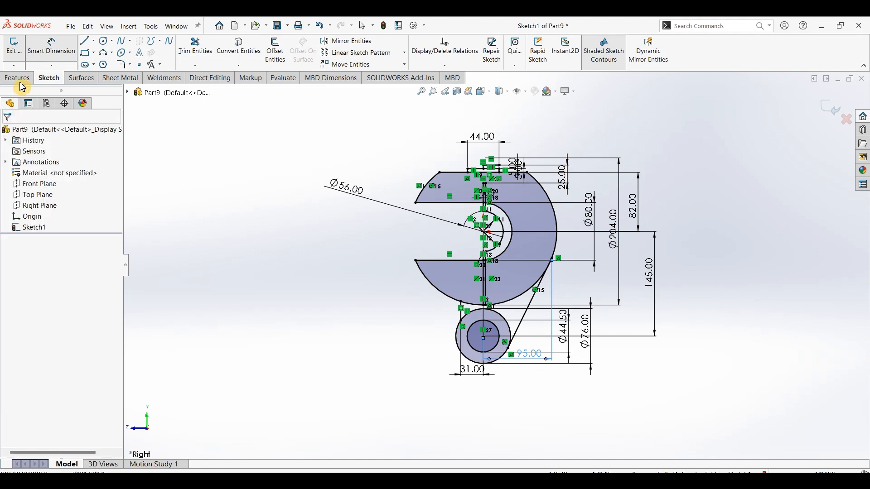
Start a Boss-Extrude of the sketch with the large C-shaped region and the lower-left segment as contours.
left_click(20, 81)
left_click(19, 50)
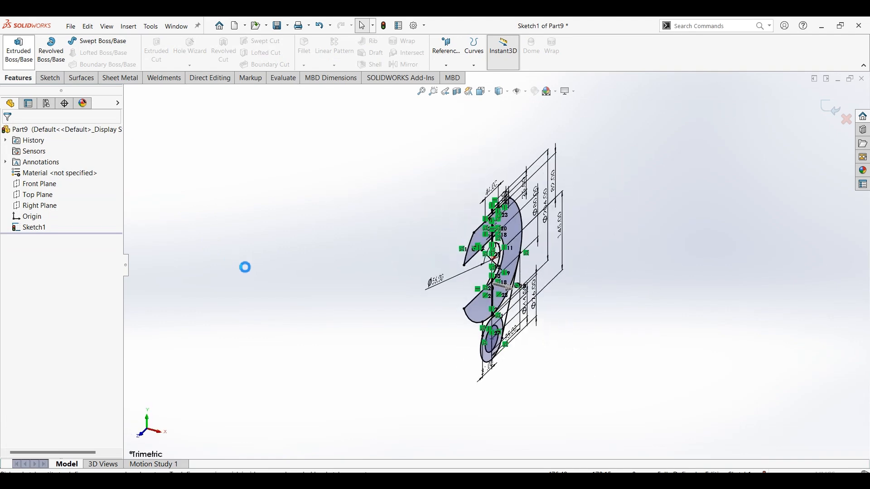
left_click(520, 233)
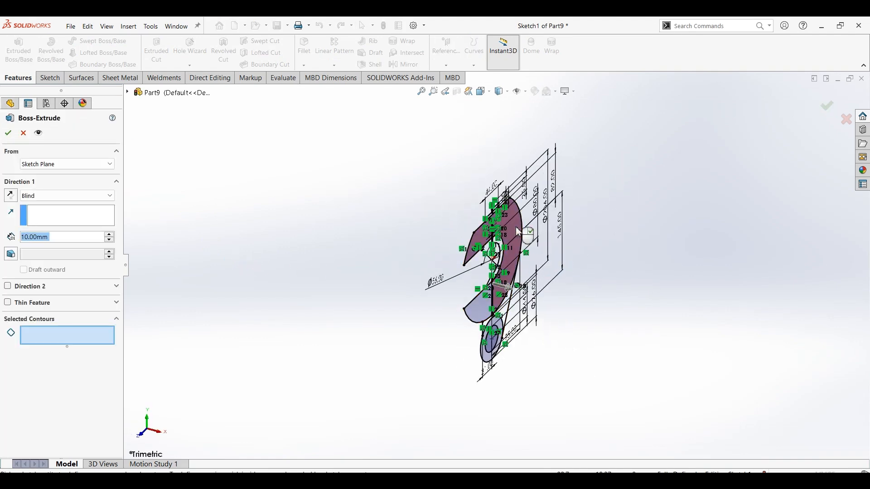
scroll(503, 276, "down", 5)
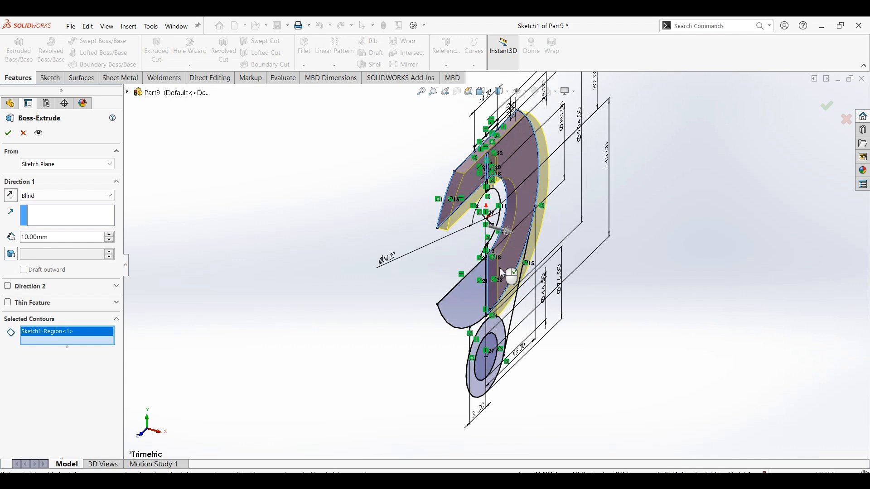
left_click(466, 298)
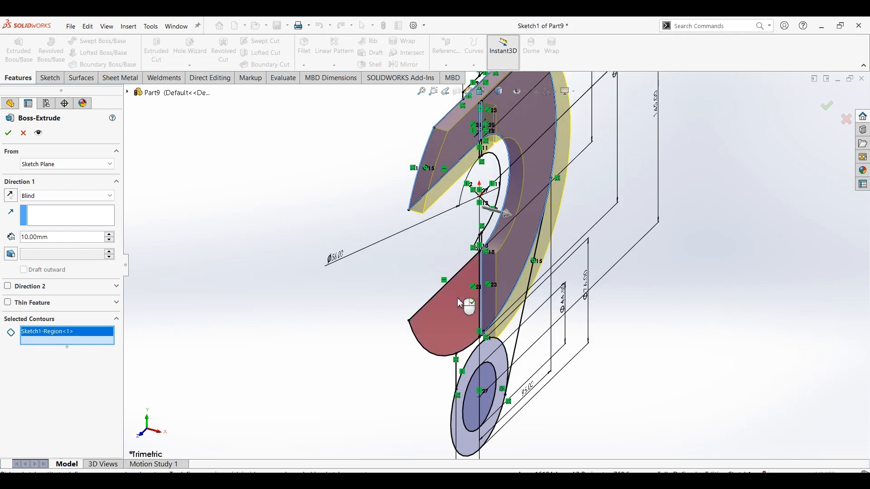
Add the lower and upper narrow strips within the C-shaped body to the extrusion's contours, with Thin Feature turned off.
middle_click_drag(466, 296, 451, 265)
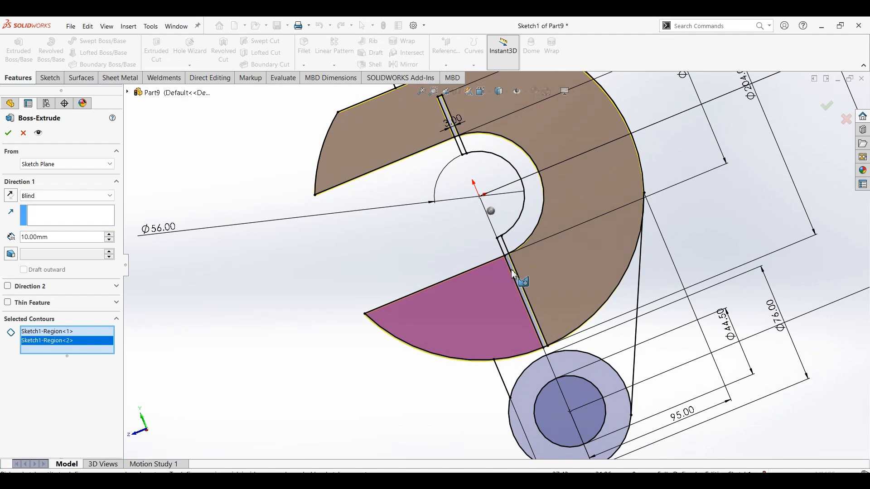
scroll(513, 274, "down", 1)
left_click(514, 275)
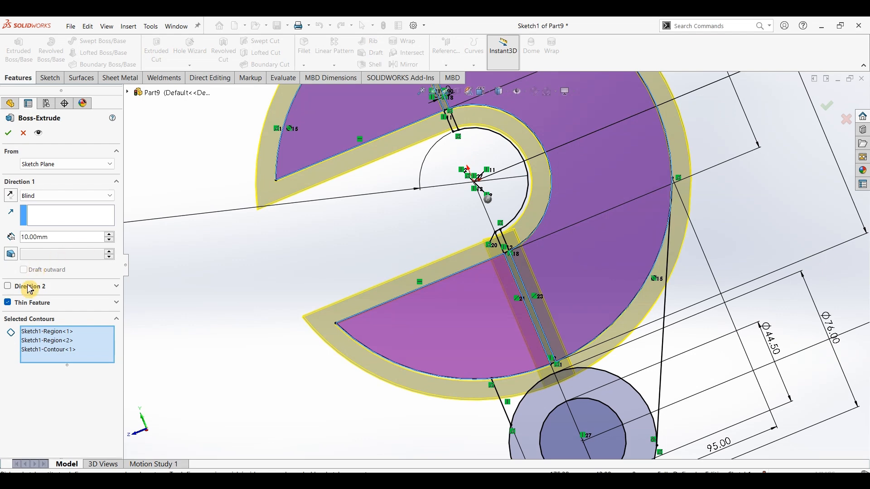
left_click(8, 303)
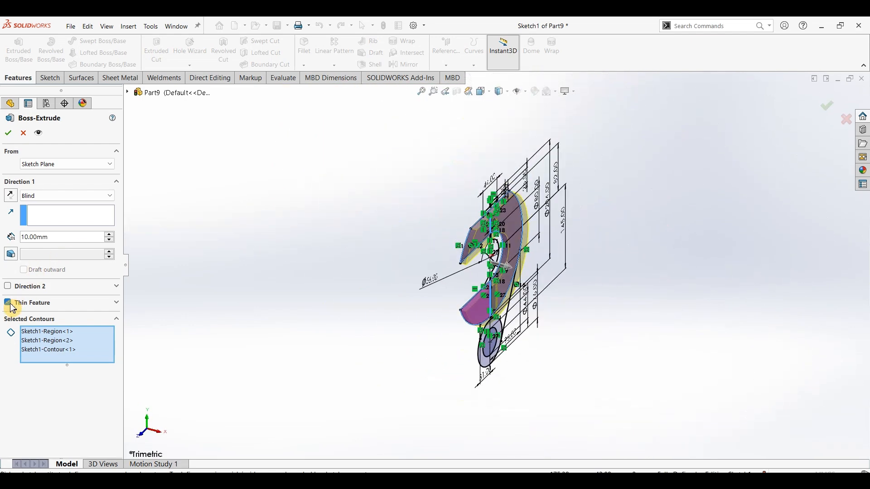
scroll(546, 254, "down", 7)
middle_click_drag(495, 261, 430, 224)
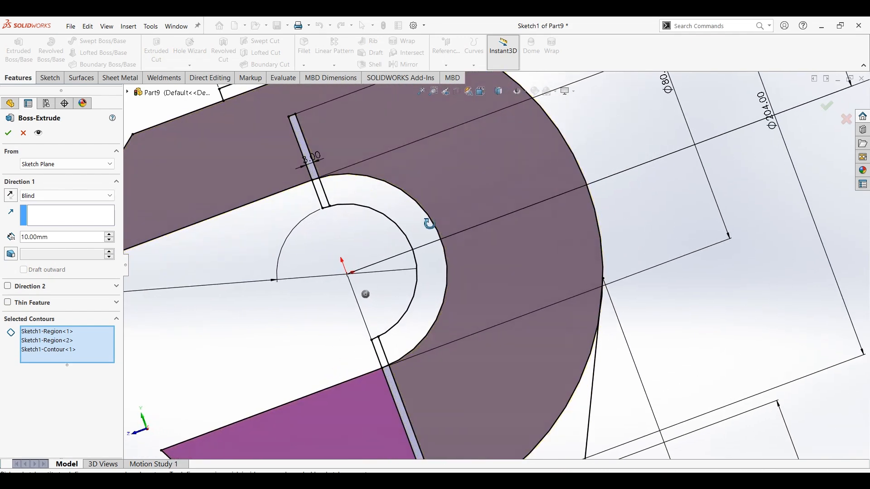
left_click(392, 384)
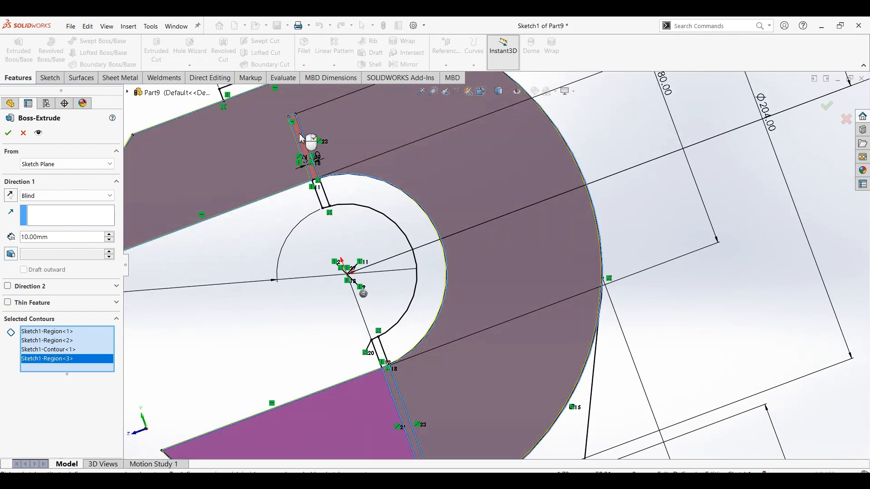
left_click(301, 142)
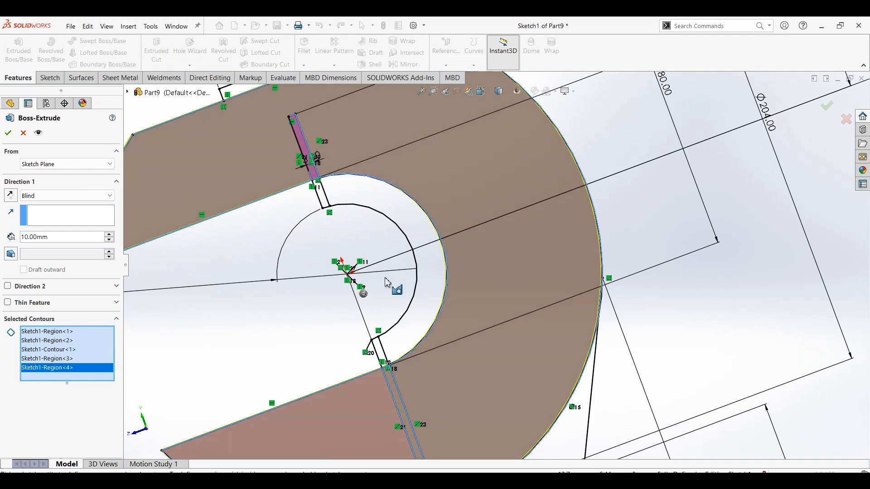
Add the 44 mm wide raised strip on the body's upper edge to the extrusion's contours.
scroll(393, 285, "up", 3)
scroll(371, 149, "down", 3)
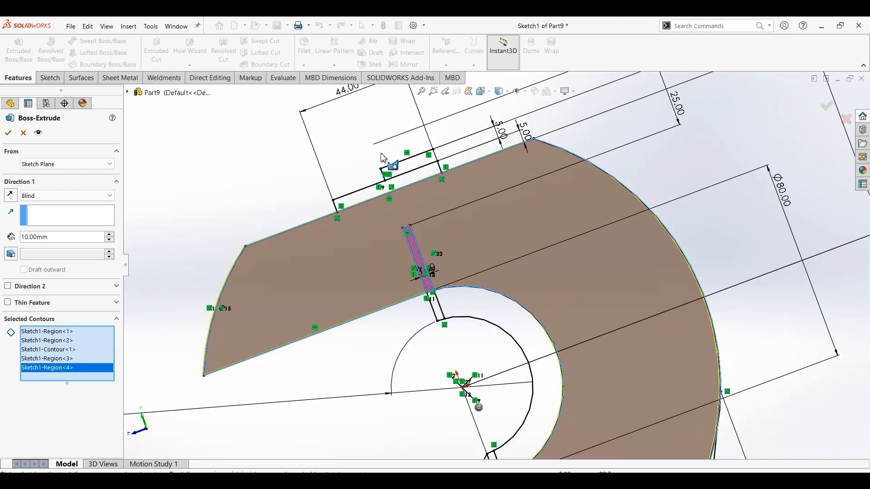
left_click(366, 200)
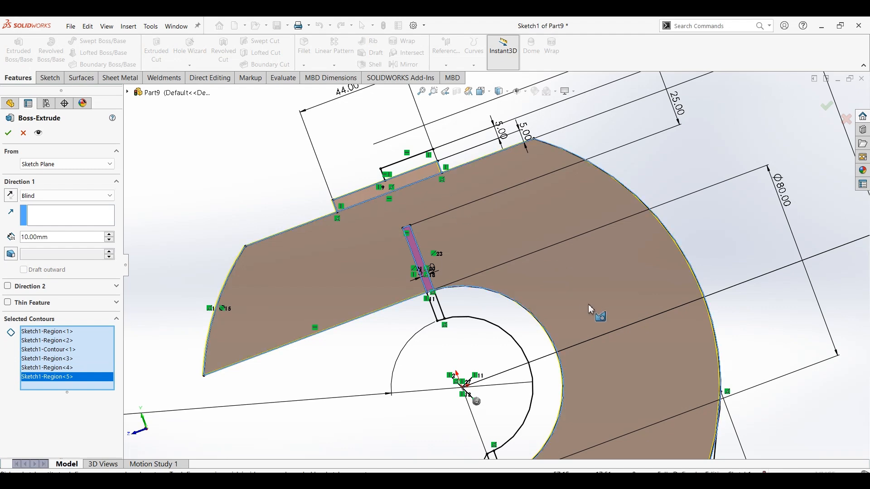
scroll(552, 328, "up", 5)
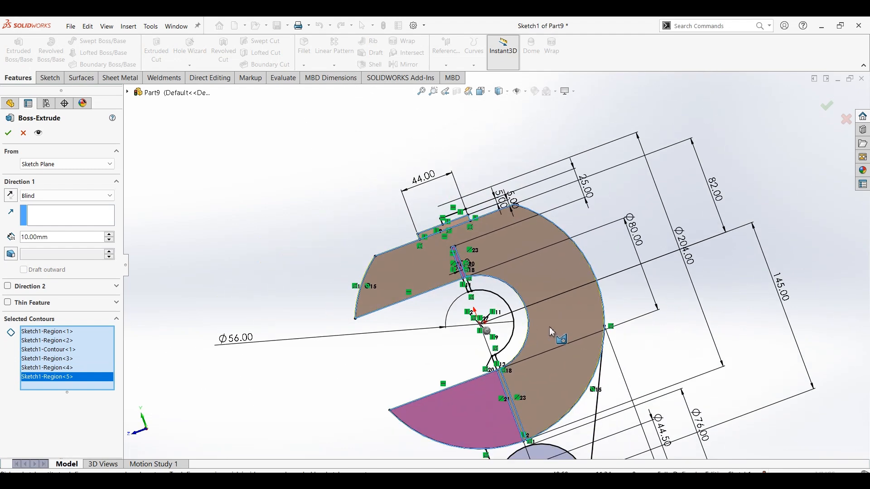
Extrude the selected body contours 178 mm with the Mid Plane end condition.
left_click(78, 198)
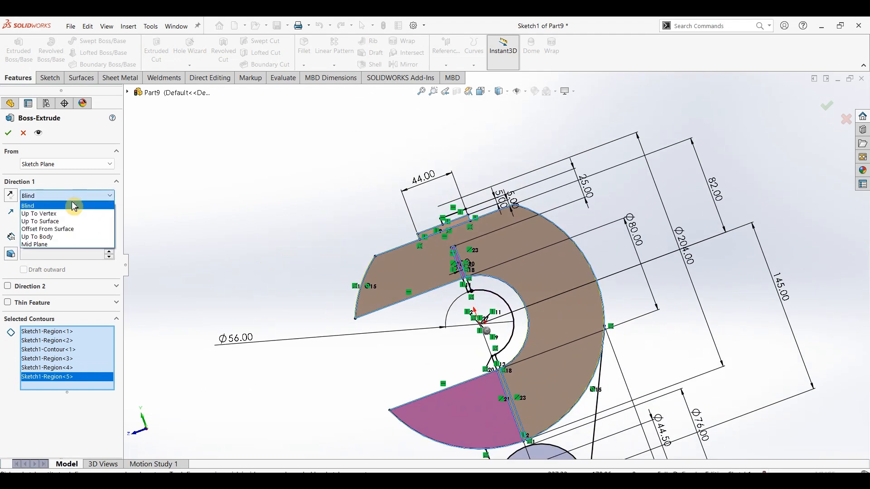
left_click(52, 247)
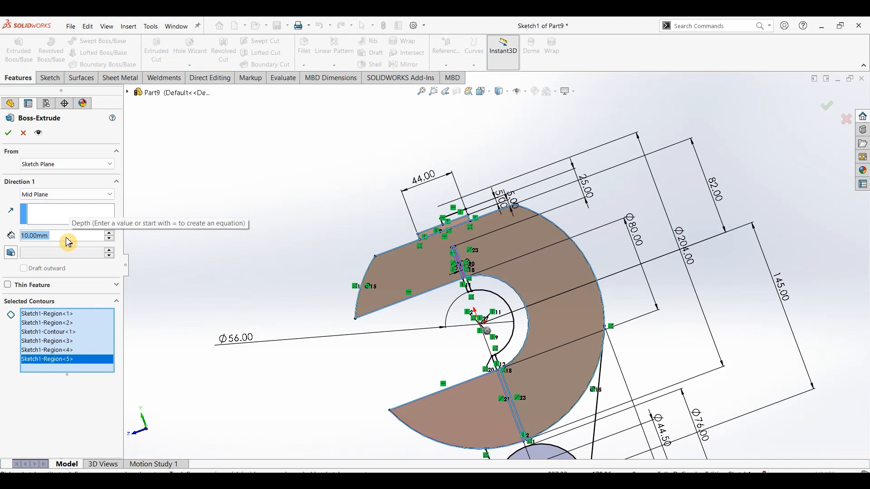
type("178")
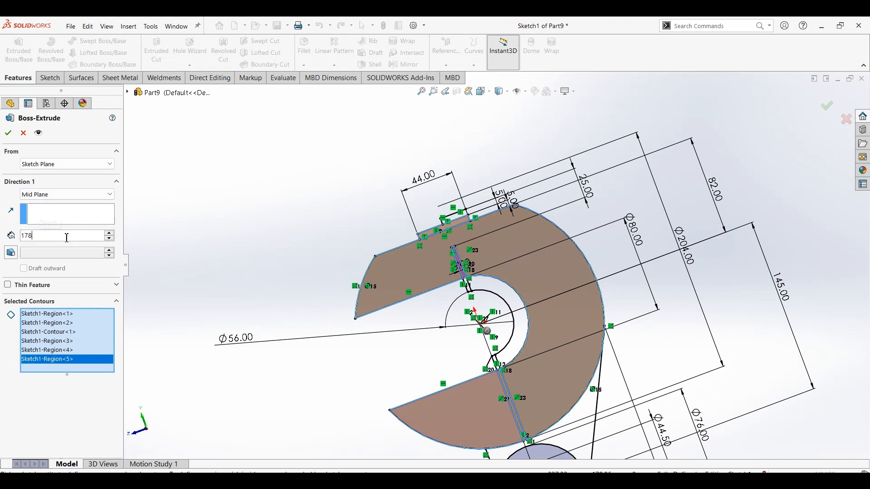
key("Return")
middle_click_drag(274, 303, 321, 313)
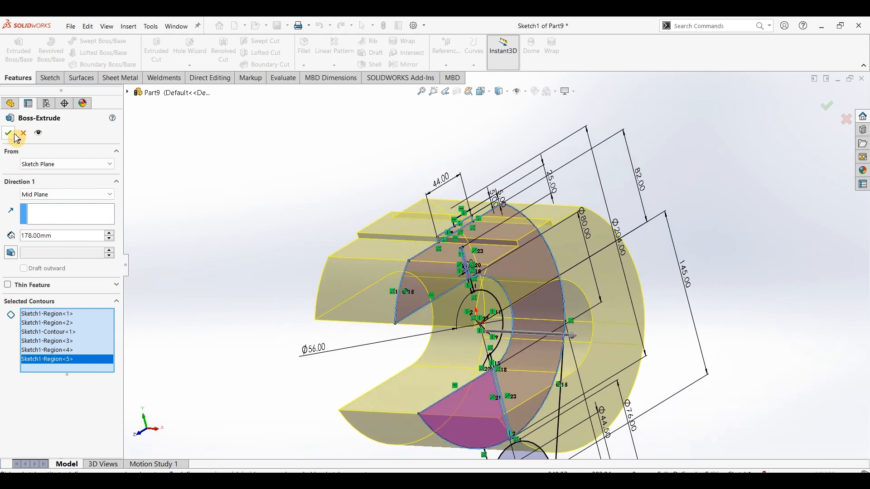
key("Return")
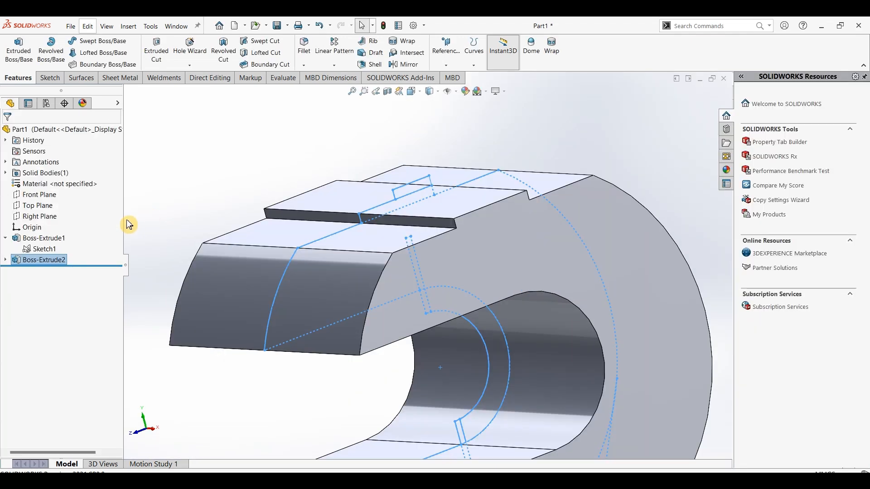
Start a Boss-Extrude of the small upper raised strip region of the base sketch, starting from the C-shaped body's flat end face.
left_click(41, 248)
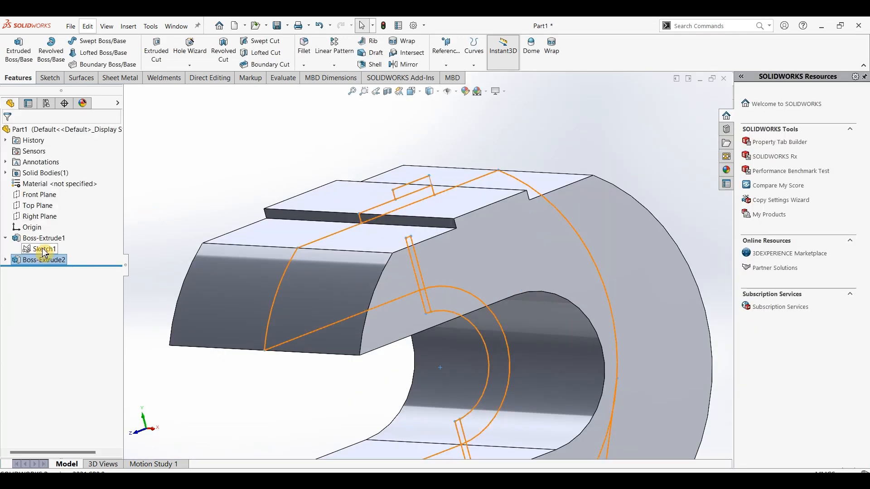
left_click(19, 50)
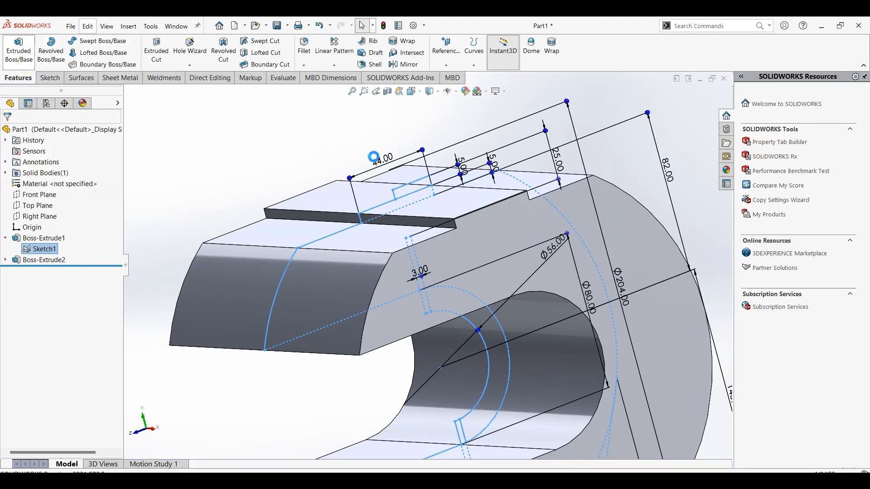
left_click(414, 194)
left_click(43, 164)
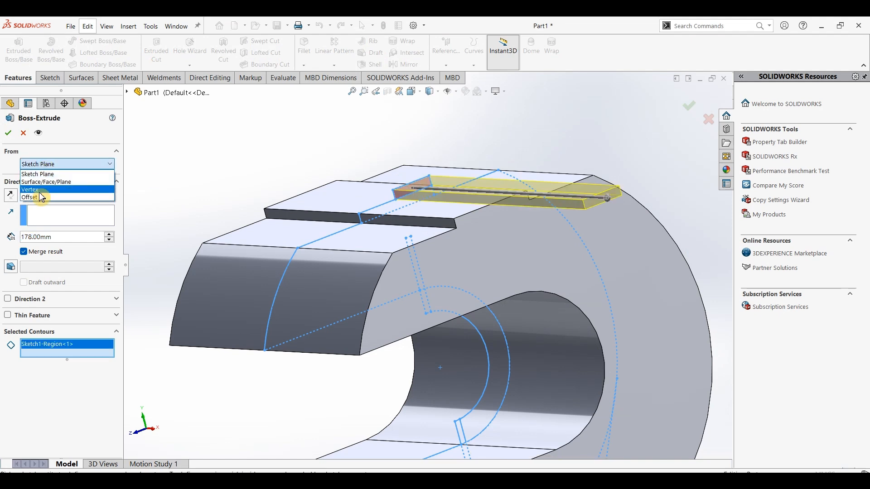
left_click(46, 182)
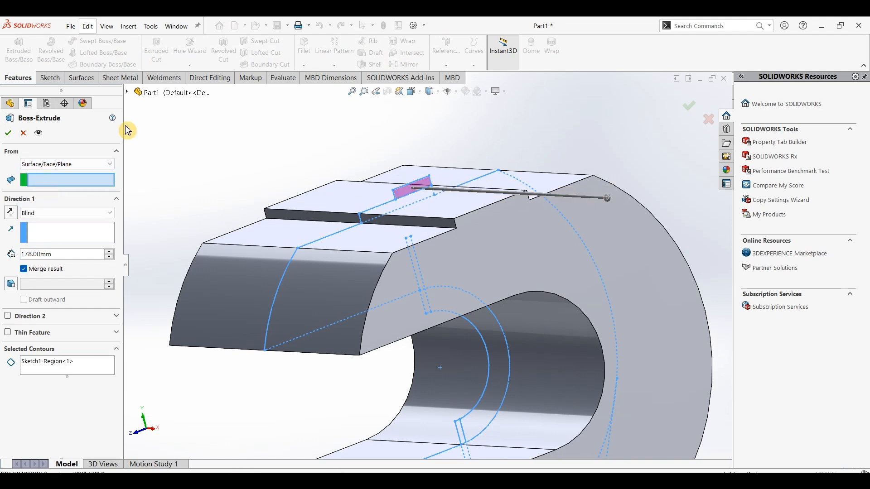
left_click(511, 222)
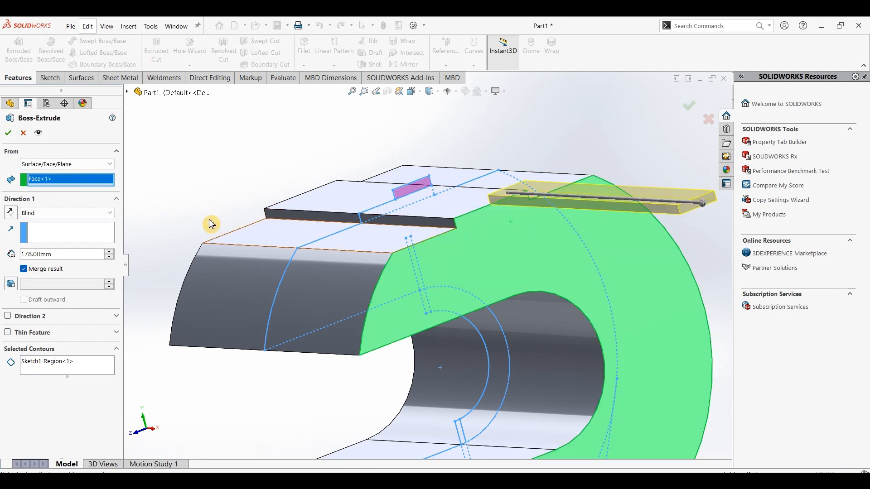
Reverse the strip's extrusion direction to run along the body and extrude it 102 mm.
left_click(10, 212)
middle_click_drag(206, 170, 230, 163)
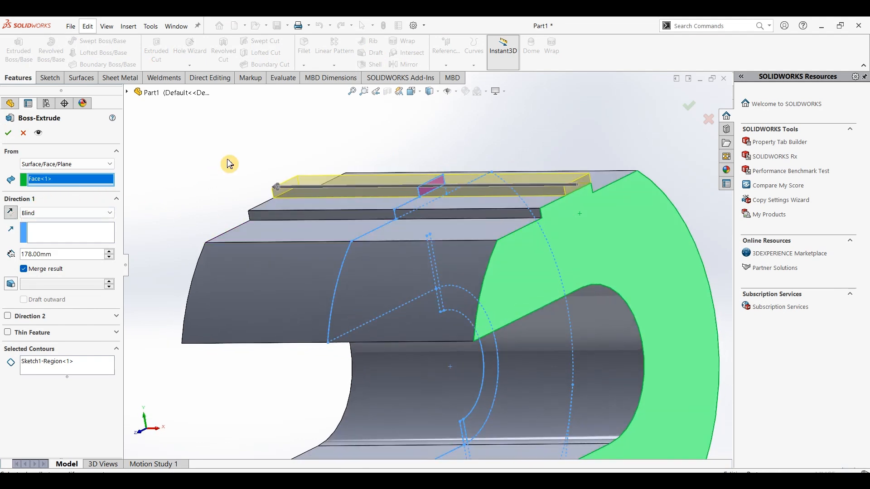
type("102")
key("Return")
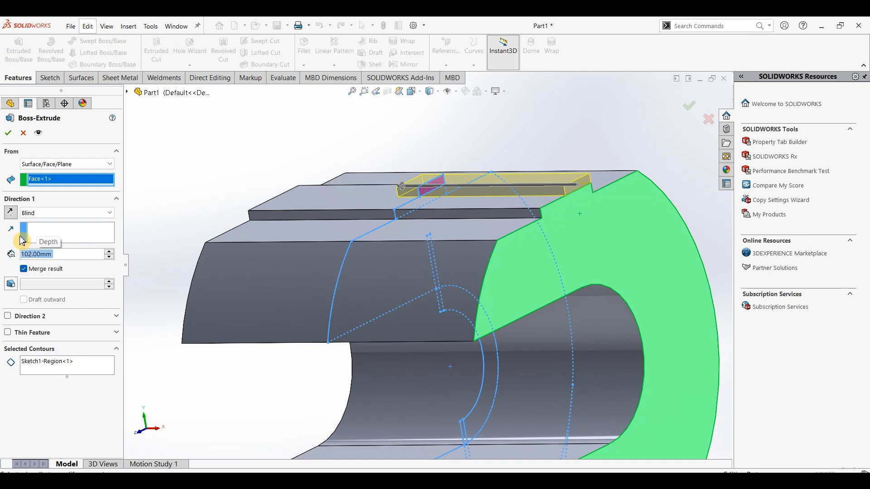
left_click(8, 133)
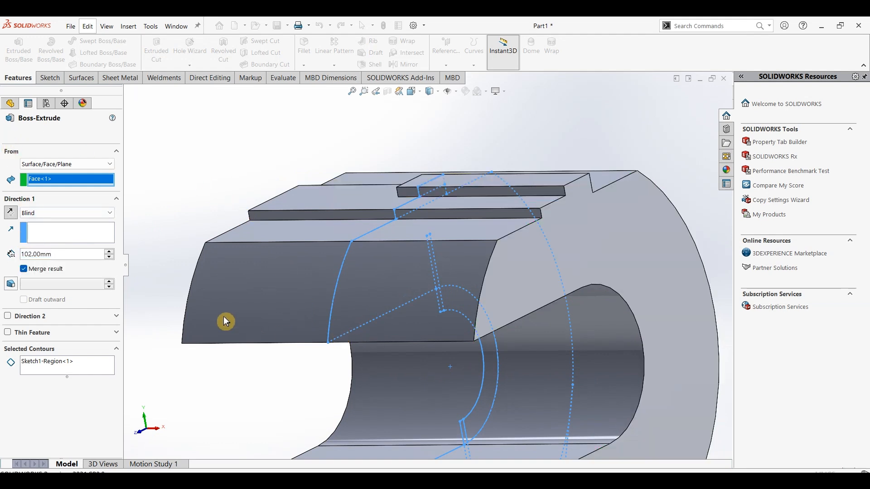
Start an Extruded Cut of the base sketch, selecting a contour at the upper narrow slot.
scroll(296, 339, "up", 3)
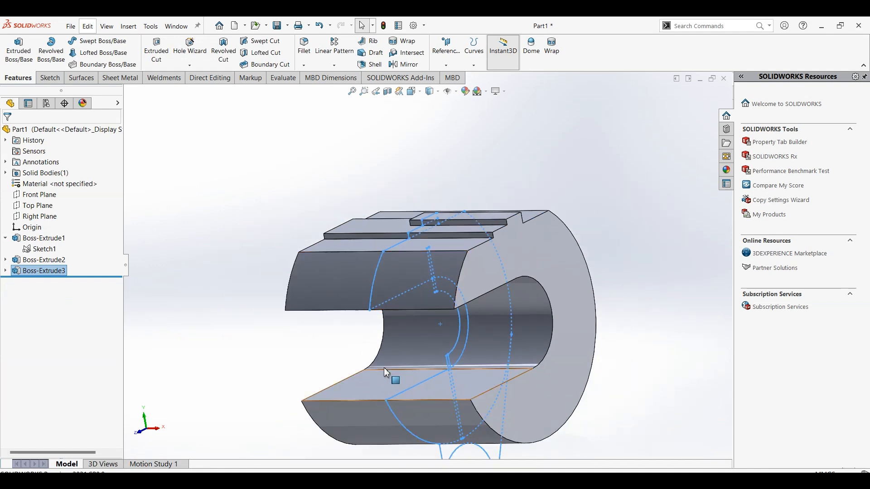
left_click(42, 249)
left_click(159, 51)
middle_click_drag(478, 368, 429, 363)
scroll(440, 332, "down", 3)
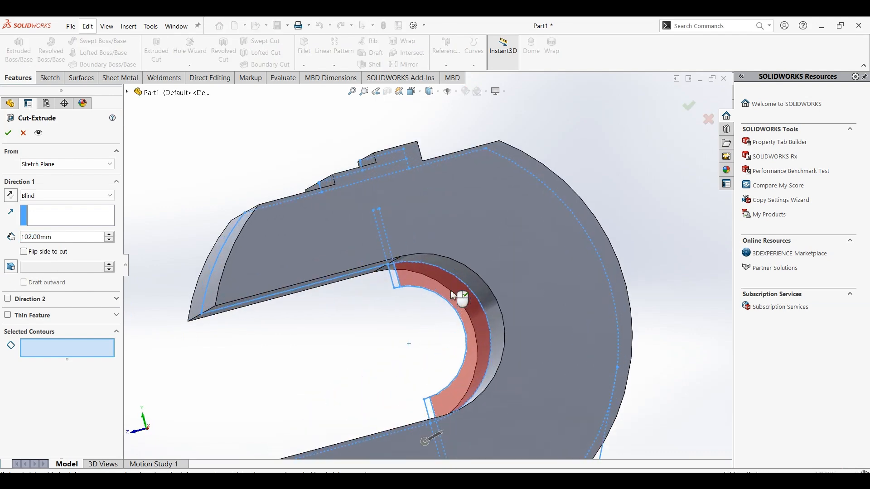
left_click(386, 245)
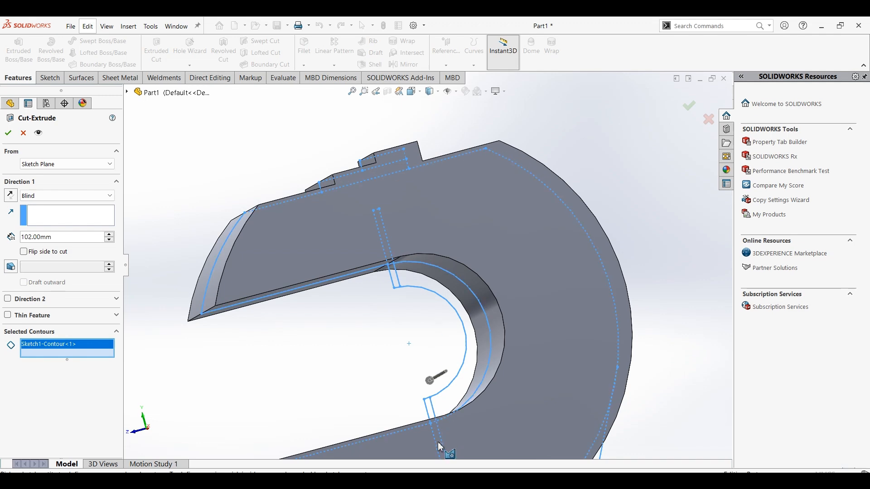
middle_click_drag(293, 388, 228, 362)
Start the cut from the body's flat end face and set its blind depth to 97 mm.
left_click(75, 199)
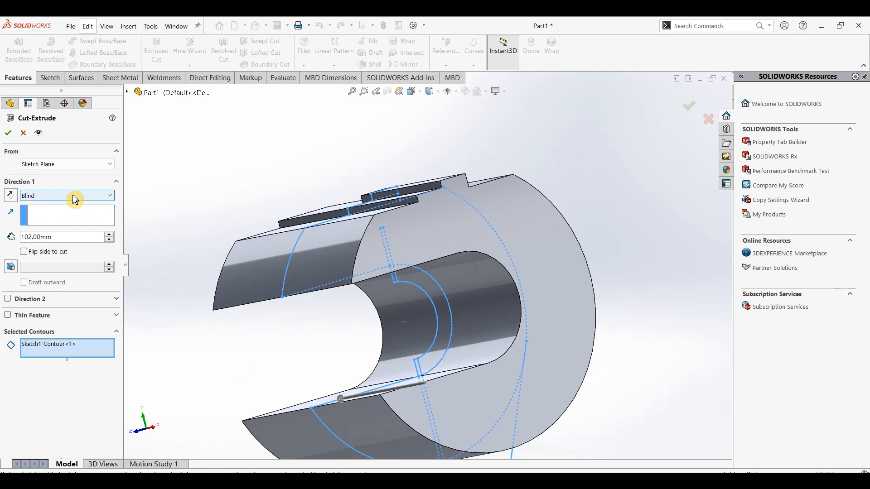
left_click(73, 197)
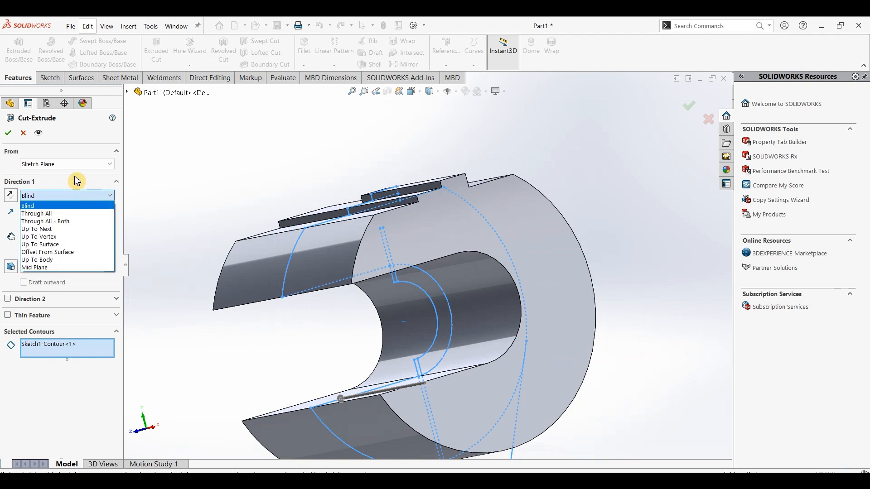
left_click(83, 165)
left_click(84, 166)
left_click(63, 182)
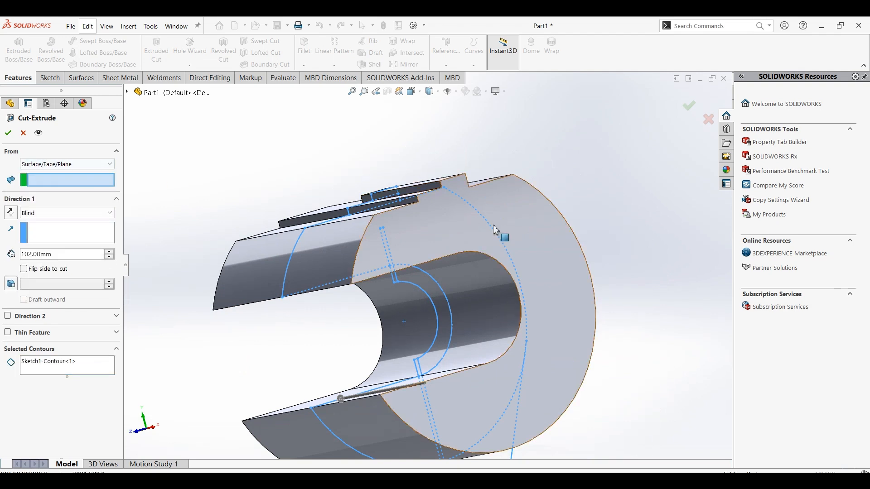
left_click(534, 230)
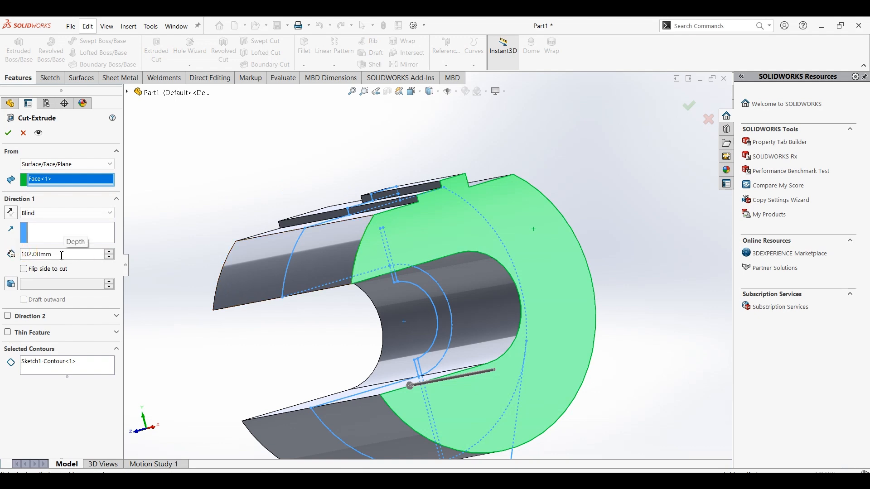
type("97")
key("Return")
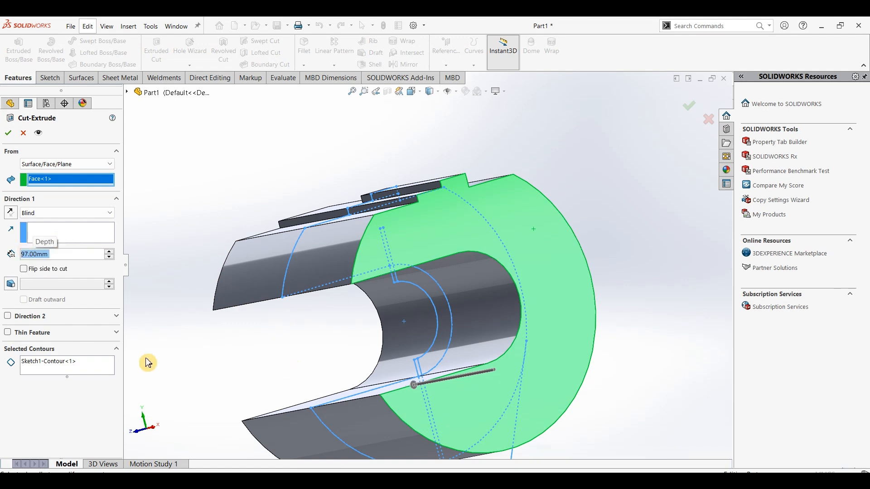
Replace the cut's selected contour with the lower narrow slot region.
left_click(83, 367)
key("Delete")
mouse_move(364, 364)
middle_mouse_down()
mouse_move(335, 355)
mouse_move(345, 376)
middle_mouse_up()
scroll(419, 392, "down", 5)
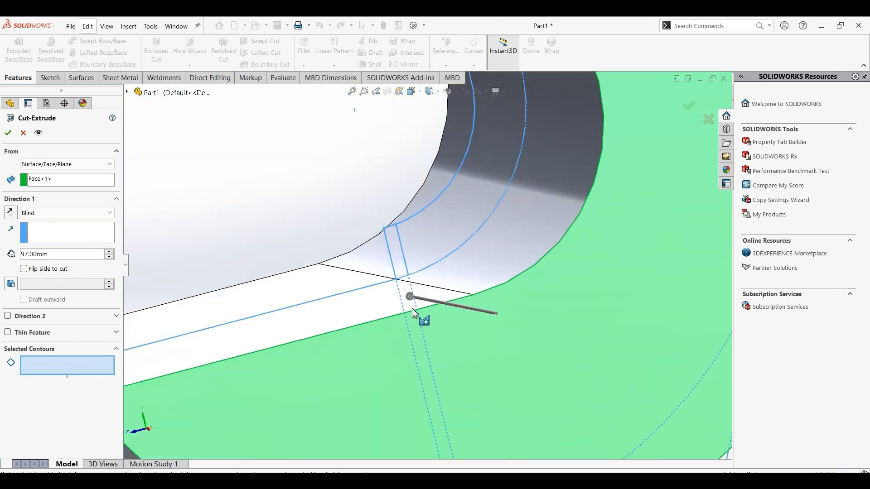
left_click(412, 322)
Add the upper narrow slot region to the contours and complete the 97 mm deep cut.
scroll(417, 324, "up", 5)
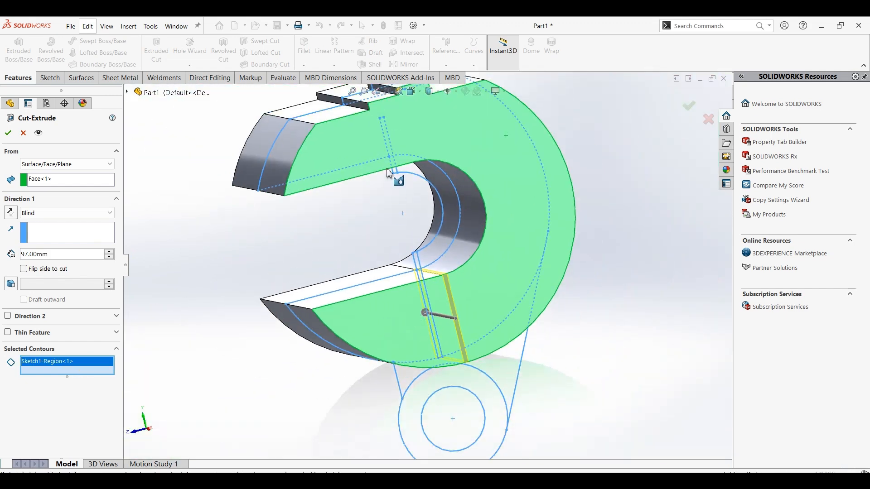
scroll(397, 144, "down", 5)
left_click(394, 183)
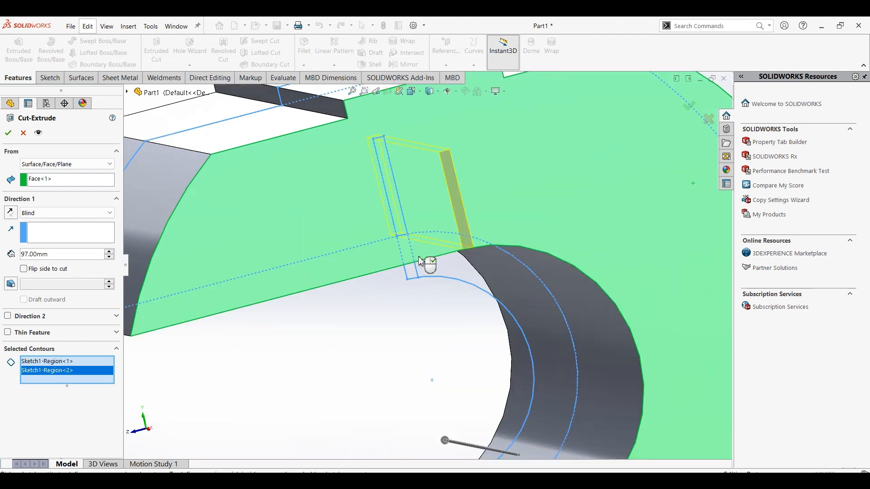
scroll(421, 262, "up", 5)
middle_click_drag(374, 309, 483, 259)
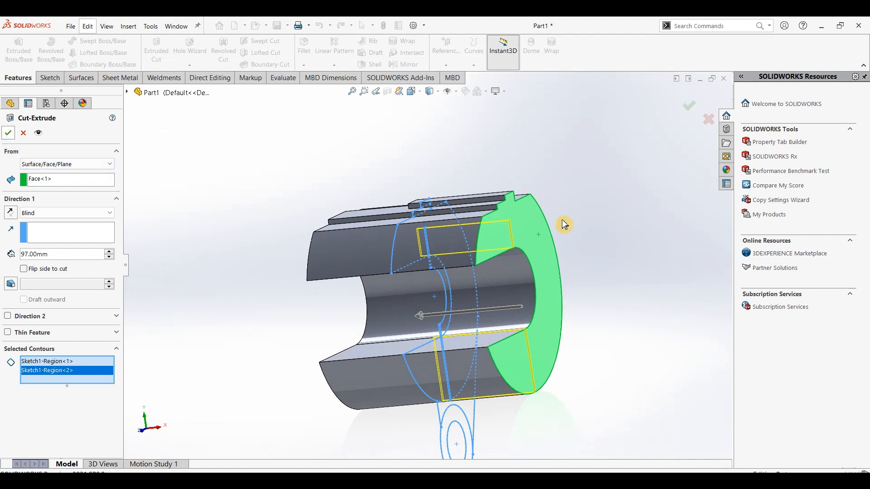
middle_click_drag(594, 300, 610, 319)
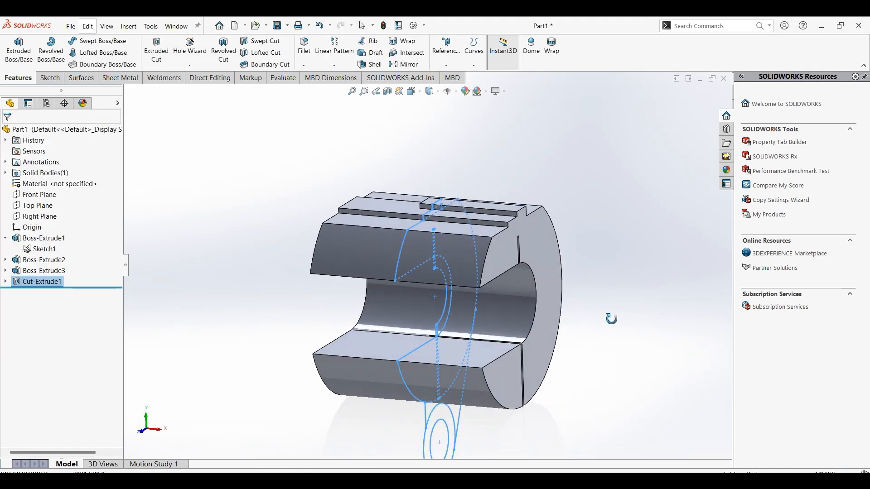
Start a Boss-Extrude of the base sketch, check the Part 210 PDF drawing, and select the ring between the two lower circles as contour.
left_click(258, 312)
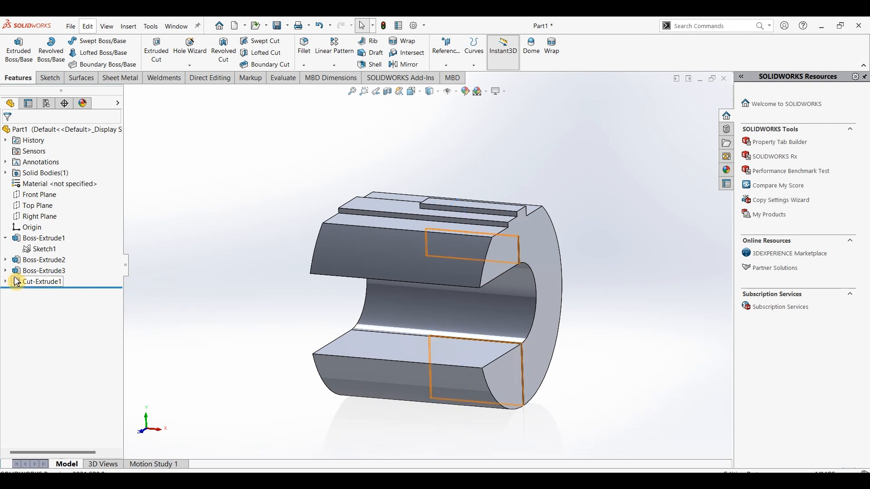
left_click(40, 249)
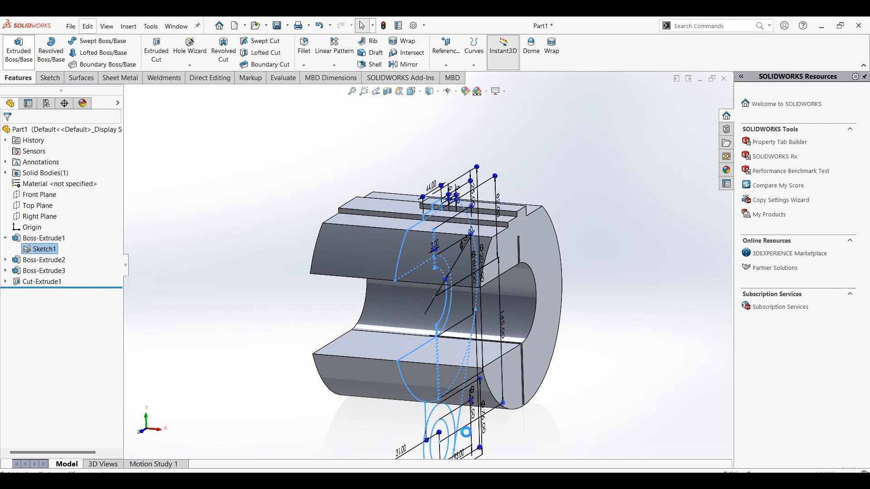
middle_click_drag(472, 374, 475, 377)
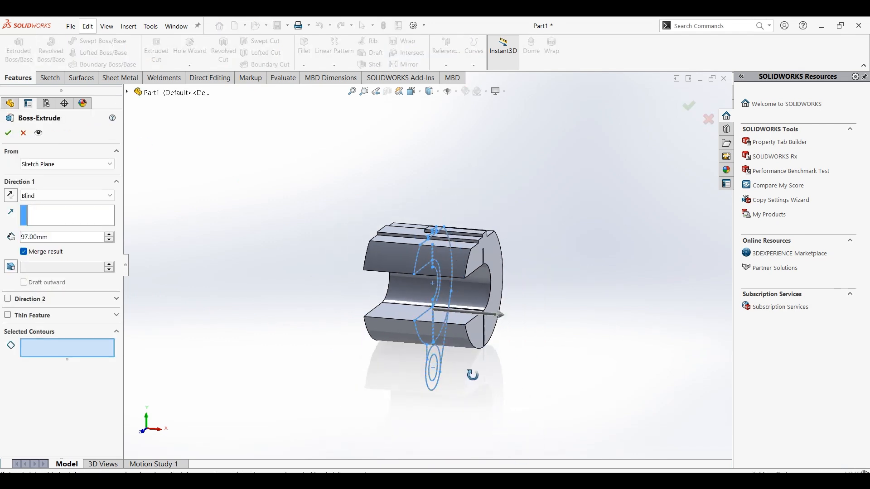
key("alt+Tab")
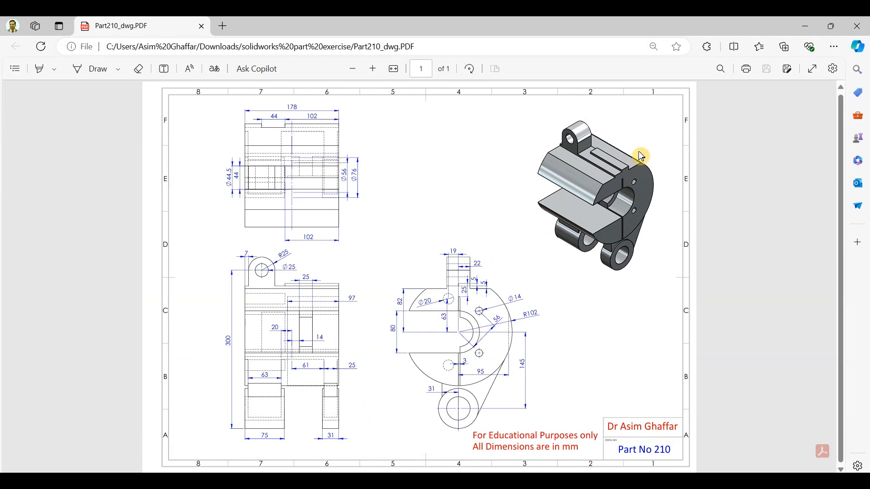
left_click(804, 26)
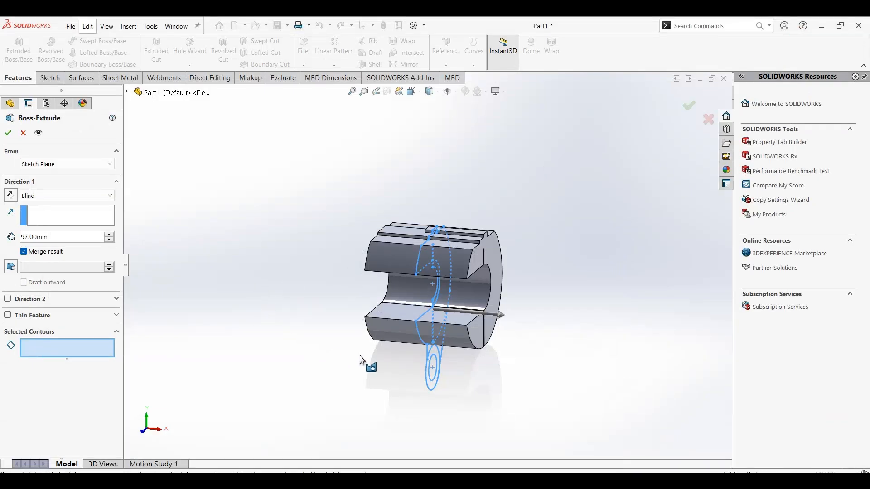
scroll(452, 385, "down", 5)
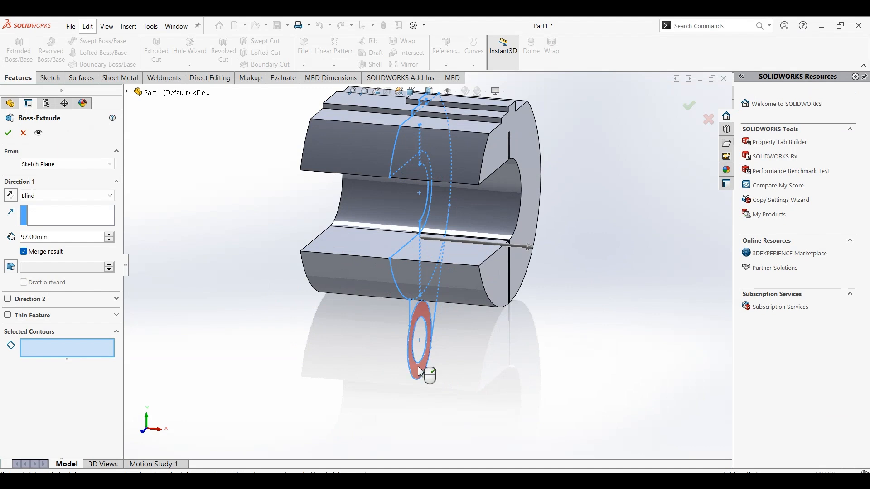
left_click(420, 373)
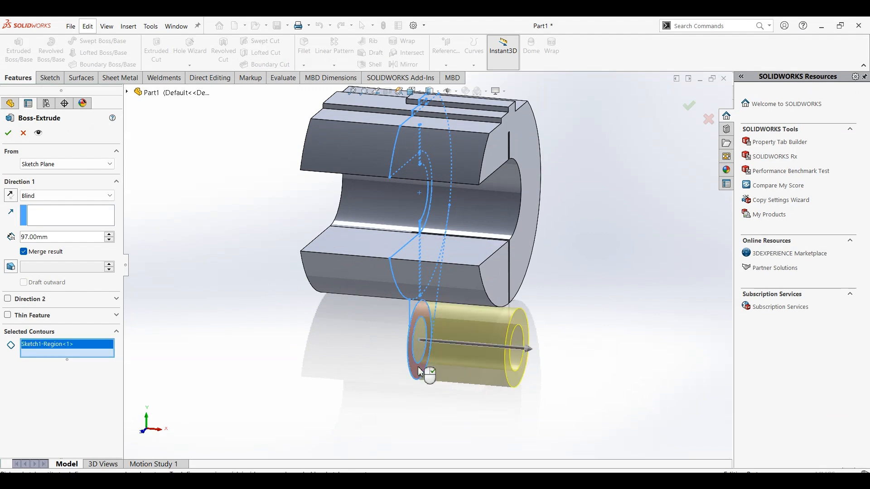
Start the ring's extrusion from the body's slotted flat end face, reverse it toward the body, and complete it at 31 mm depth.
left_click(73, 198)
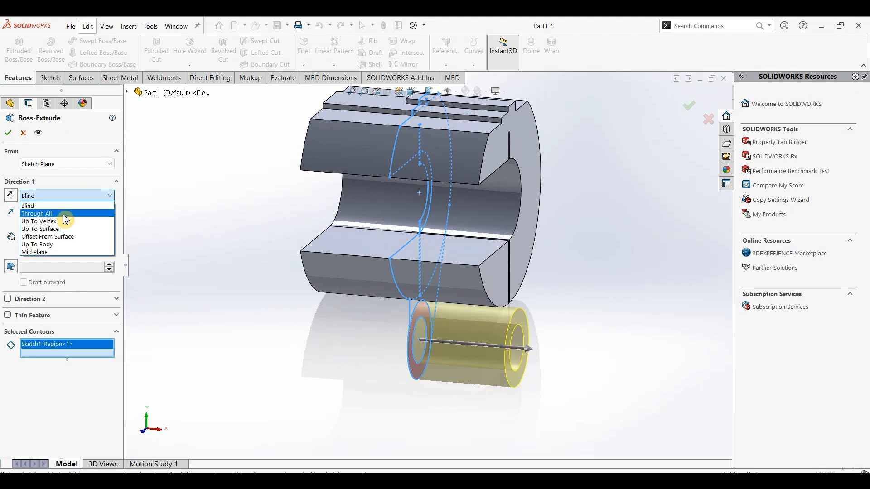
left_click(91, 169)
left_click(91, 168)
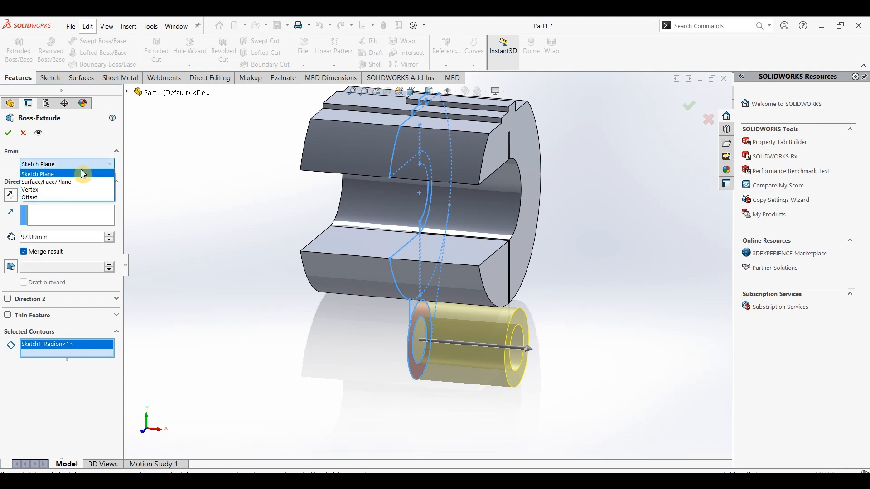
left_click(62, 183)
left_click(525, 264)
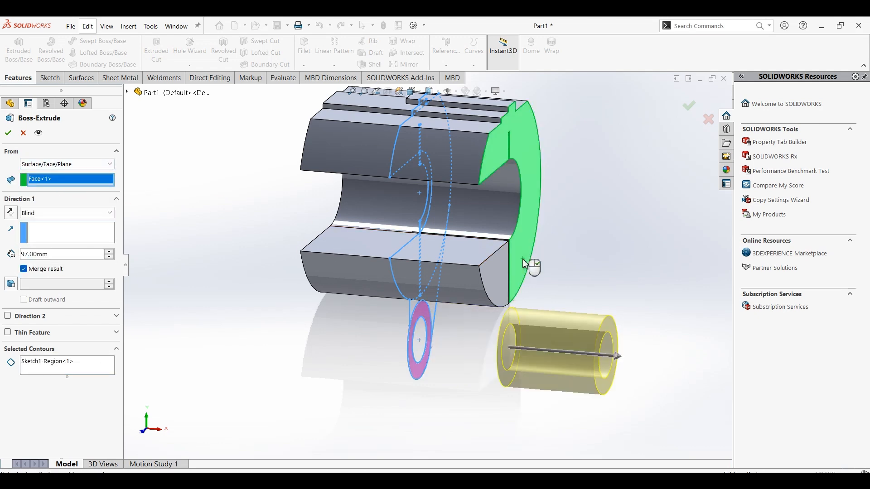
left_click(10, 213)
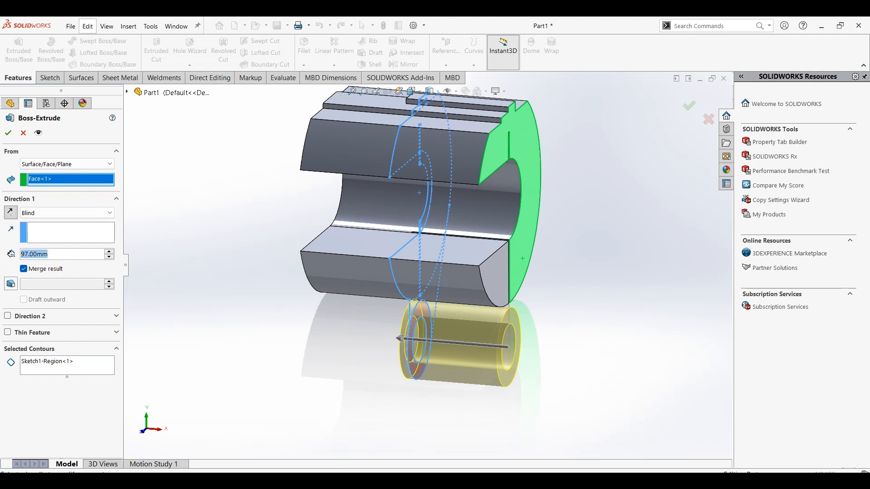
type("31")
key("Return")
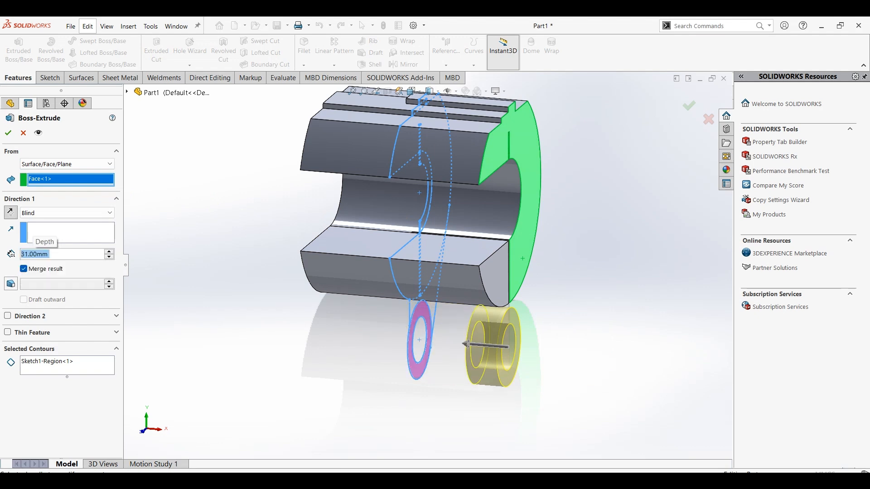
left_click(8, 133)
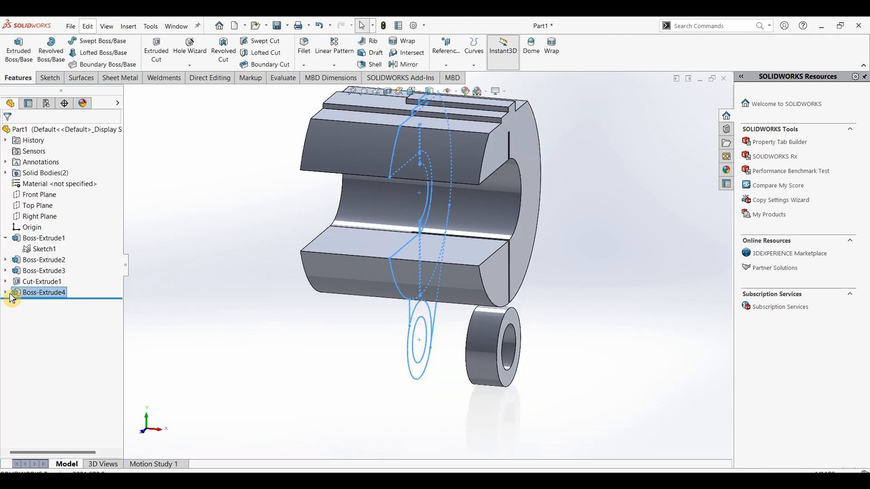
Start another Boss-Extrude of the base sketch with the ring between the two lower circles as contour.
left_click(8, 294)
left_click(39, 303)
left_click(18, 49)
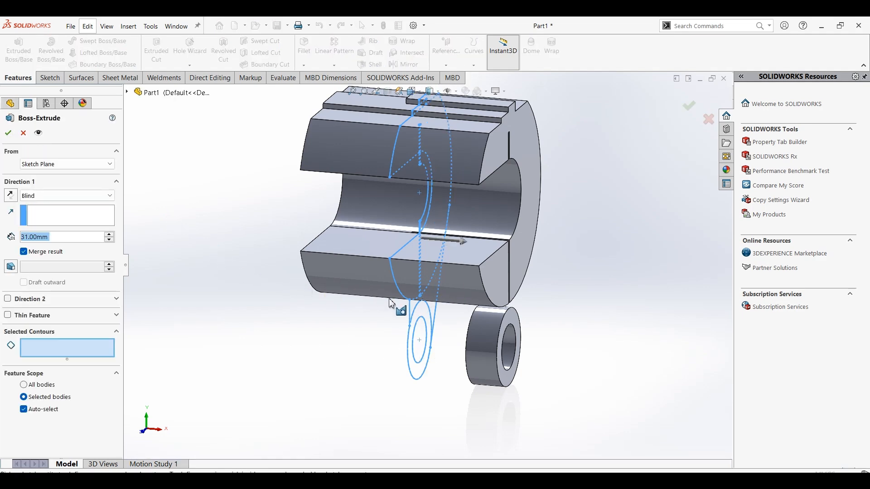
left_click(386, 314)
middle_click_drag(232, 284, 252, 292)
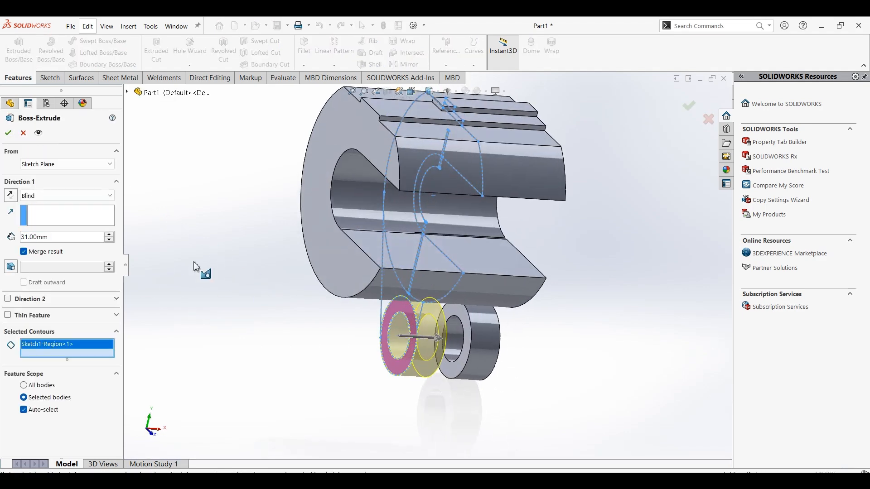
Start this ring's extrusion from the body's opposite end face and complete it at a blind depth of 75 mm.
left_click(52, 164)
left_click(44, 182)
left_click(321, 142)
middle_click_drag(185, 185, 171, 178)
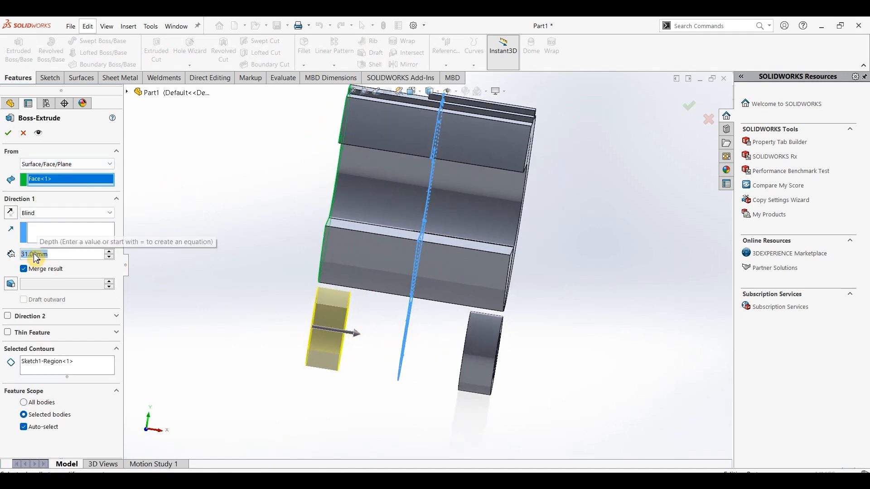
type("75")
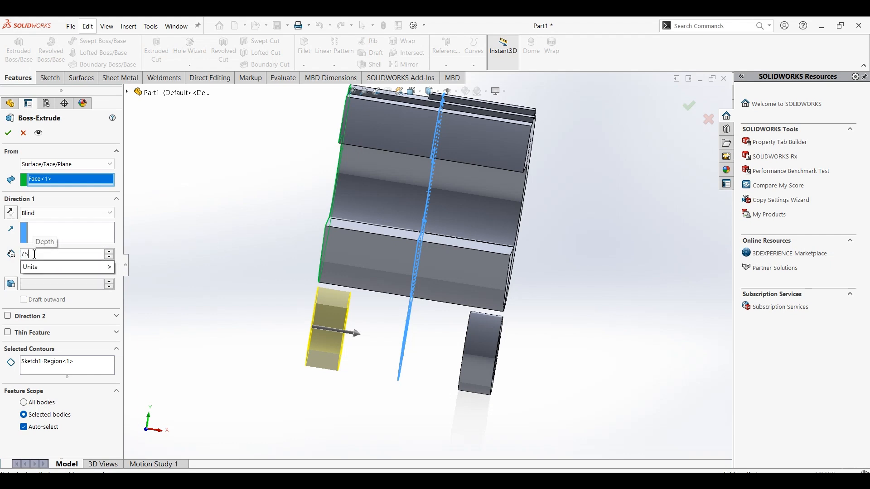
key("Return")
left_click(8, 133)
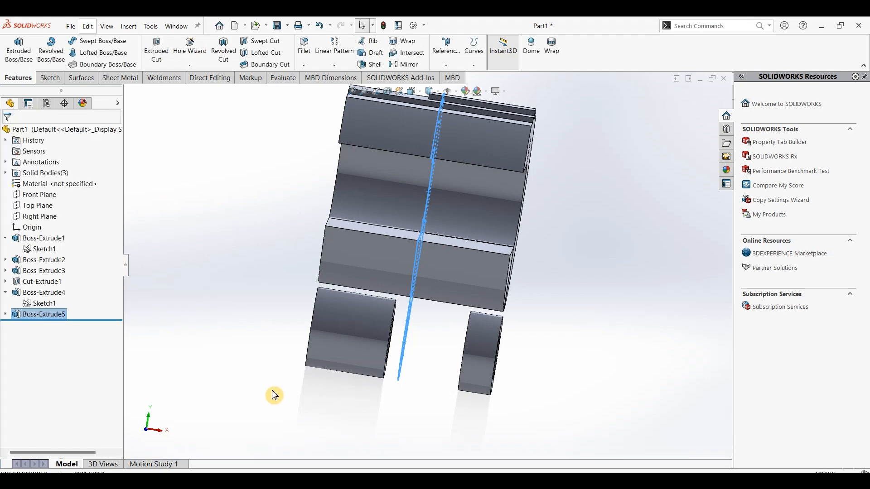
Extrude the web region between the body and the shorter ring 25 mm, starting at a 61 mm offset from the base sketch plane.
left_click(39, 304)
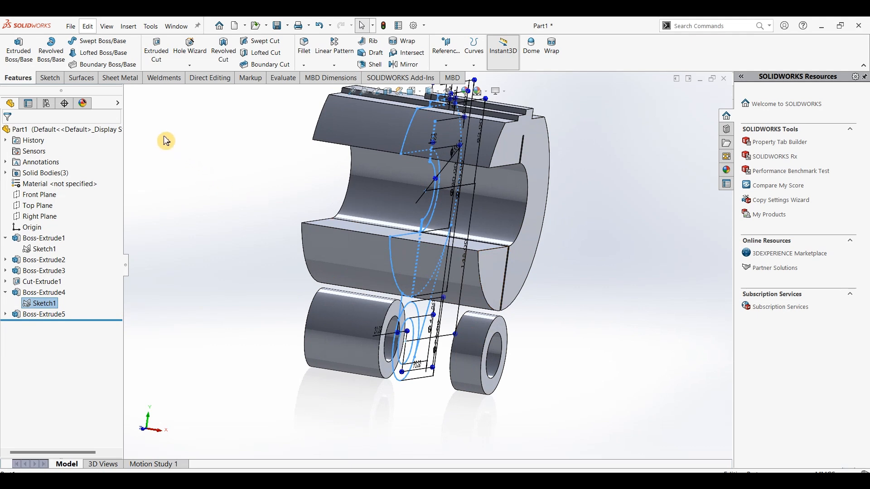
left_click(18, 49)
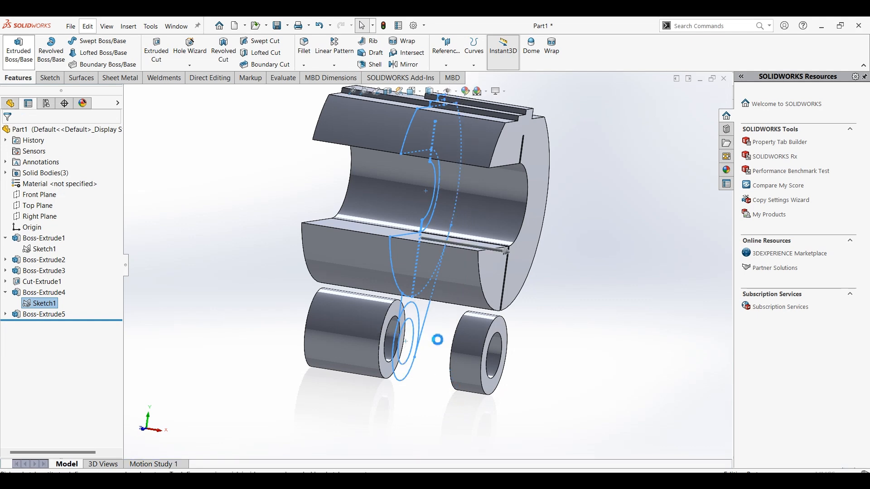
left_click(424, 312)
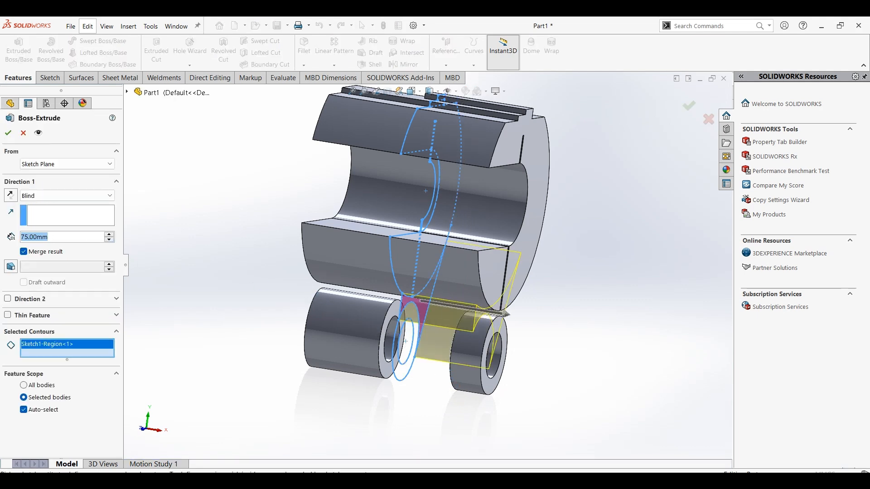
type("25")
key("Return")
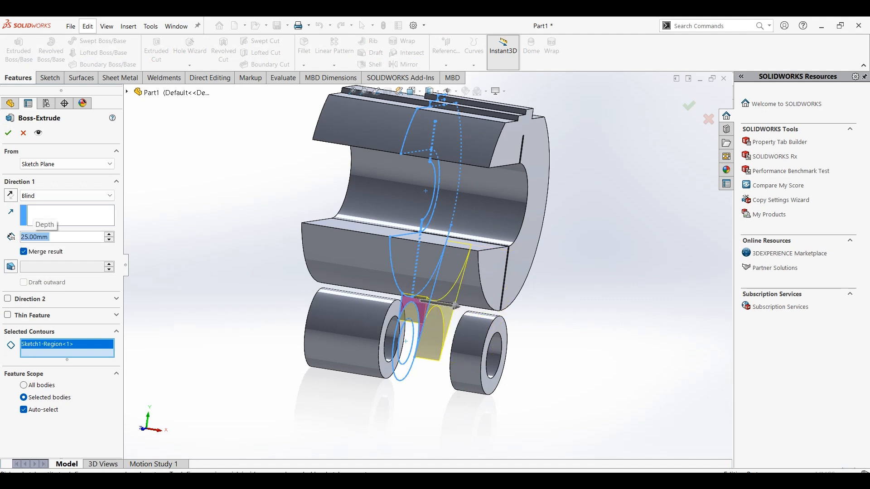
left_click(50, 164)
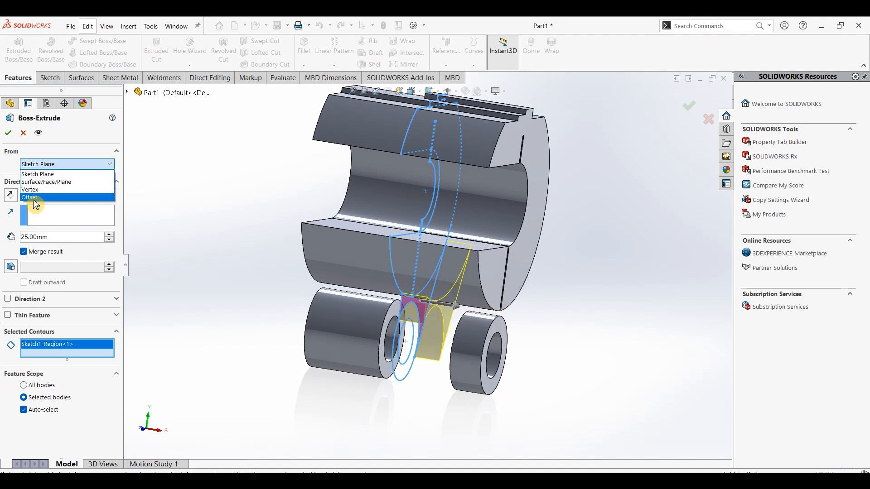
left_click(36, 197)
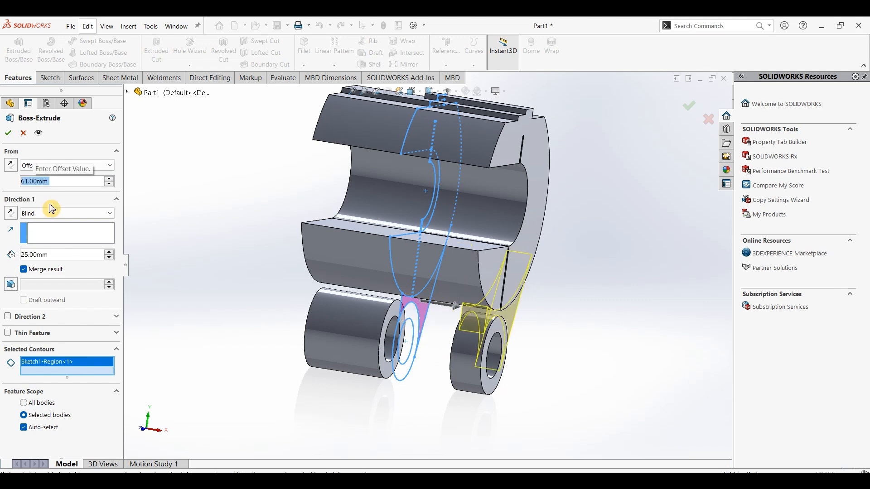
mouse_move(254, 339)
middle_mouse_down()
mouse_move(273, 346)
mouse_move(248, 345)
middle_mouse_up()
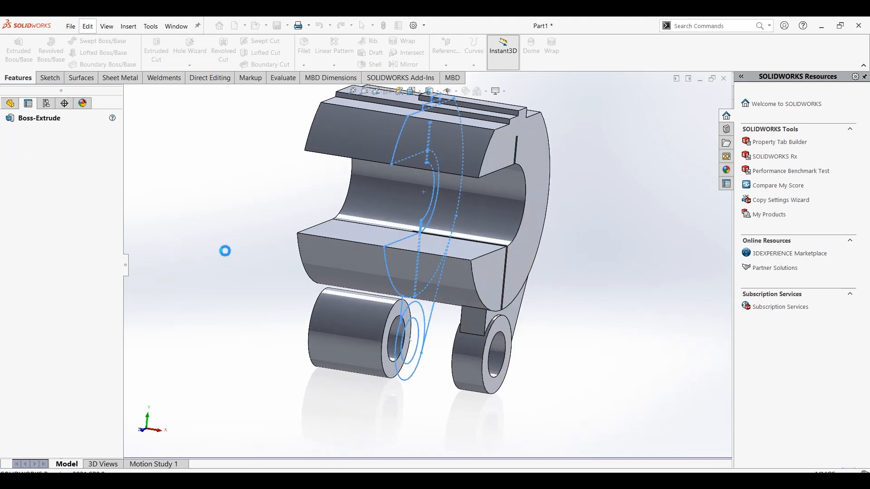
Start another Boss-Extrude of the web region, beginning at a reversed 20 mm offset toward the longer ring.
left_click(50, 252)
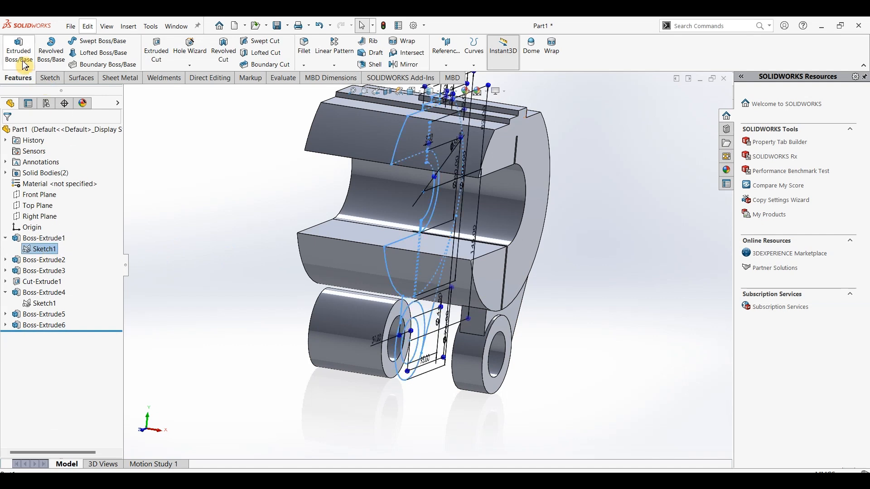
left_click(25, 62)
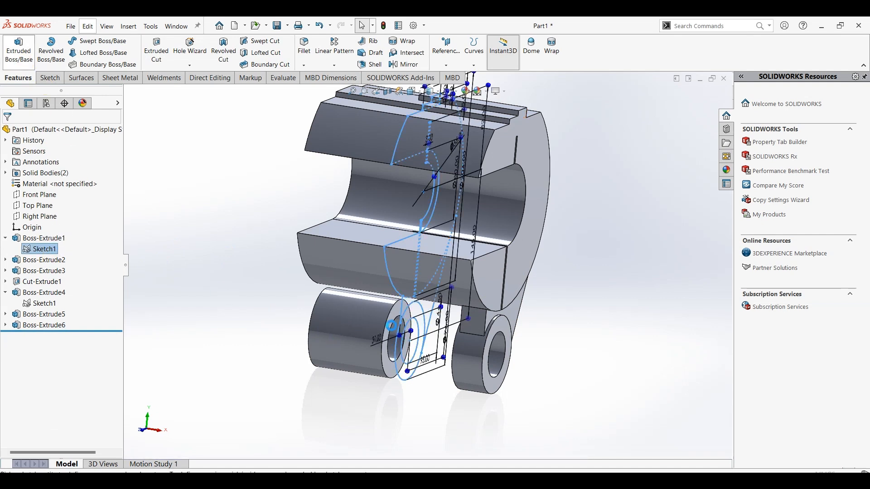
left_click(427, 309)
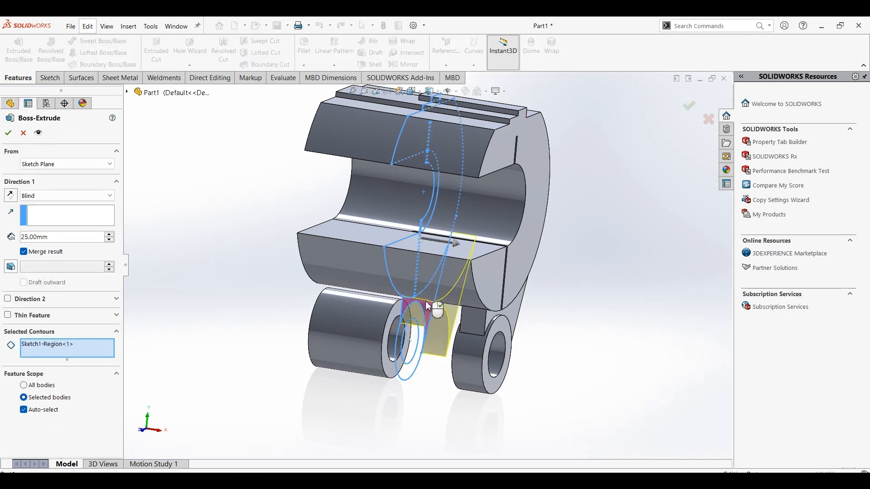
mouse_move(280, 267)
middle_mouse_down()
mouse_move(298, 279)
mouse_move(302, 264)
middle_mouse_up()
left_click(44, 171)
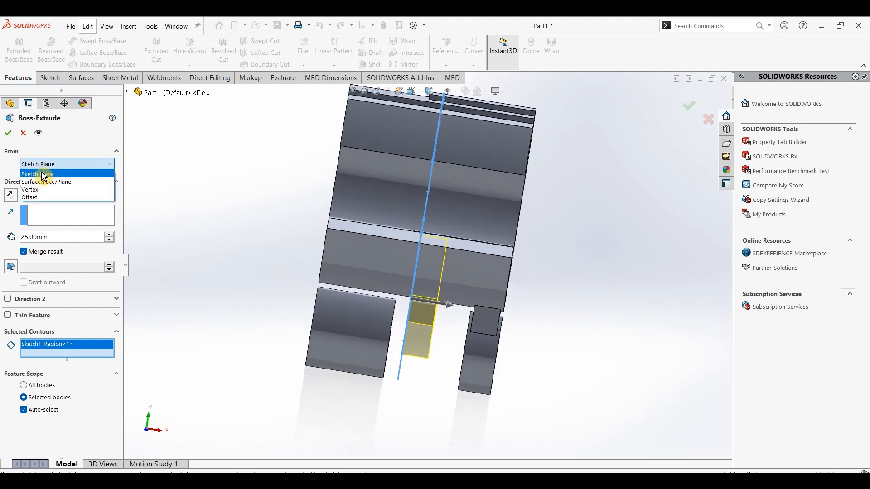
left_click(41, 199)
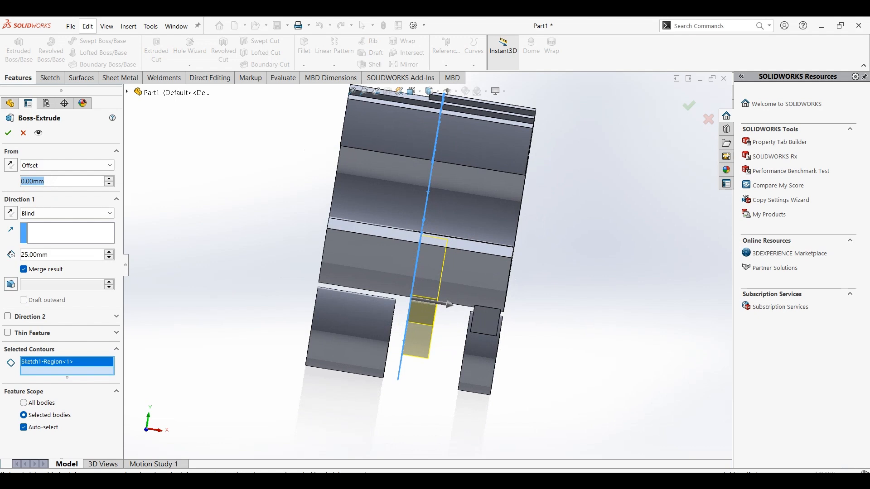
type("20")
key("Return")
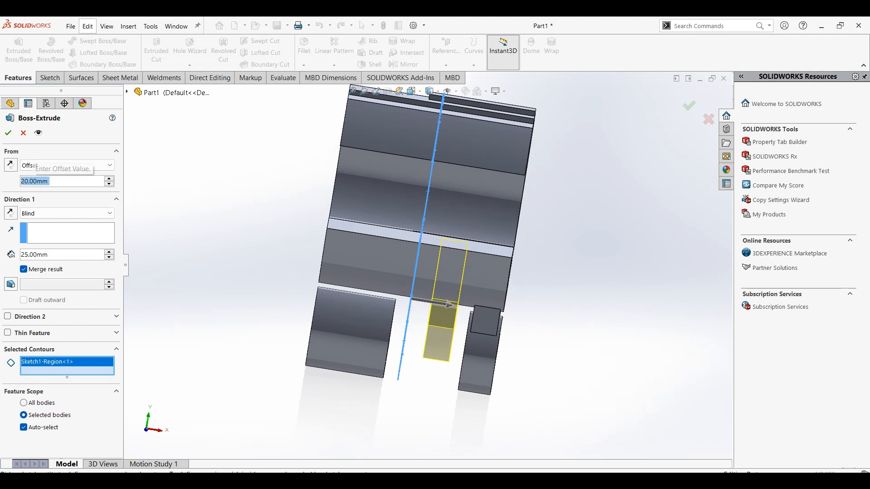
left_click(11, 165)
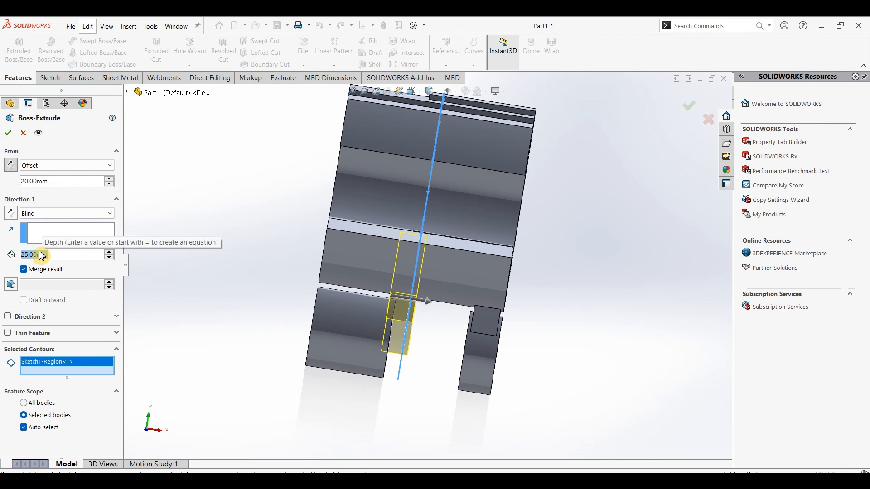
Set the web's depth to 63 mm, reverse its direction toward the longer ring's outer end, and complete the extrusion.
type("63")
key("Return")
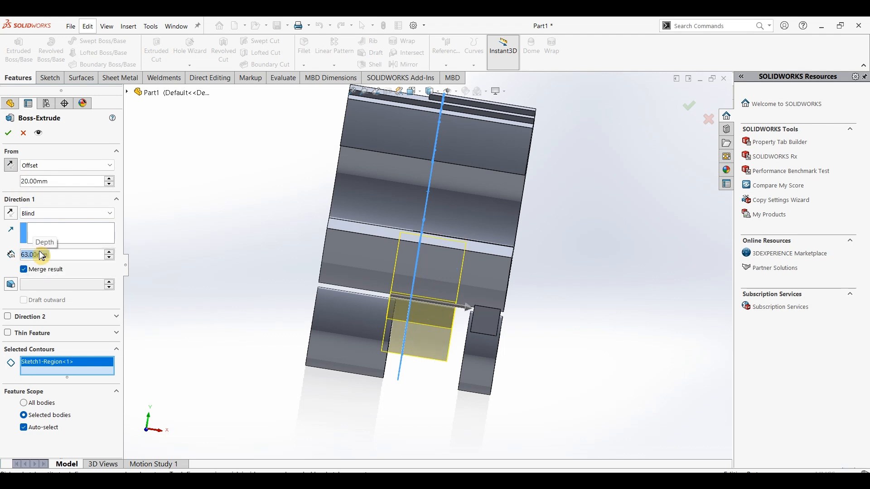
left_click(11, 214)
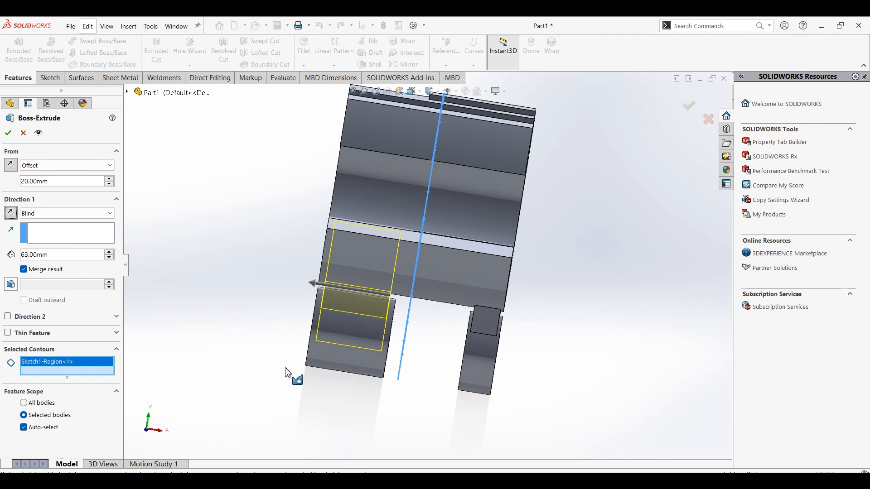
middle_click_drag(291, 409, 291, 392)
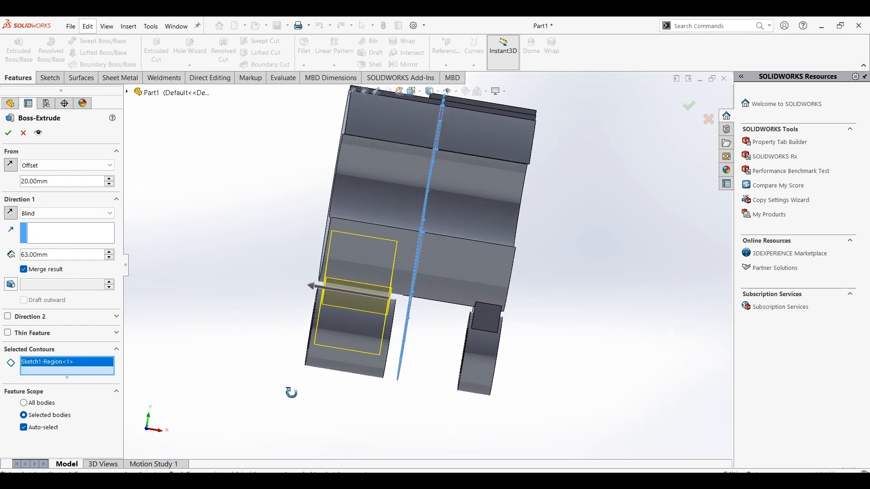
left_click(9, 136)
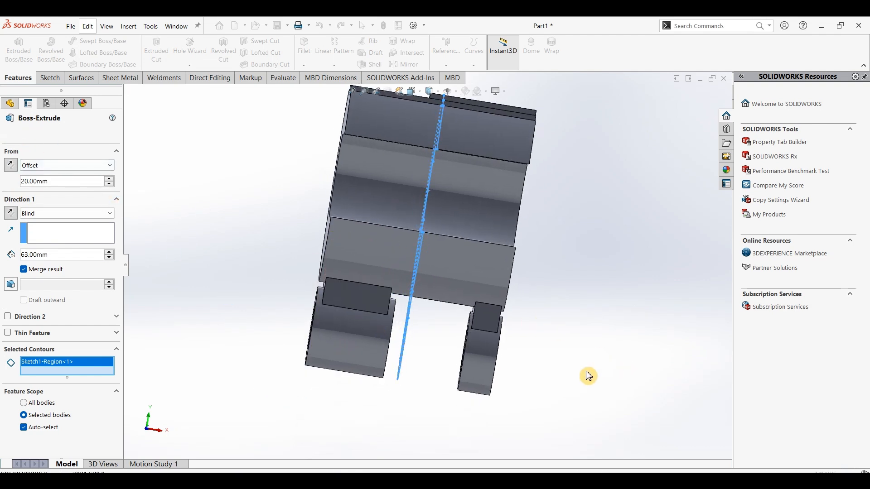
On the Front Plane, sketch two concentric circles above the body, with radii of about 13 mm and 28 mm.
middle_click_drag(588, 375, 559, 374)
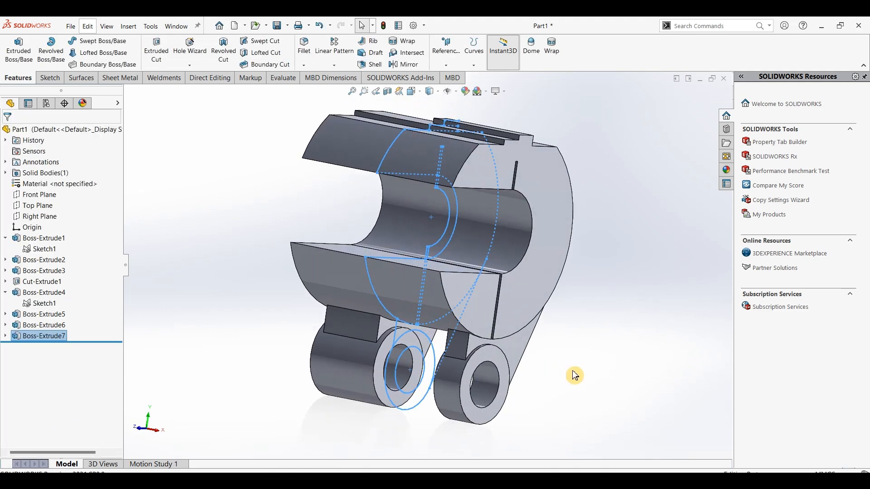
key("ctrl+7")
left_click(573, 376)
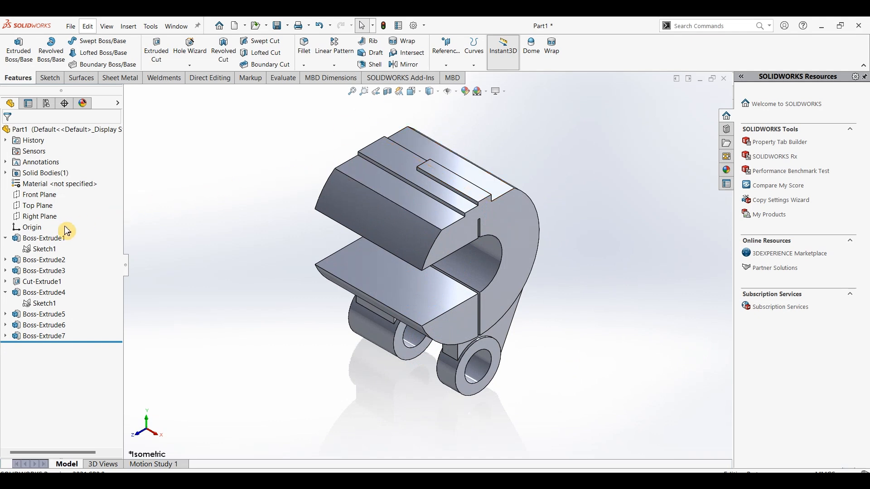
left_click(31, 195)
left_click(48, 78)
left_click(14, 45)
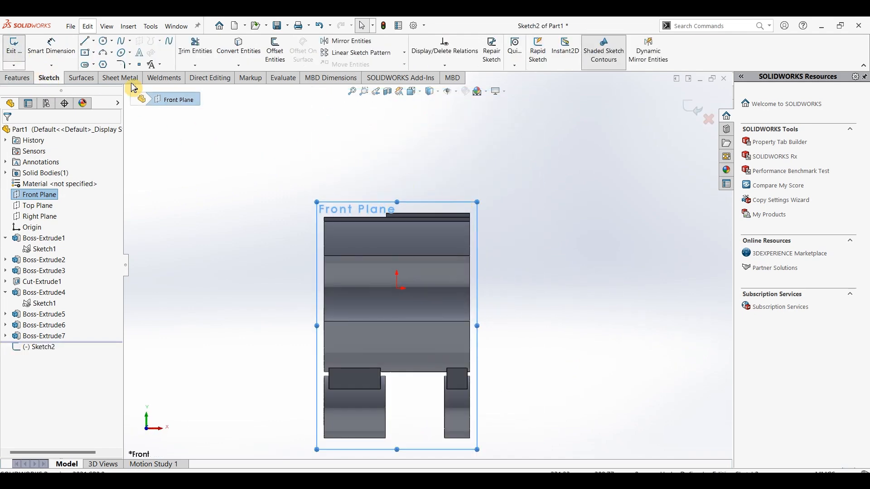
left_click(351, 190)
left_click(363, 184)
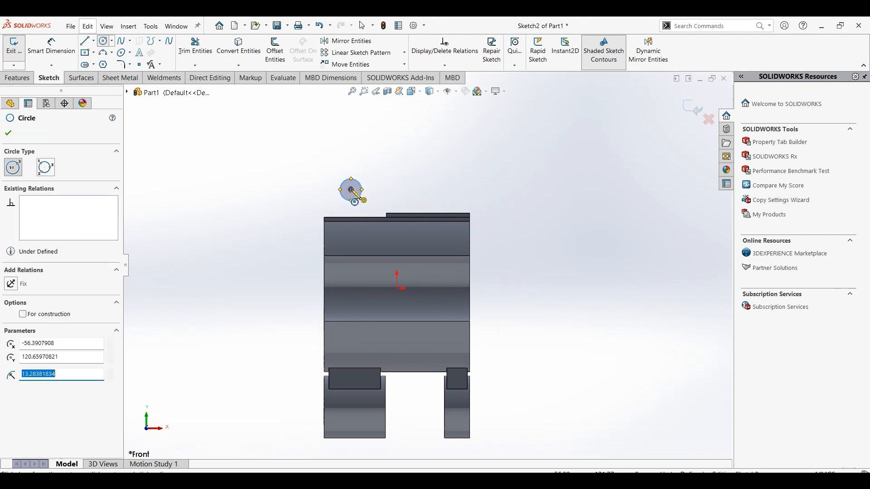
left_click(351, 190)
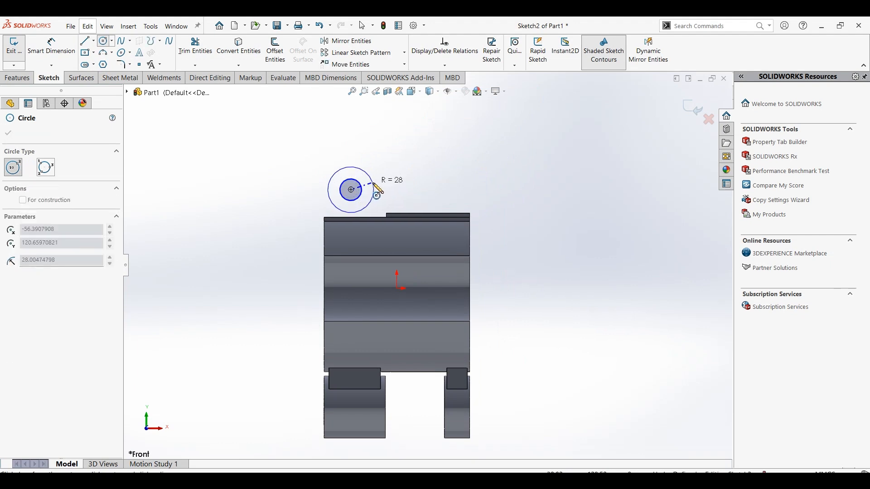
left_click(373, 183)
Dimension the inner circle to 25 mm diameter and the outer circle to 50 mm diameter.
left_click(59, 48)
left_click(361, 186)
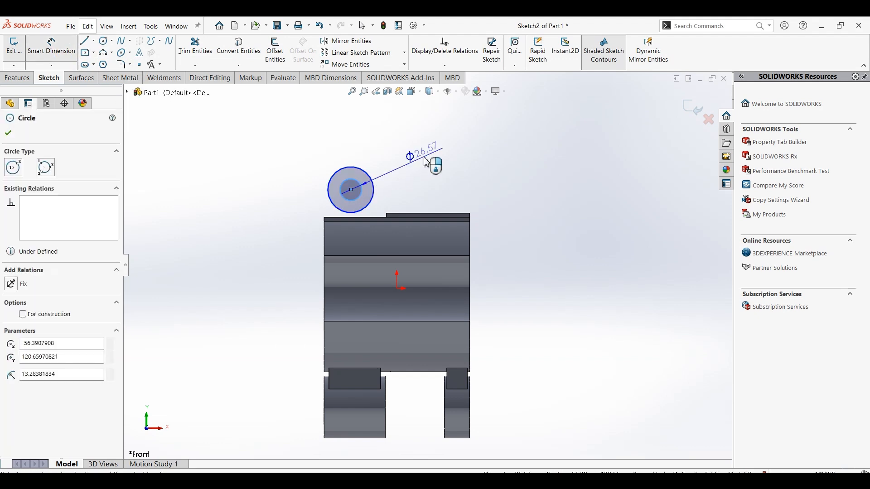
left_click(426, 162)
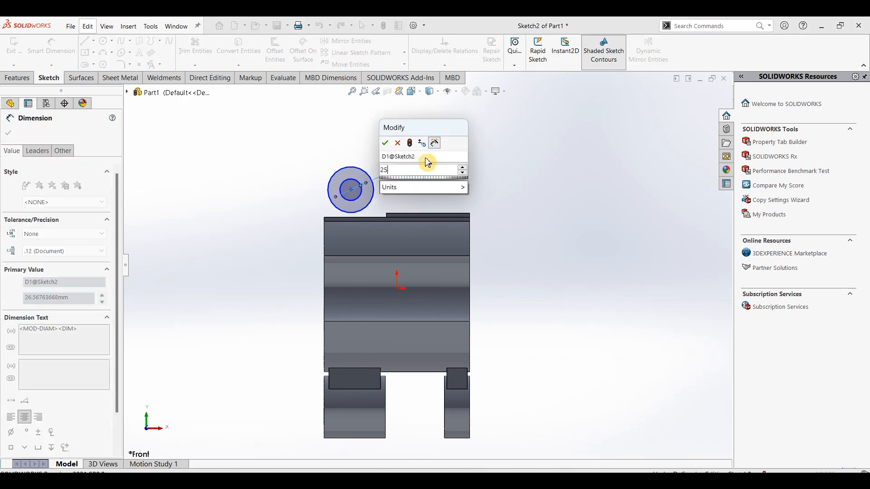
key("Return")
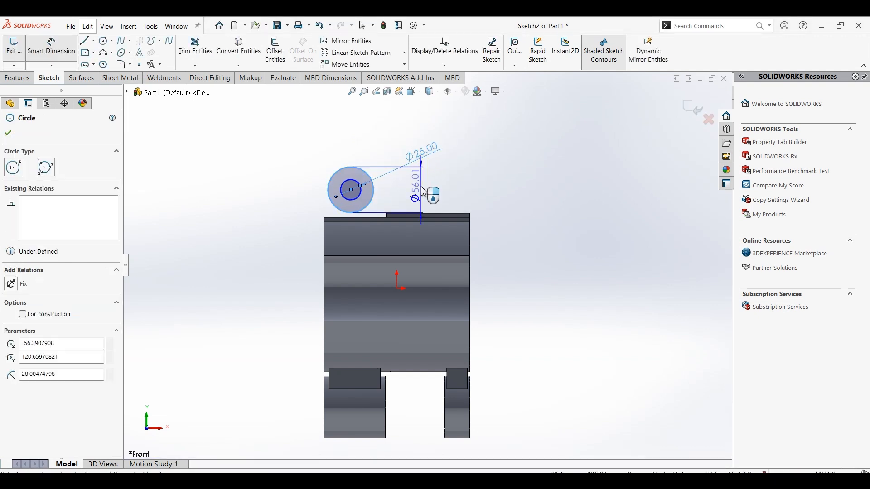
left_click(426, 190)
type("50")
key("Return")
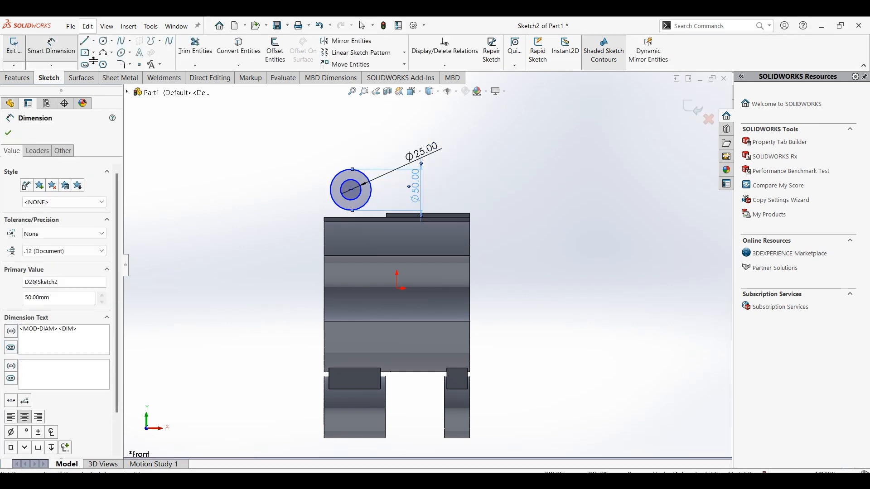
Draw vertical lines from the outer circle's side quadrants down to the body's top edge, joined by a horizontal line along that edge.
key("l")
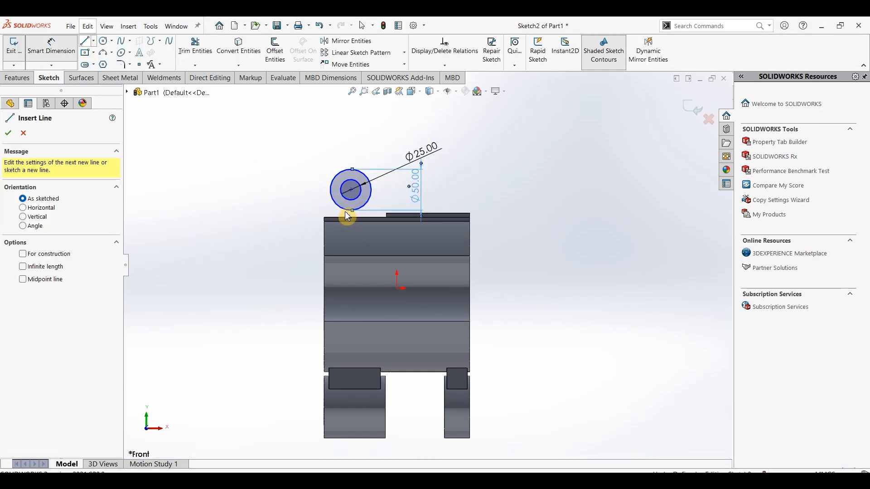
scroll(347, 193, "down", 2)
left_click(335, 184)
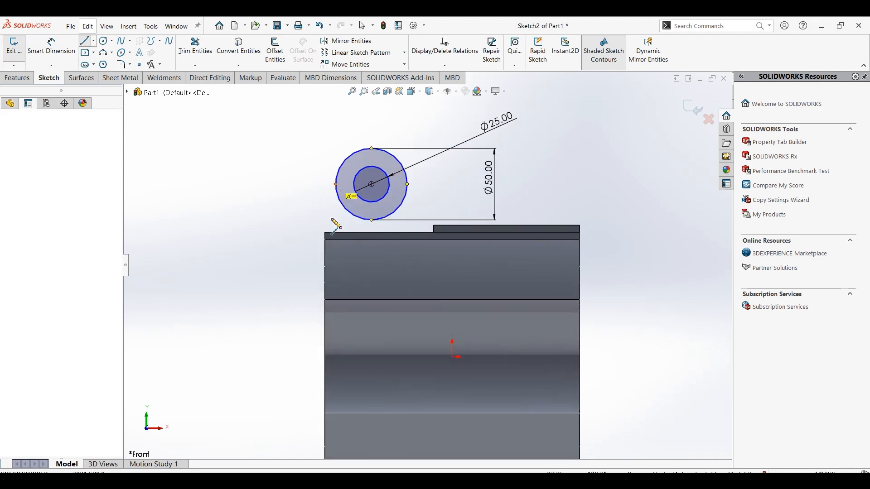
left_click(335, 232)
double_click(407, 233)
left_click(407, 184)
key("Escape")
key("Escape")
Dimension the circle center 300 mm above the bottom edge of the lower ring.
left_click(55, 56)
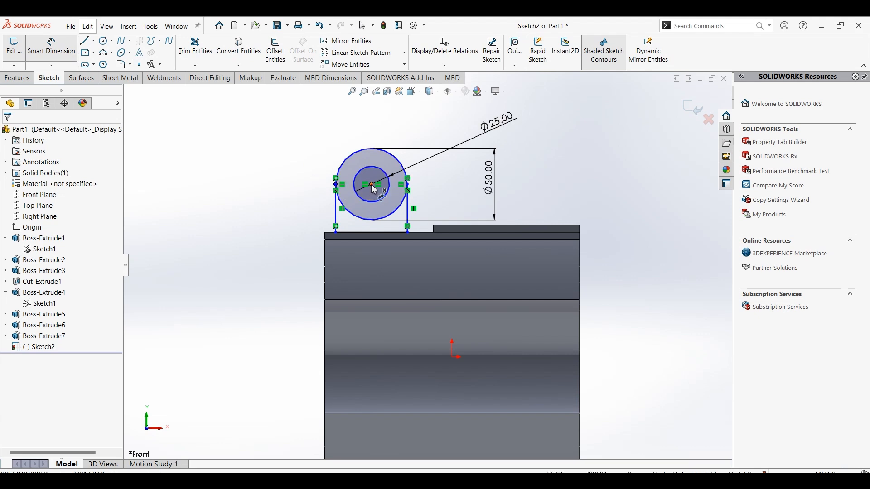
left_click(371, 184)
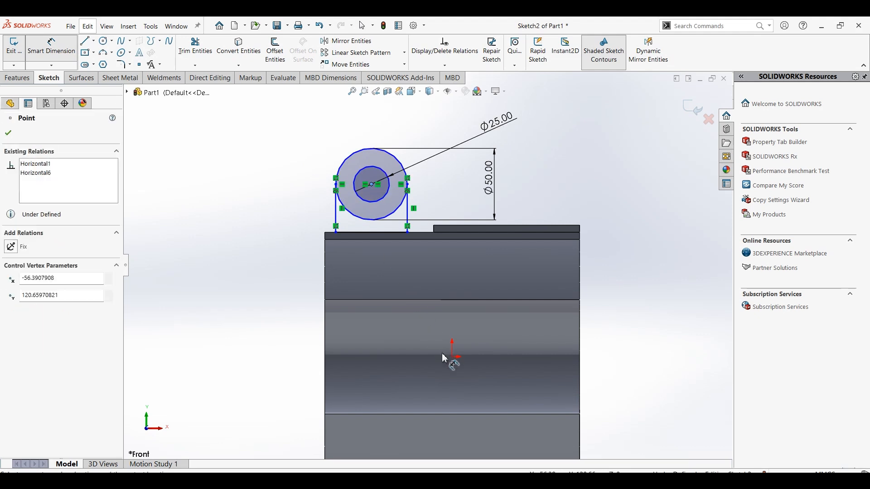
scroll(441, 372, "up", 3)
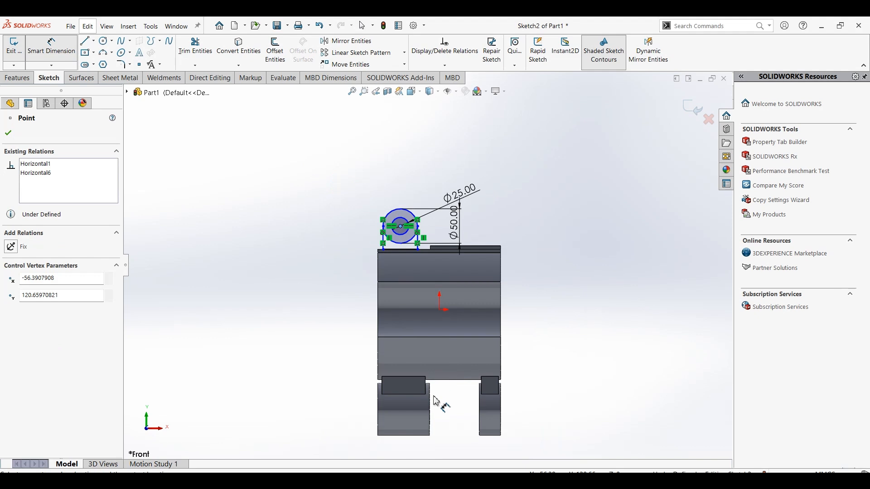
left_click(404, 437)
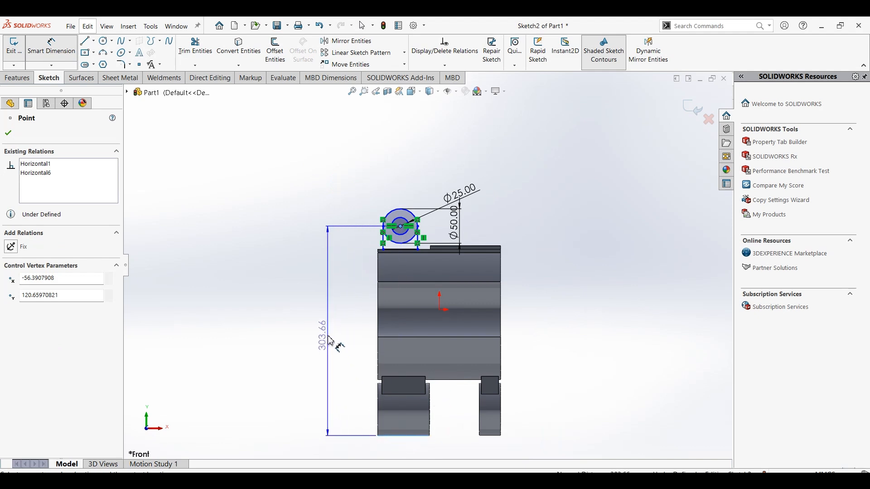
left_click(337, 335)
type("300")
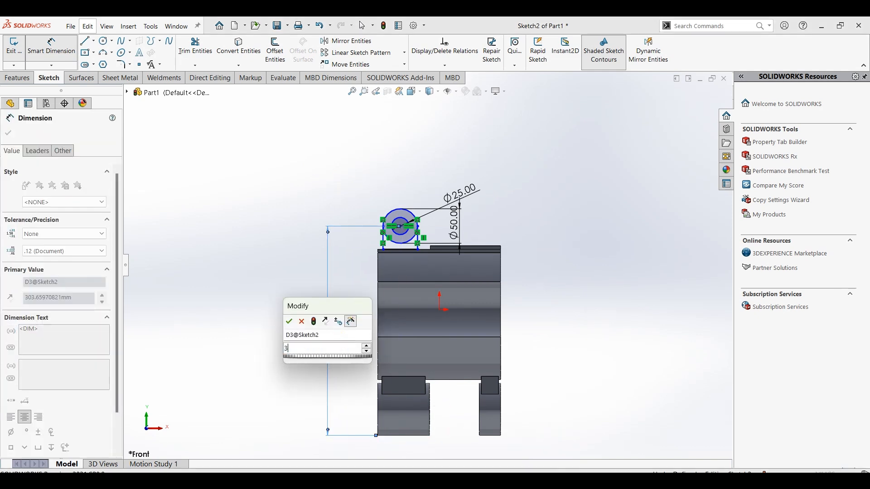
key("Return")
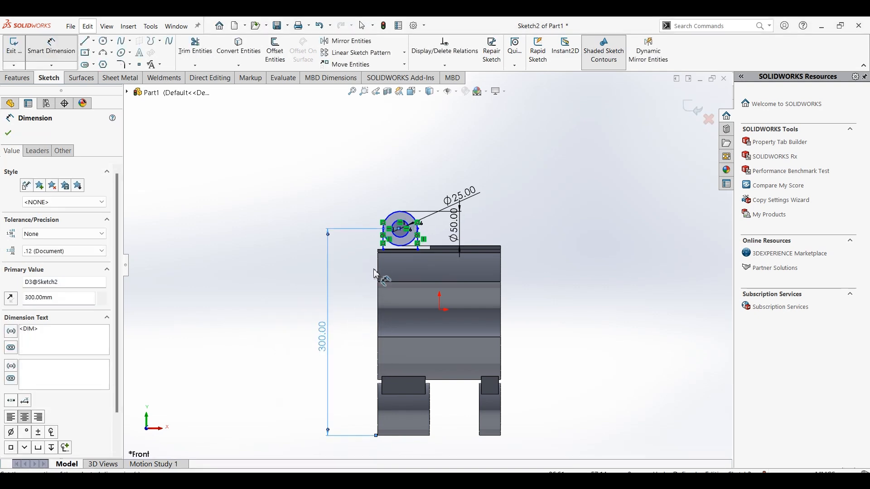
Set the distance between the lug's left vertical line and the body's left end to 7 mm.
scroll(375, 275, "down", 5)
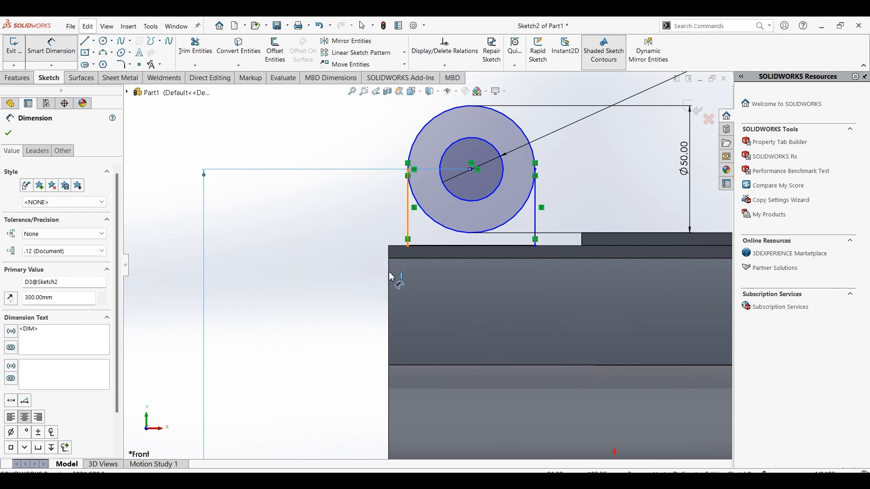
left_click(408, 226)
left_click(389, 276)
left_click(341, 262)
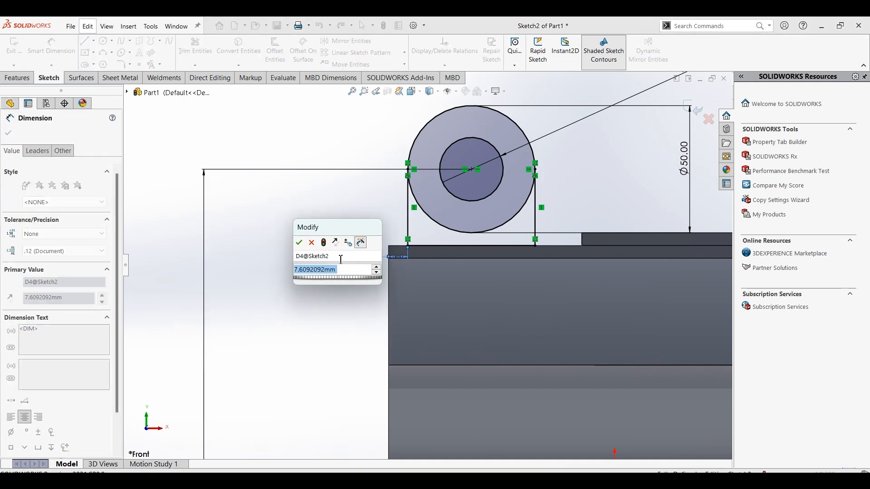
type("7")
key("Return")
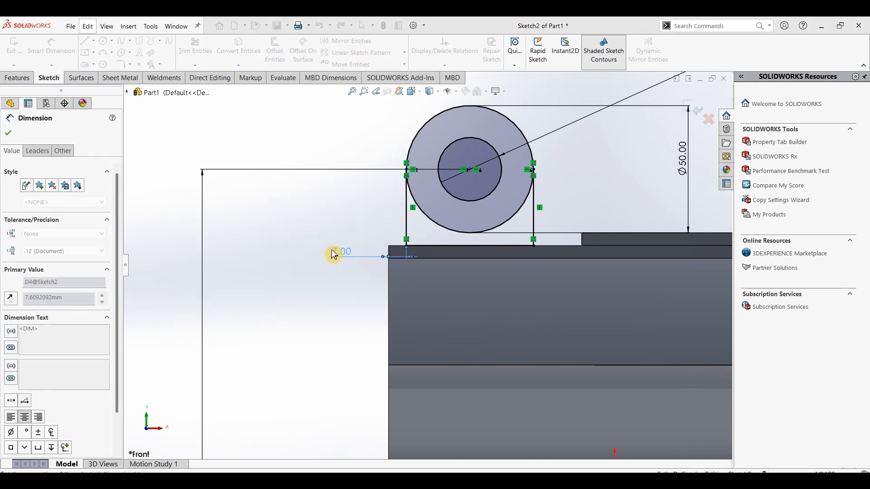
Trim the lower arc of the 50 mm circle between the two vertical lines to leave a rounded lug outline.
left_click(195, 49)
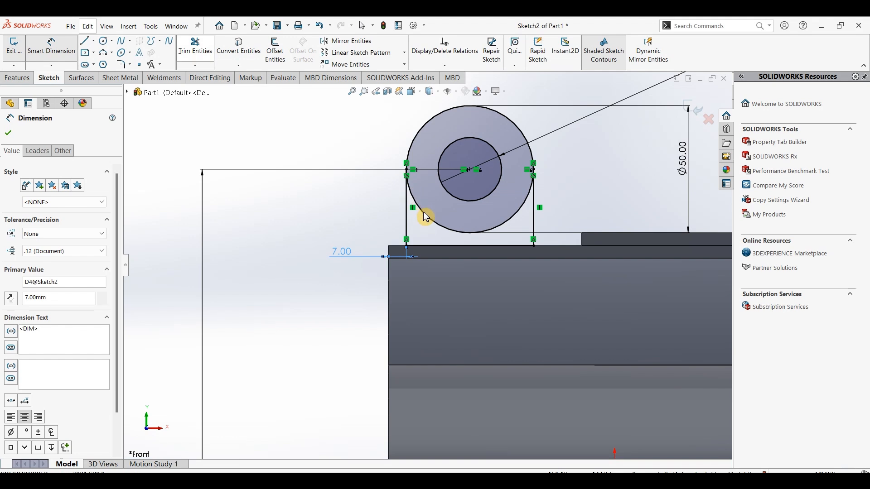
left_click_drag(431, 229, 452, 214)
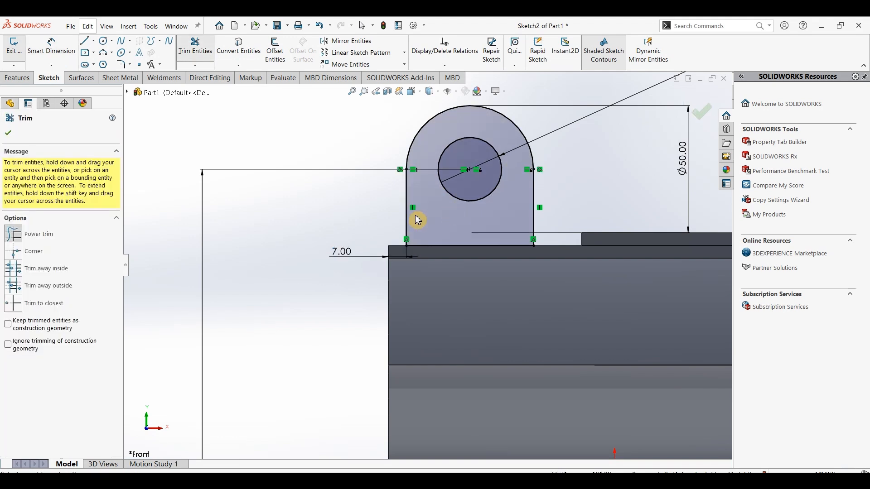
left_click(8, 132)
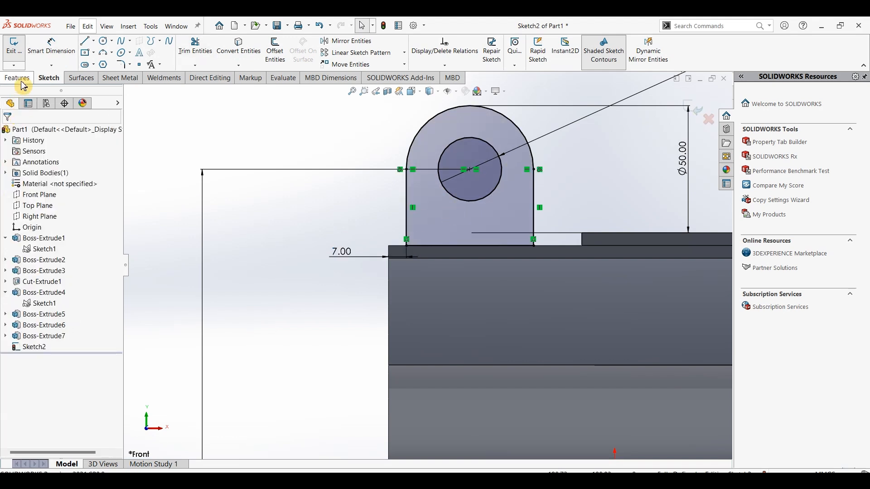
Extrude the upper lug profile 44 mm with a Mid Plane end condition, keeping the 25 mm hole open.
left_click(17, 77)
left_click(28, 63)
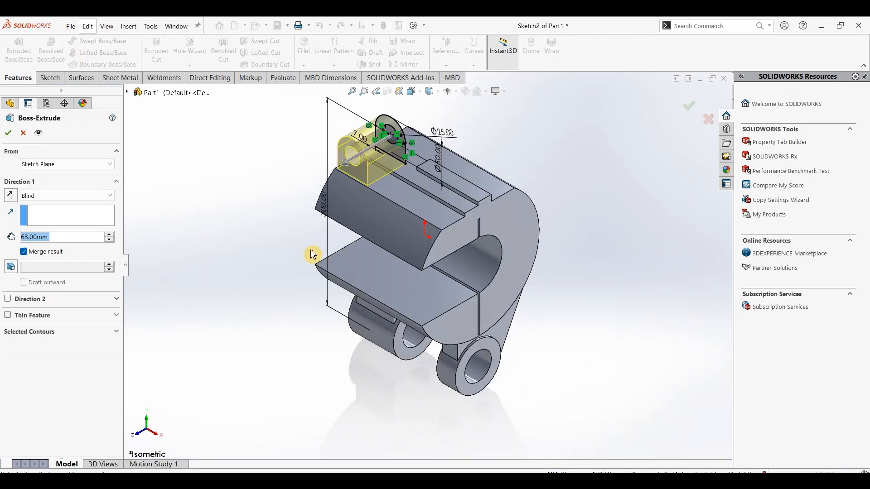
left_click(59, 196)
left_click(44, 252)
double_click(55, 237)
type("44")
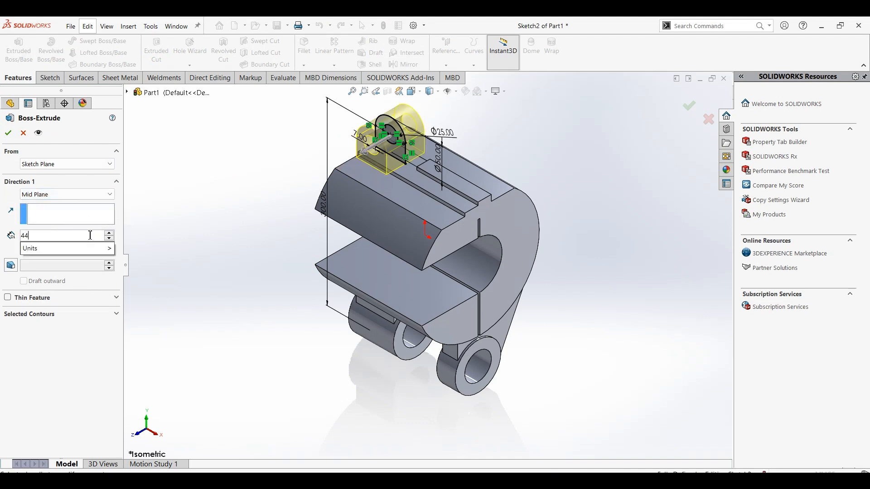
key("Return")
left_click(8, 133)
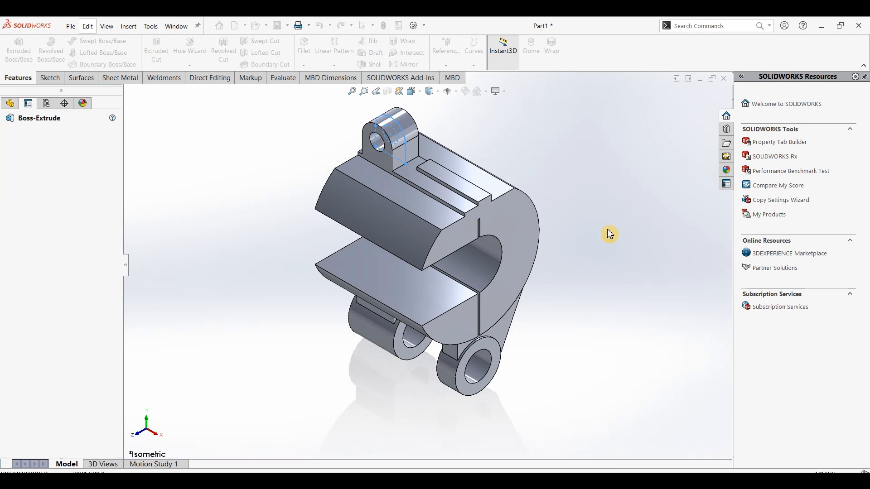
Extrude the half-ring region of the base sketch inside the bore 25 mm, starting at a 14 mm offset from the sketch plane.
middle_click_drag(542, 278, 440, 220)
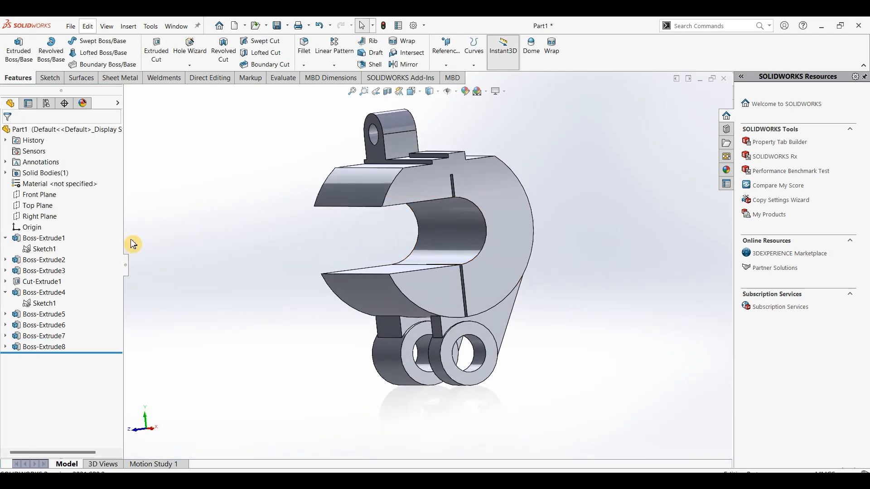
left_click(45, 252)
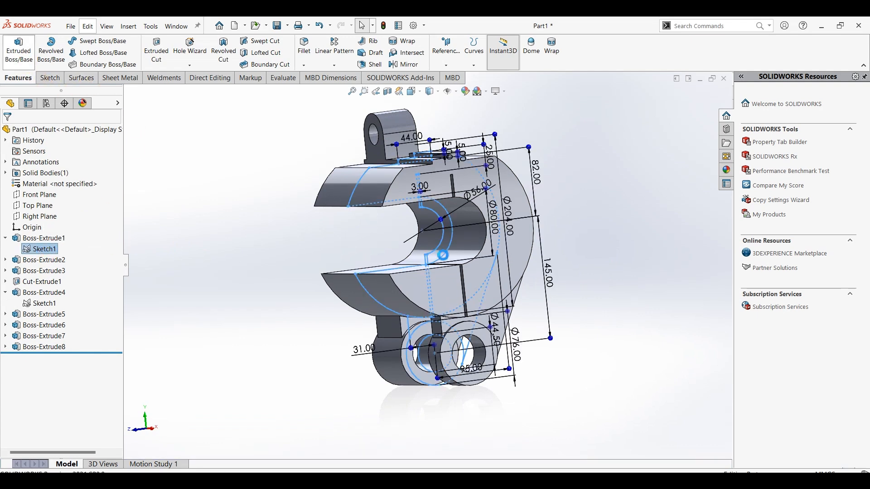
left_click(443, 220)
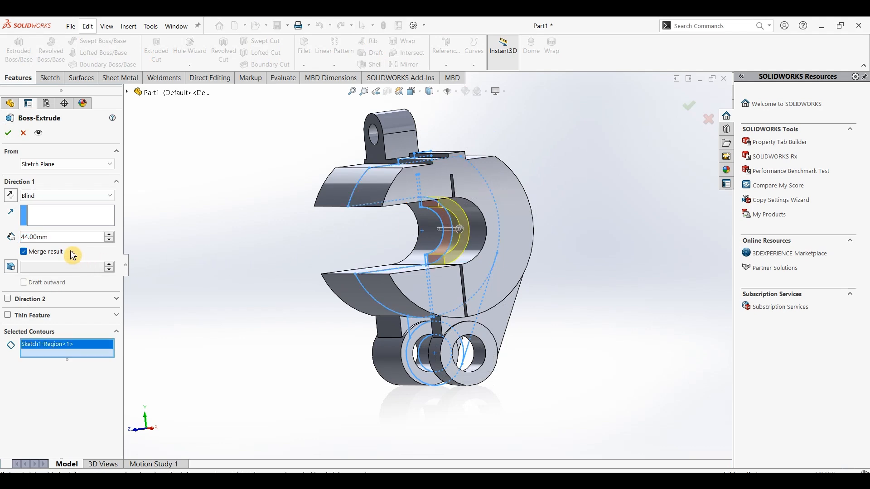
type("25")
key("Return")
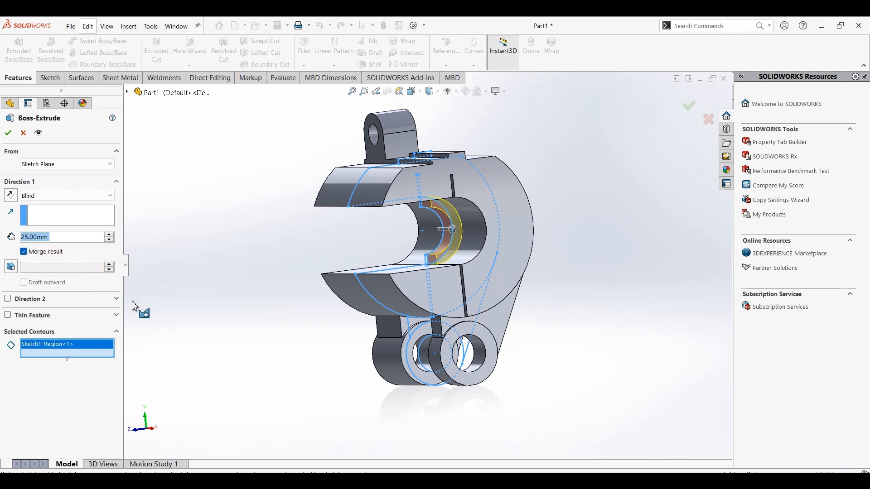
middle_click_drag(191, 312, 209, 318)
left_click(68, 163)
left_click(52, 198)
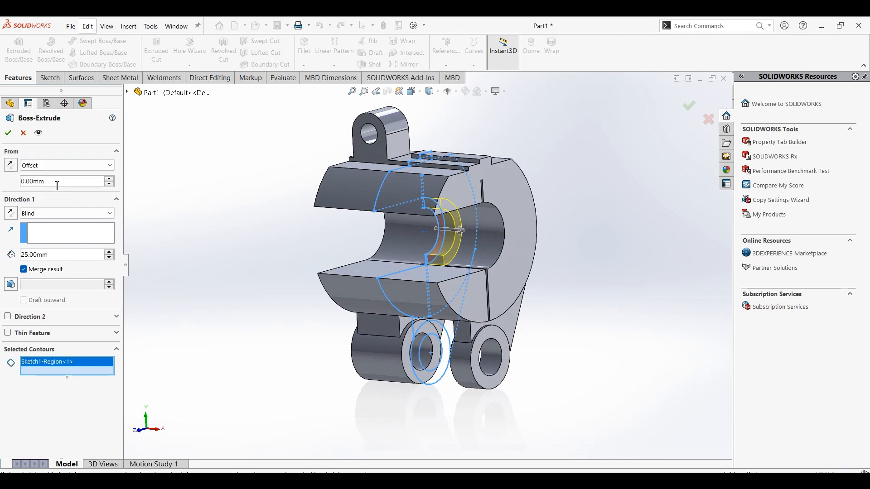
type("14")
key("Return")
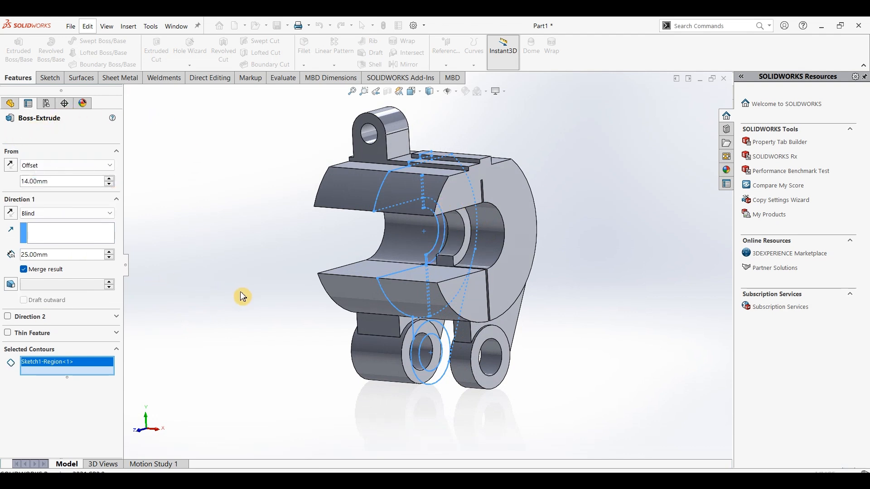
Start a sketch on the body's end face and convert the outer arc and the sloping outer edges down to the lower ring.
middle_click_drag(247, 297, 530, 287)
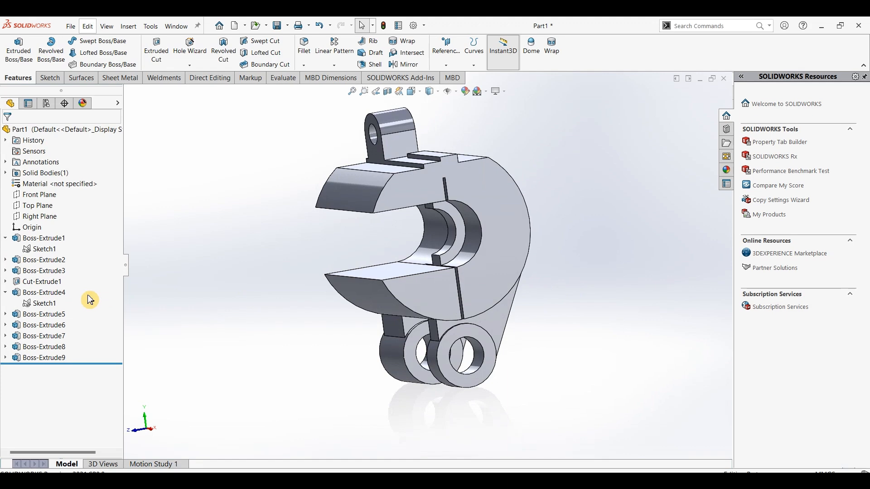
left_click(493, 190)
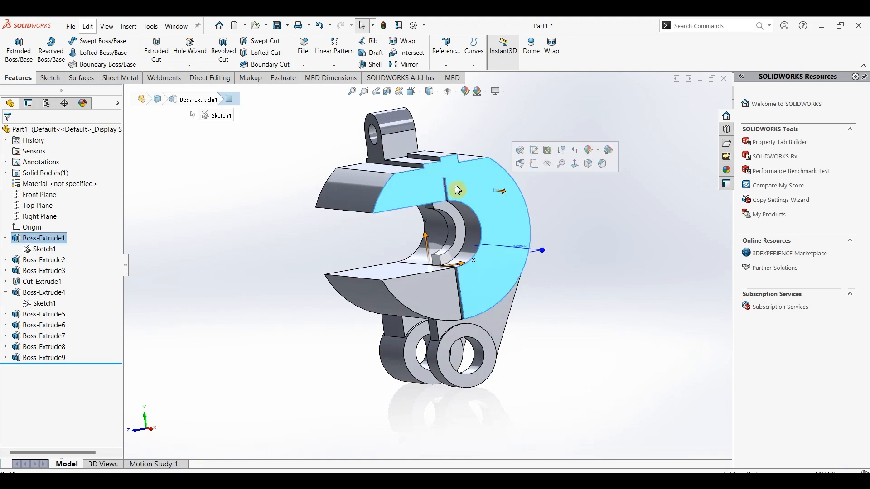
left_click(49, 78)
left_click(26, 64)
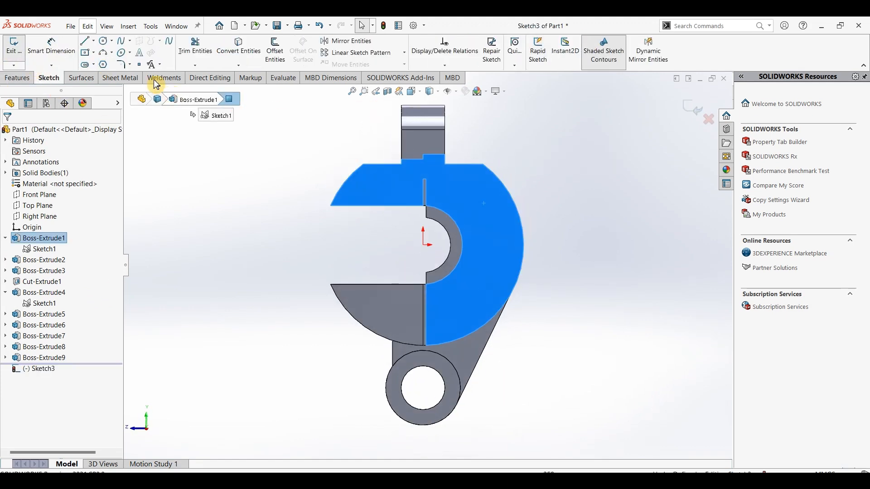
left_click(198, 165)
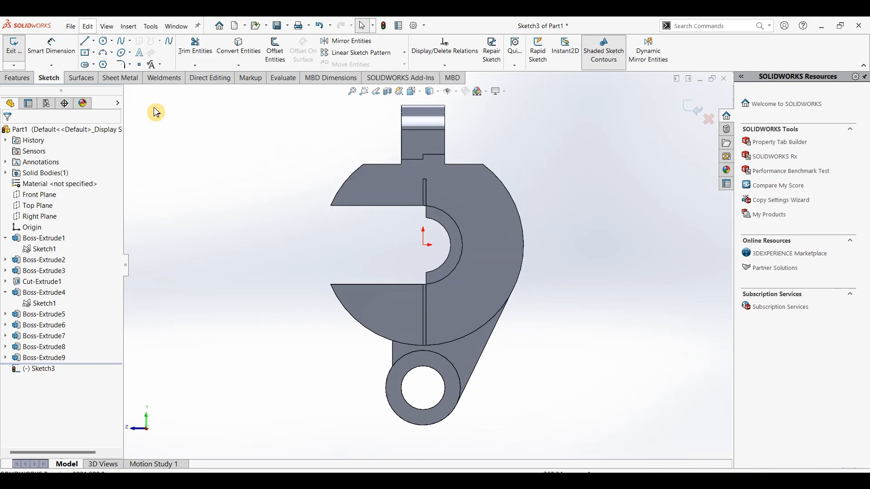
left_click(517, 211)
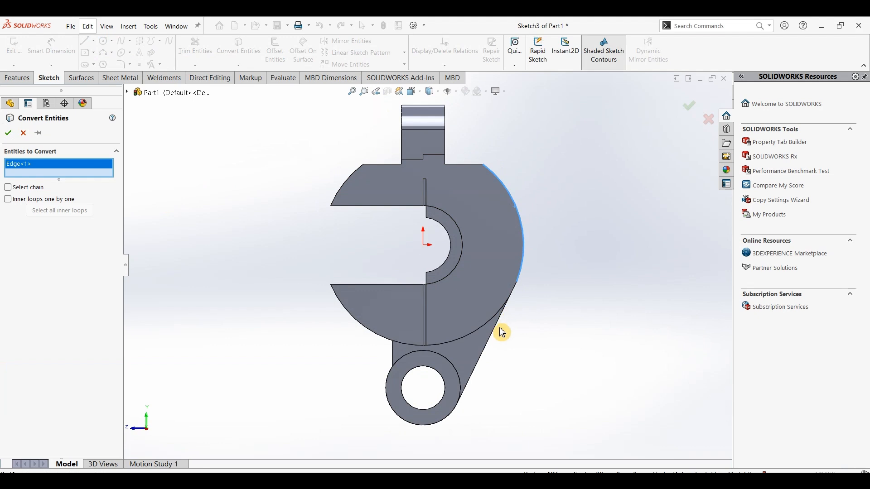
left_click(506, 319)
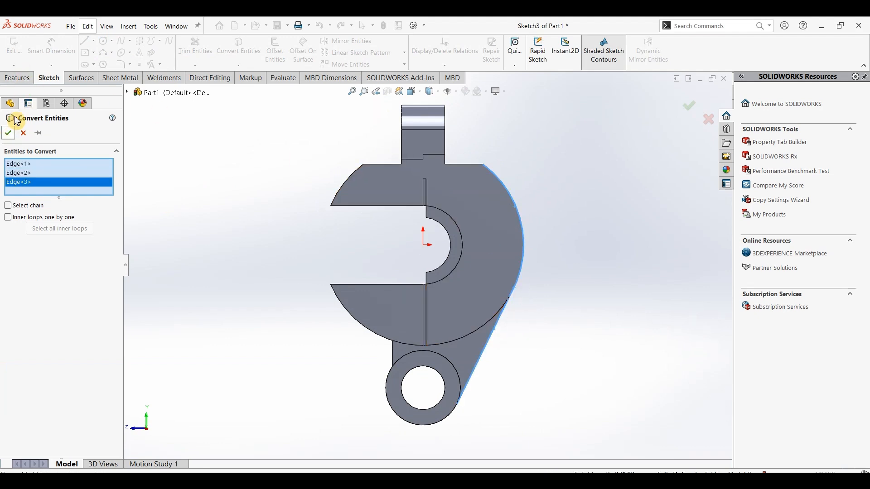
left_click(8, 132)
Finish converting the selected edges and draw a vertical line about 171 mm long across the body's outer arc.
left_click(47, 83)
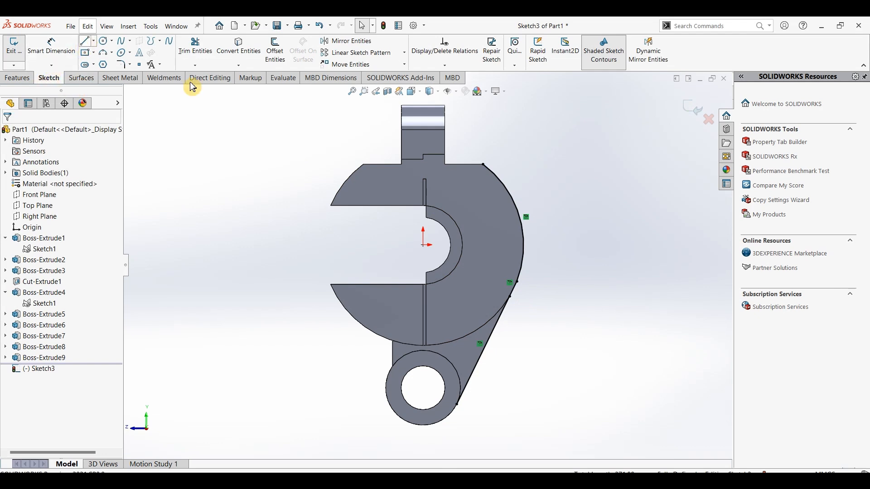
left_click(85, 41)
left_click(510, 172)
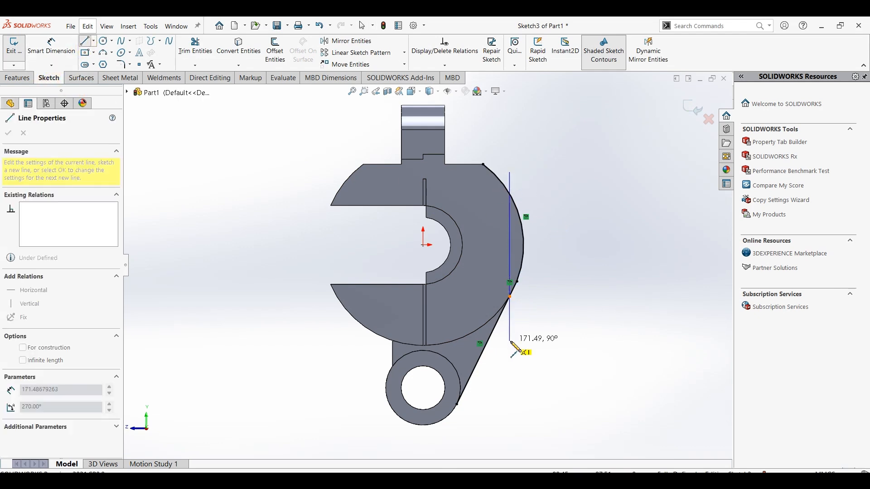
left_click(510, 341)
key("Escape")
key("Escape")
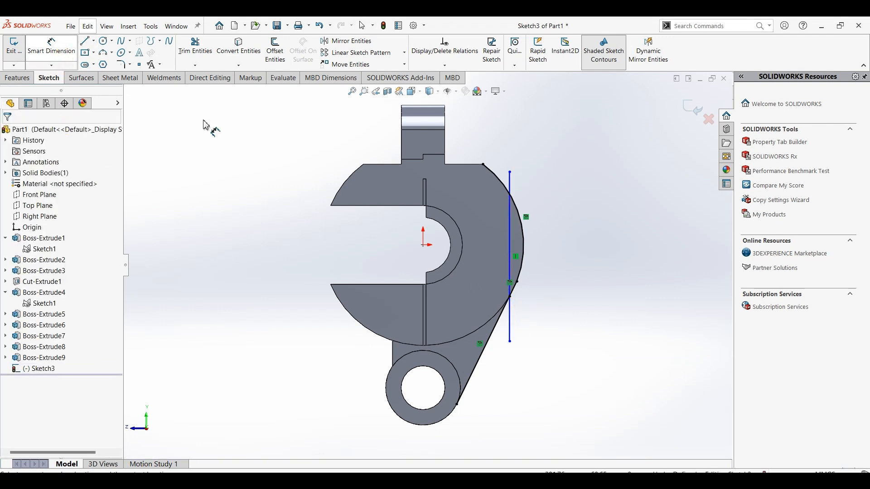
Dimension the vertical line 95 mm from the origin.
left_click(52, 48)
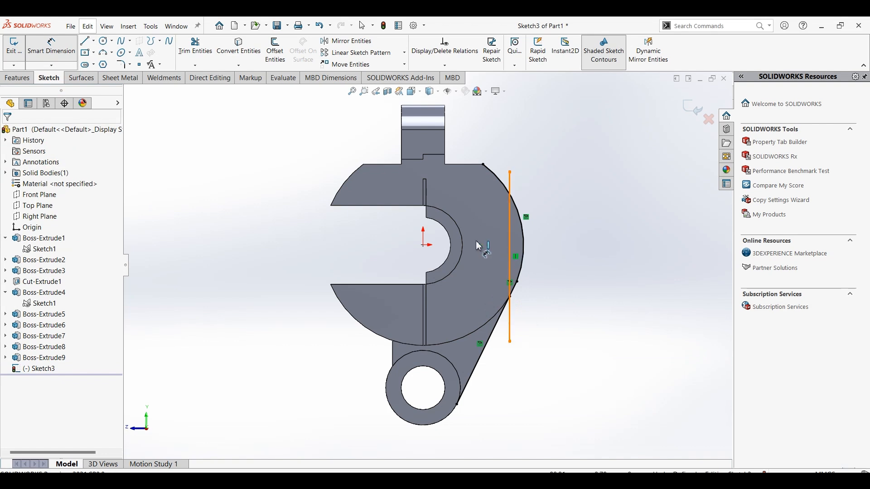
left_click(487, 248)
left_click(422, 245)
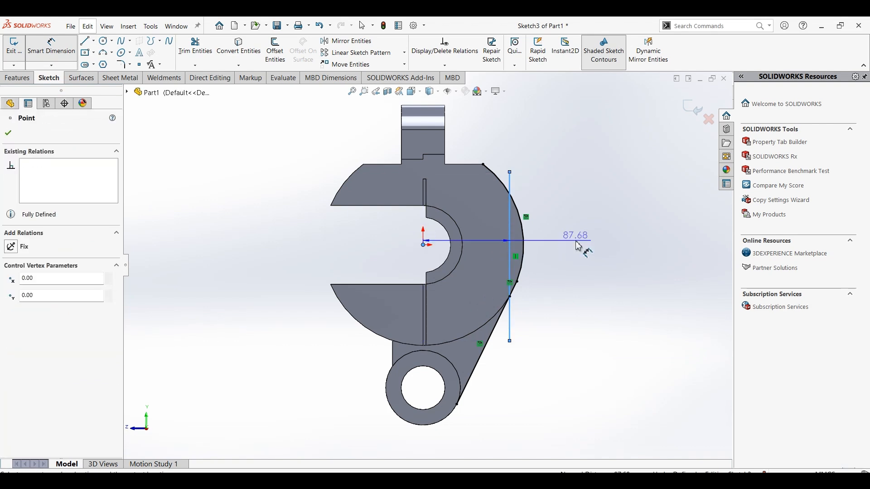
left_click(579, 246)
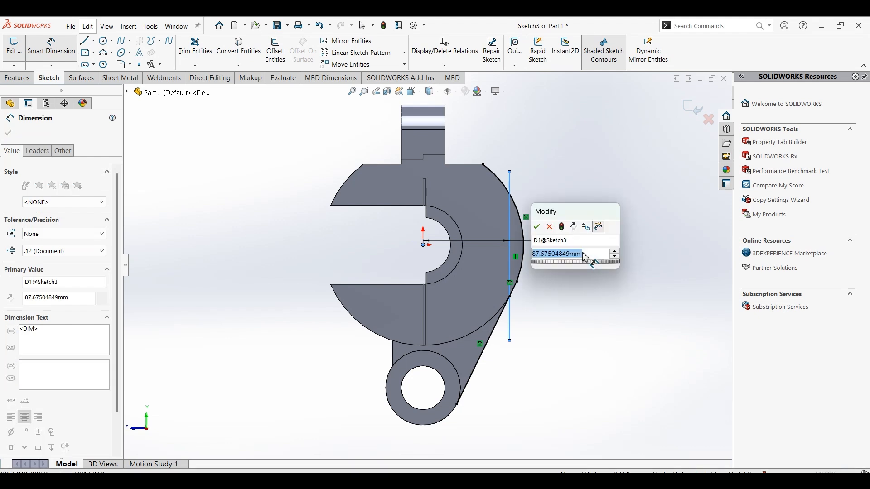
type("95")
key("Return")
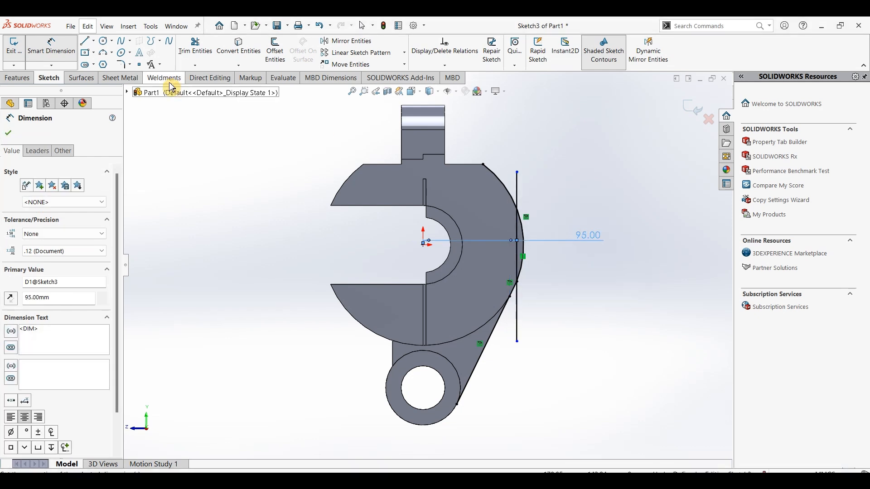
Set up an Extruded Cut of the sliver region between the vertical line and the outer arc with a 41 mm blind depth.
left_click(18, 79)
left_click(155, 51)
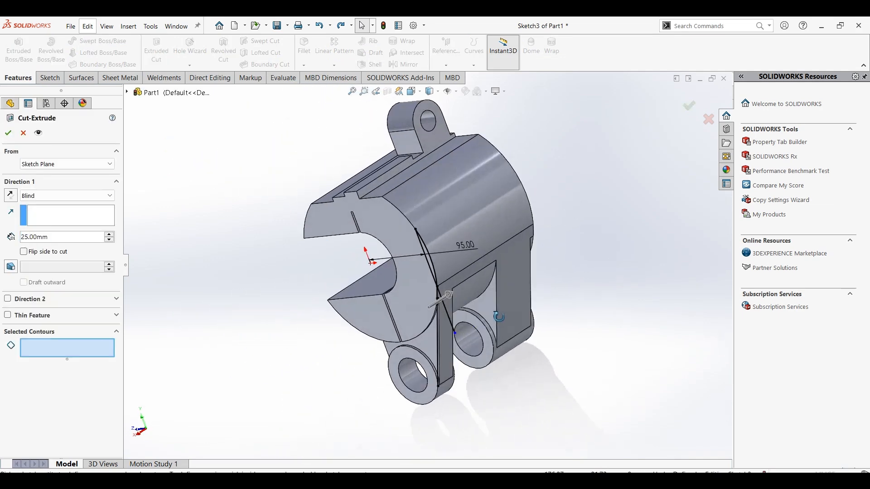
scroll(462, 267, "down", 5)
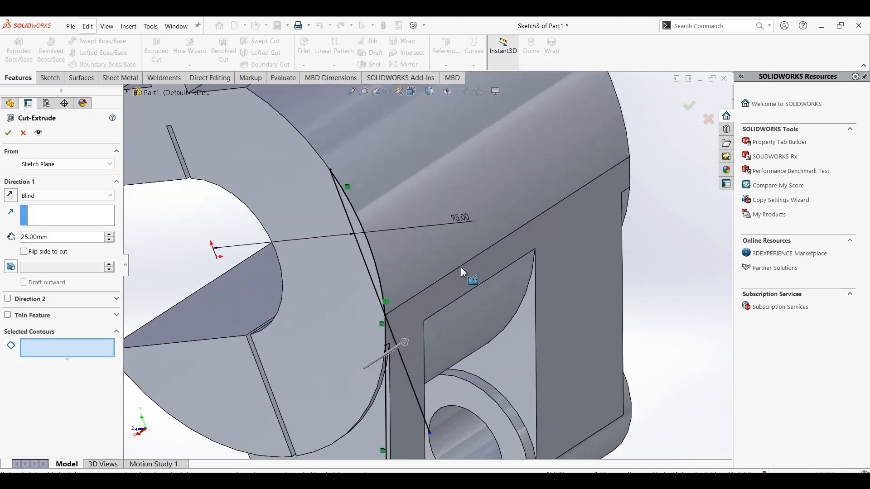
left_click(373, 268)
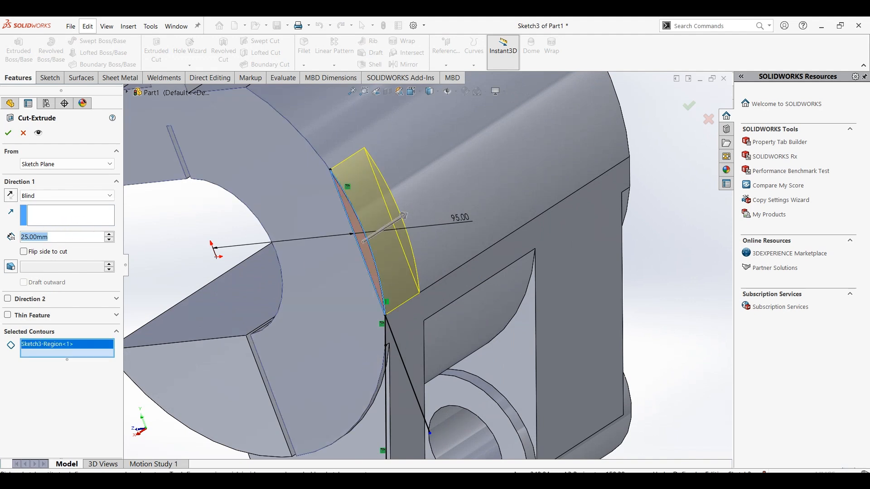
type("41")
key("Return")
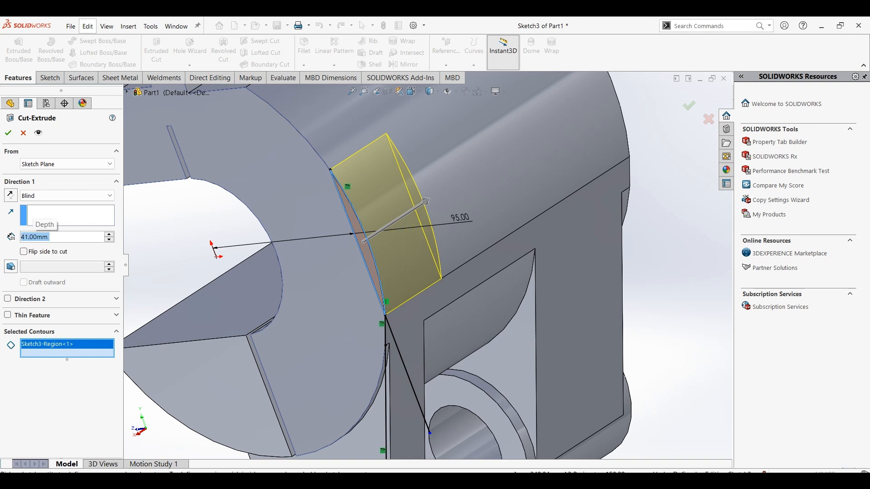
Start the cut at a 102 mm offset from the sketch plane, reverse the offset direction into the body and complete it.
left_click(64, 164)
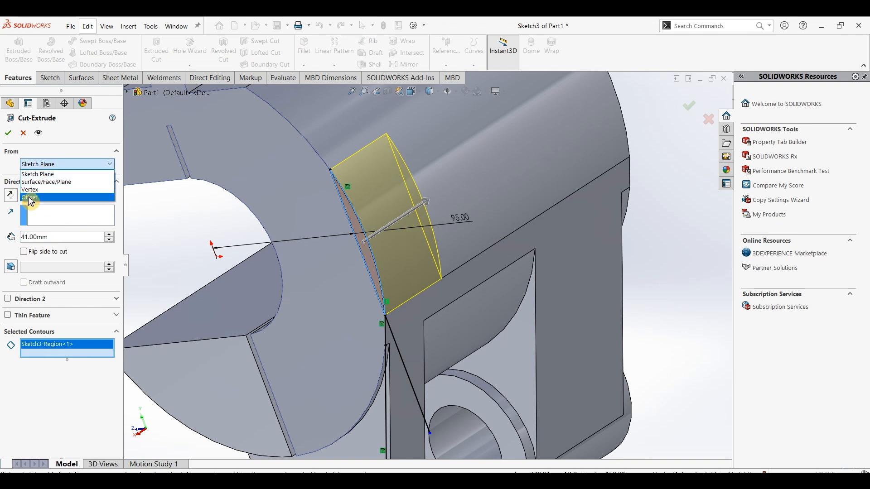
left_click(50, 197)
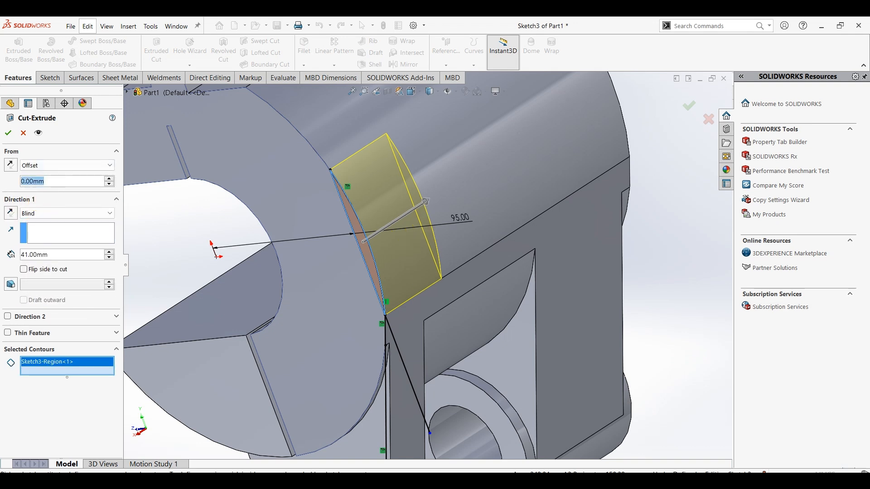
type("102")
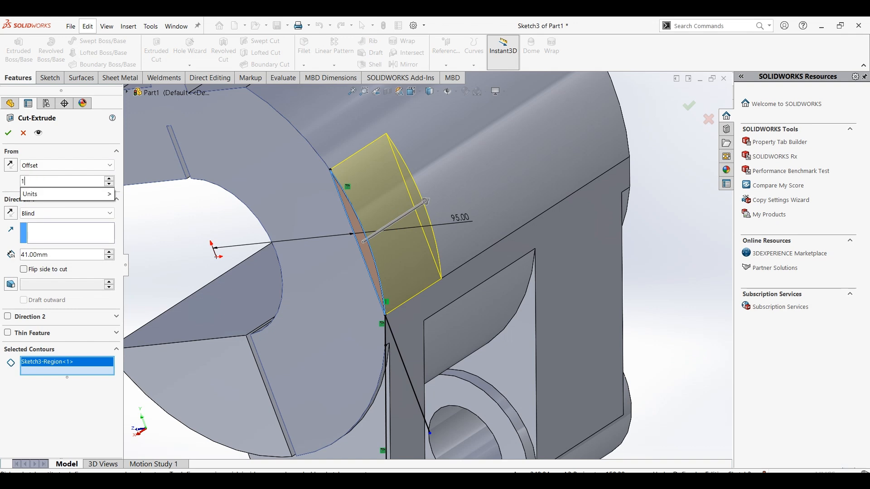
key("Return")
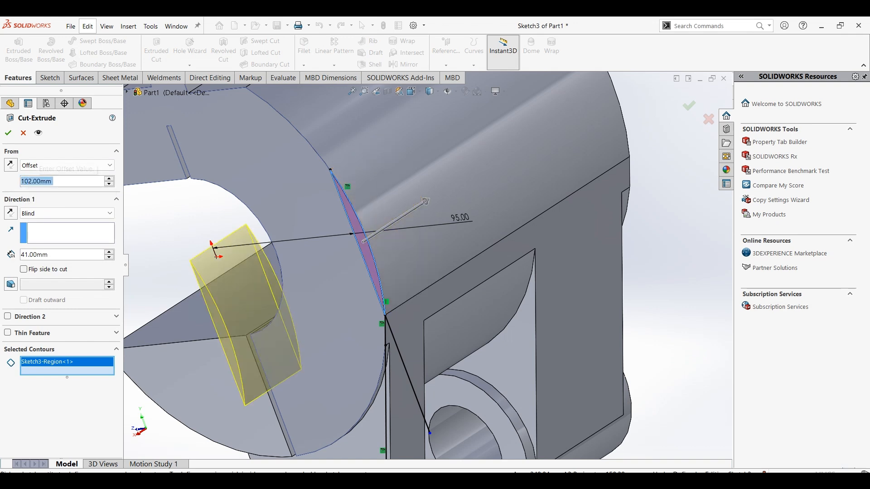
left_click(12, 166)
scroll(300, 218, "up", 5)
left_click(10, 134)
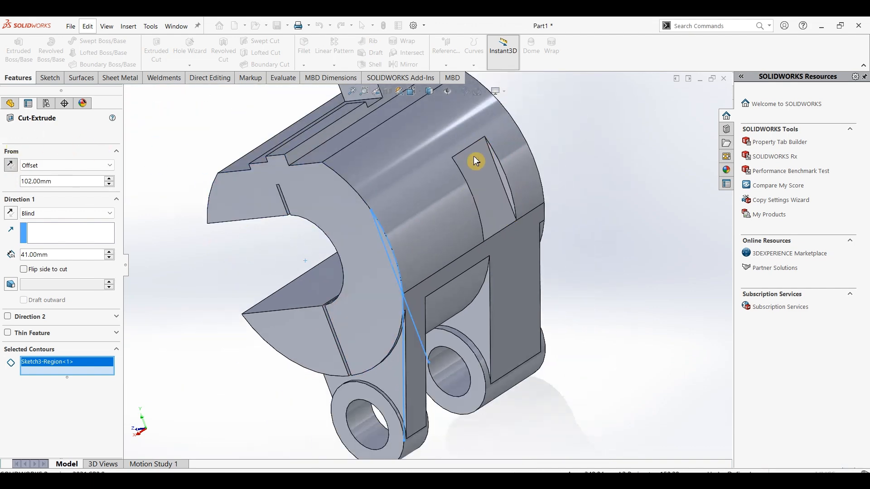
Start a sketch on the body's end face and draw two circles above the bore, about 25 mm and 17 mm in diameter, either side of the slit.
middle_click_drag(576, 260, 613, 251)
key("ctrl+7")
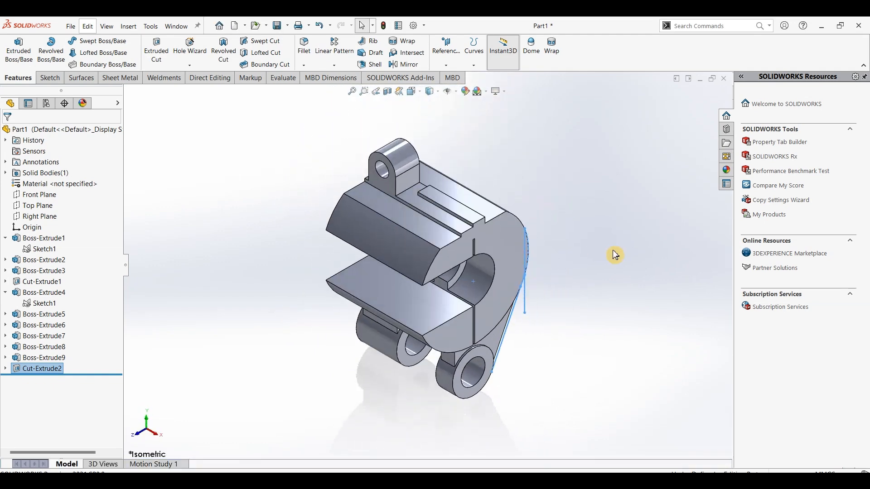
left_click(496, 240)
left_click(45, 79)
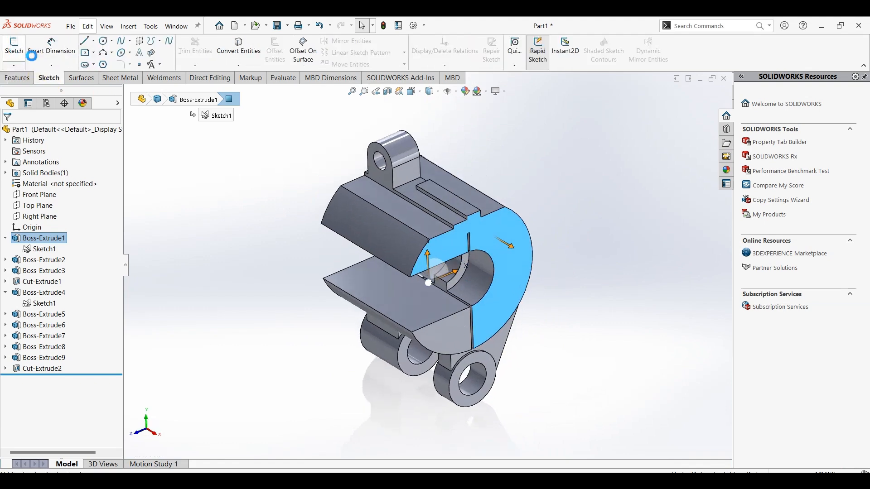
left_click(14, 48)
left_click(103, 43)
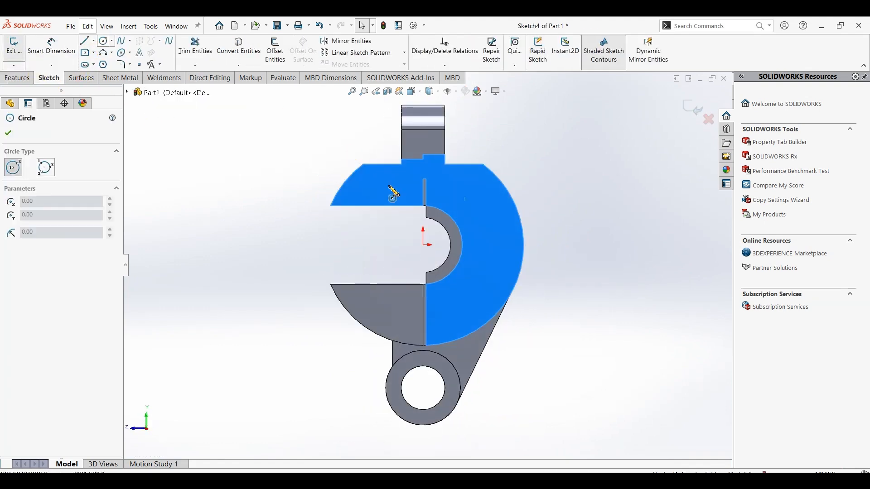
left_click(384, 185)
left_click(396, 180)
left_click(475, 209)
left_click(484, 207)
Set the larger circle's diameter to 20 mm and the smaller circle's diameter to 14 mm.
left_click(52, 50)
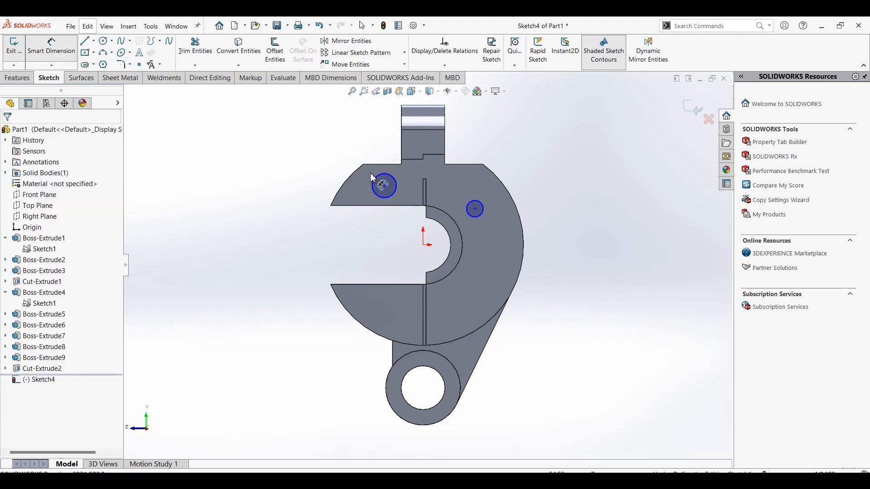
left_click(373, 181)
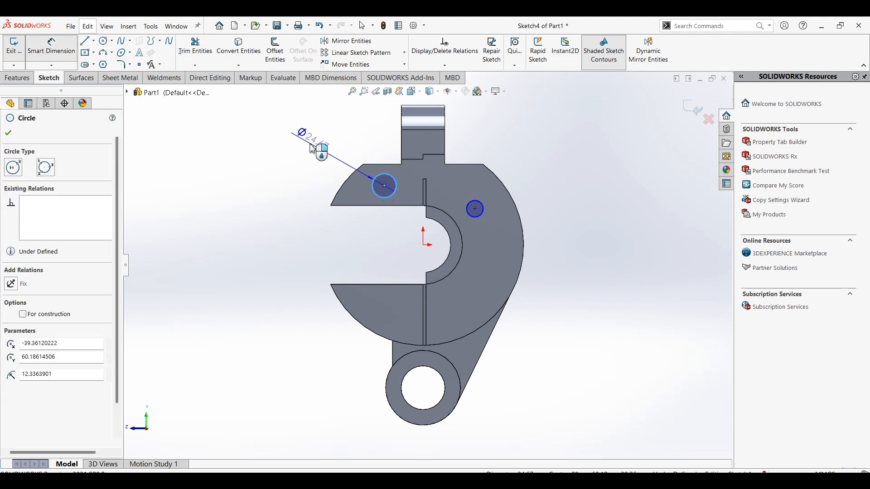
left_click(301, 138)
type("20")
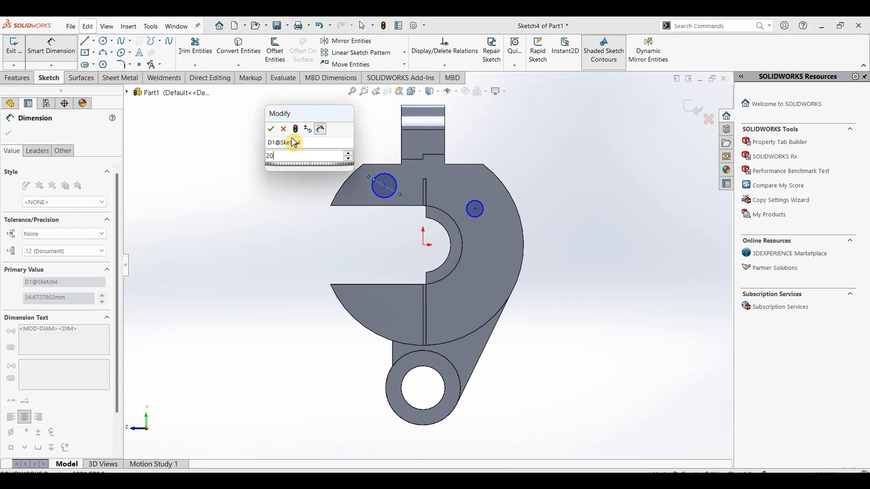
key("Return")
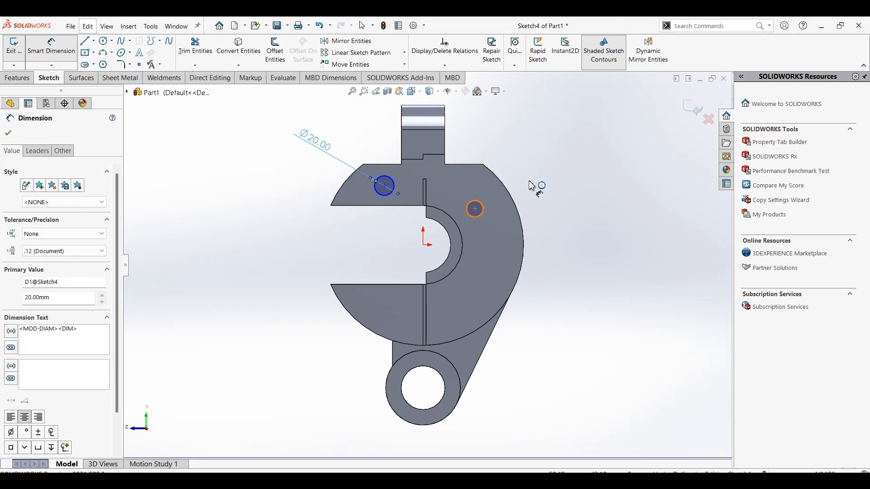
left_click(482, 204)
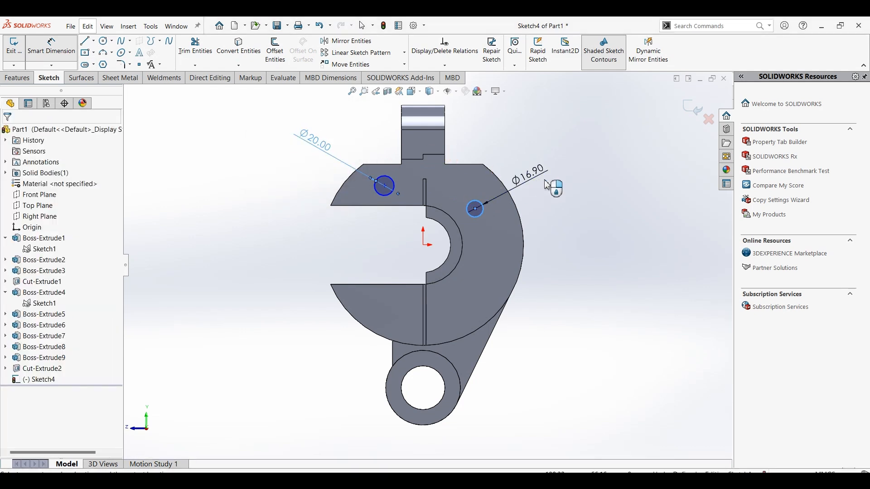
left_click(546, 184)
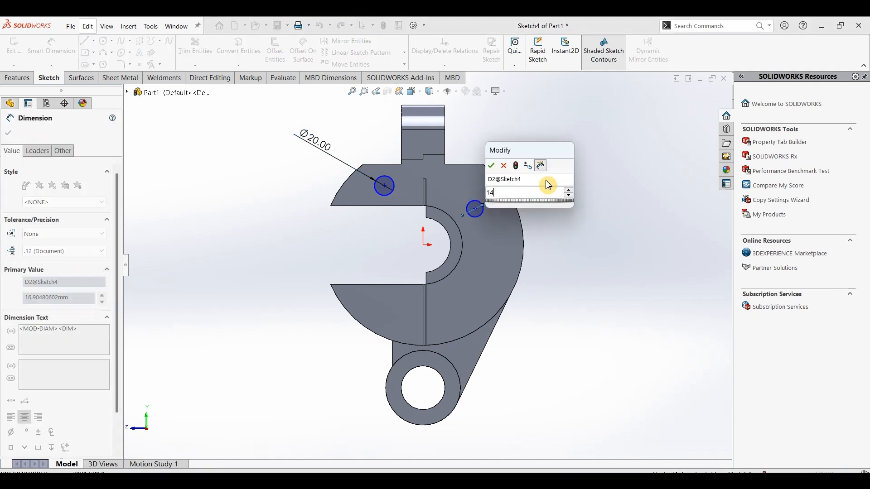
key("Return")
key("Escape")
Reposition the 14 mm circle slightly and dimension its centre 56 mm from the origin with an aligned dimension.
left_click_drag(475, 209, 470, 202)
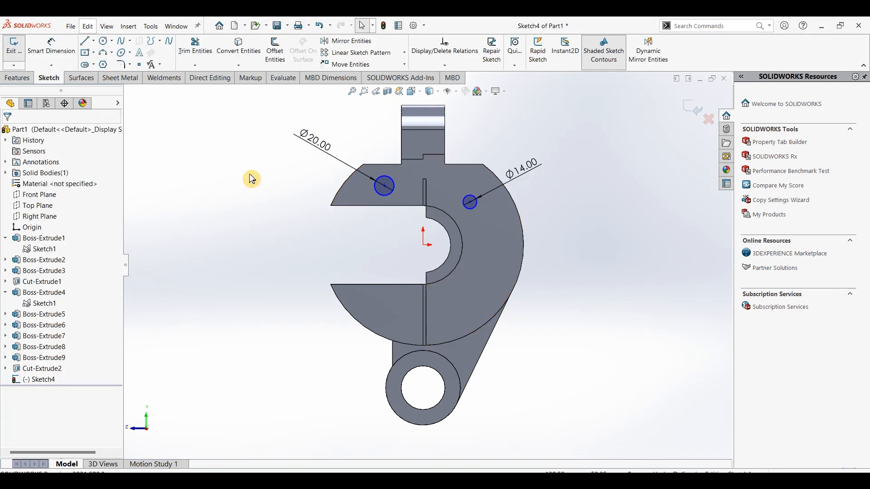
left_click(60, 56)
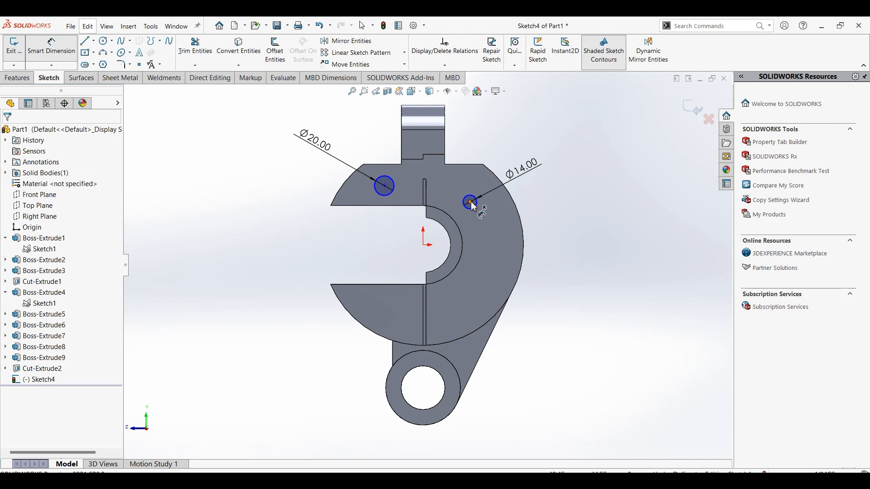
left_click(424, 245)
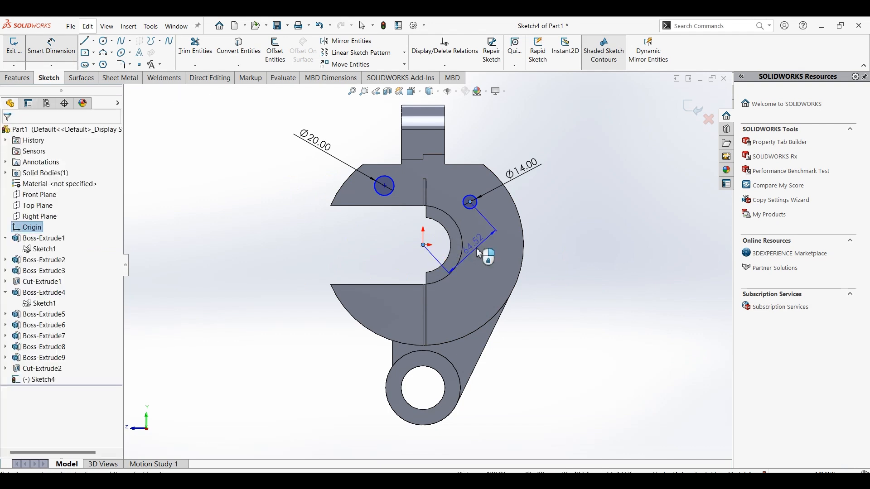
left_click(479, 254)
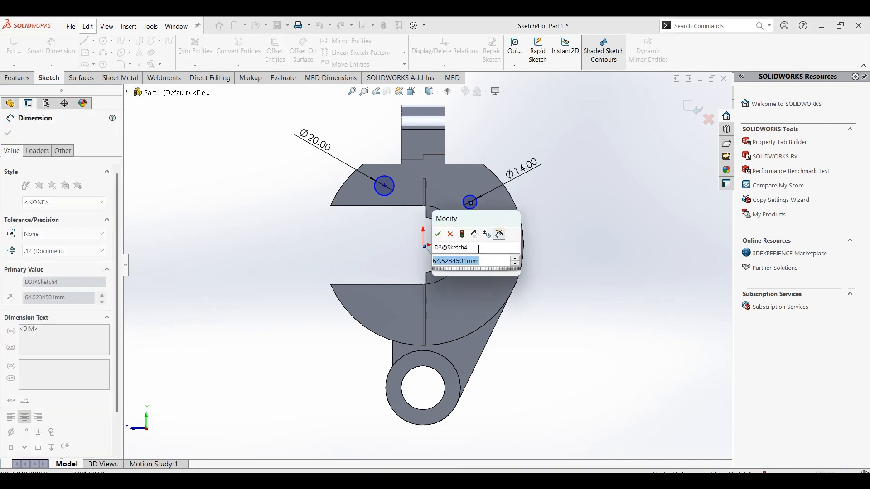
type("56")
key("Return")
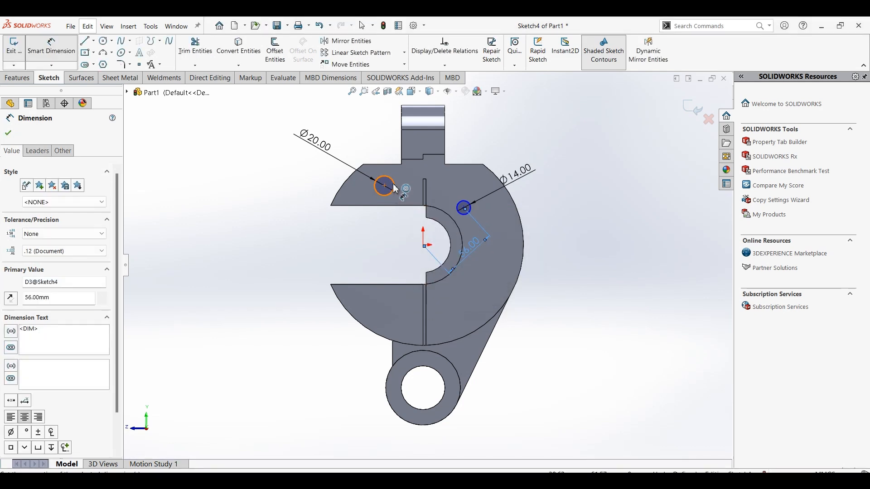
Dimension the 20 mm circle's centre 19 mm horizontally from the origin.
left_click(427, 248)
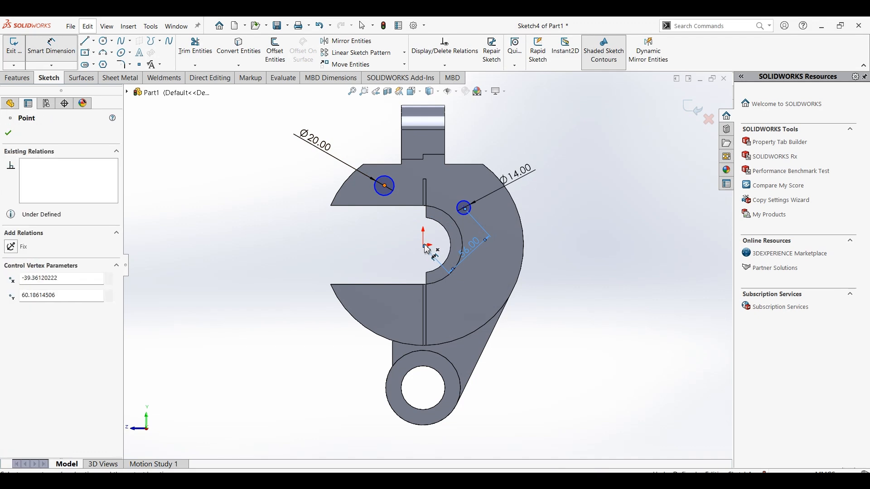
left_click(426, 248)
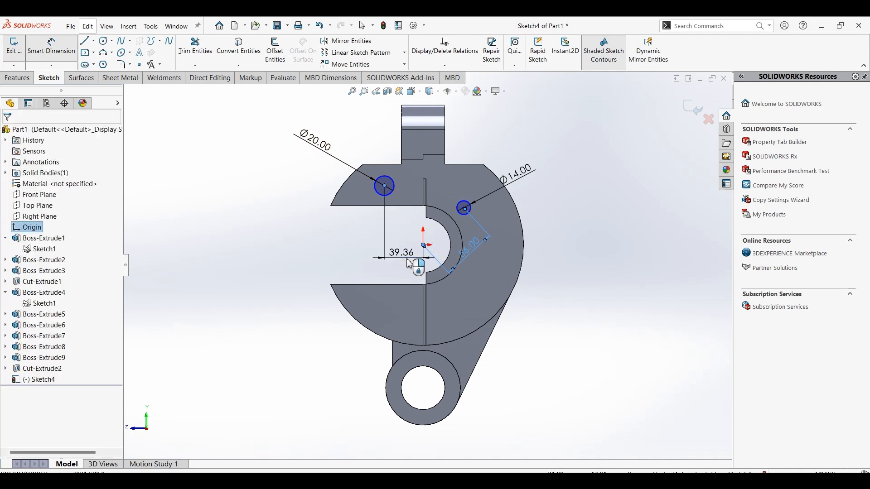
left_click(409, 265)
type("19")
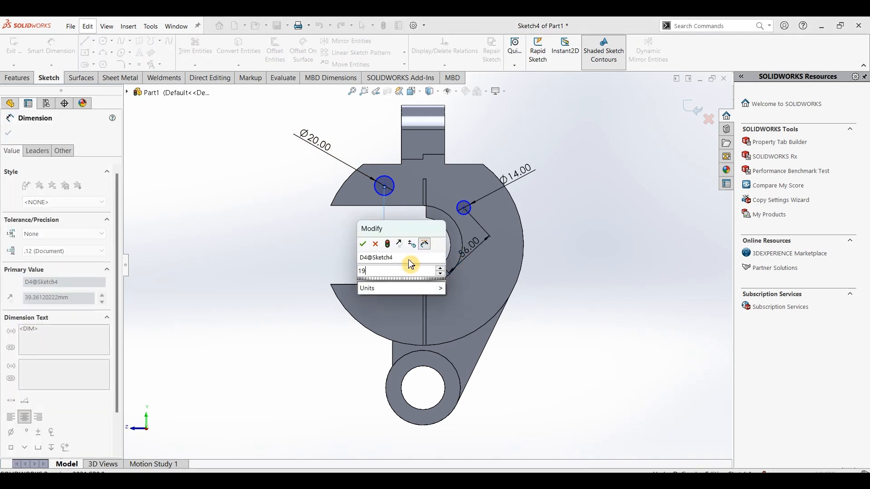
key("Return")
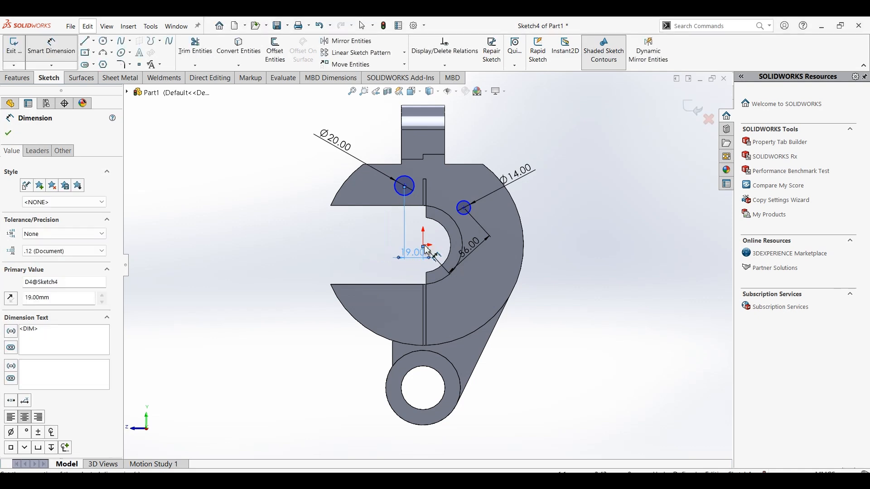
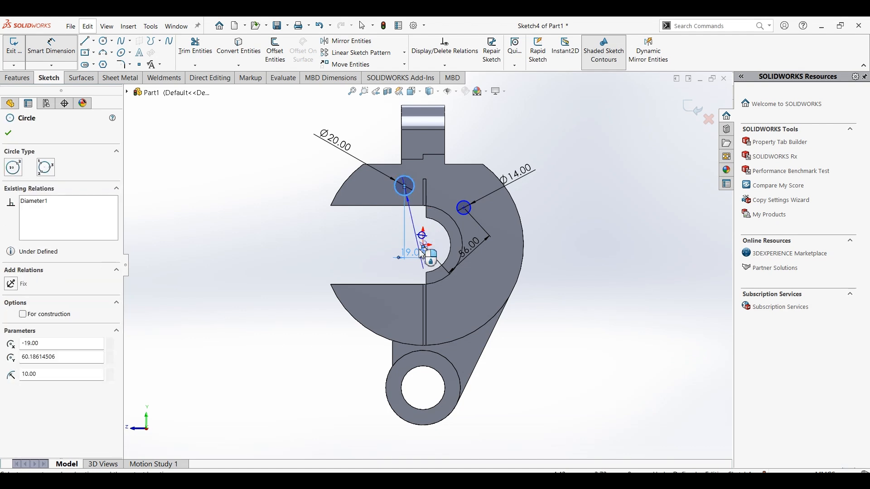
Dimension the 20 mm circle's centre vertically from the origin, entering 126/2 for a 63 mm distance.
scroll(425, 252, "down", 6)
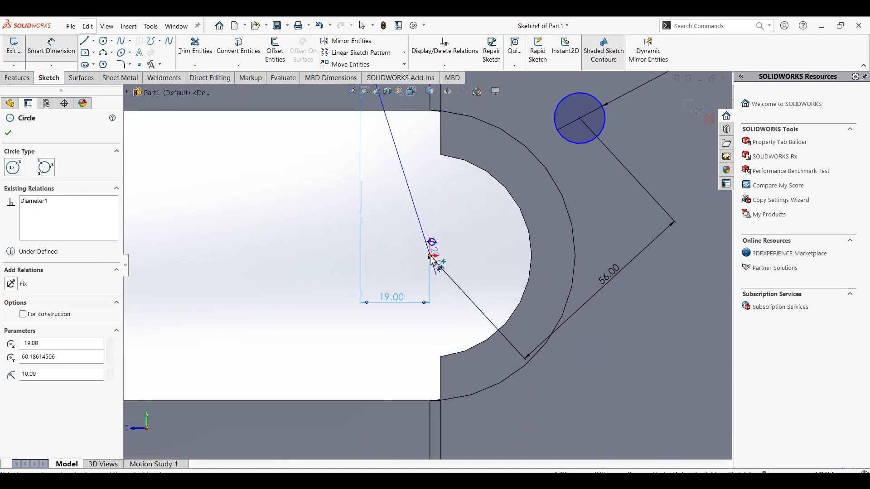
left_click(430, 257)
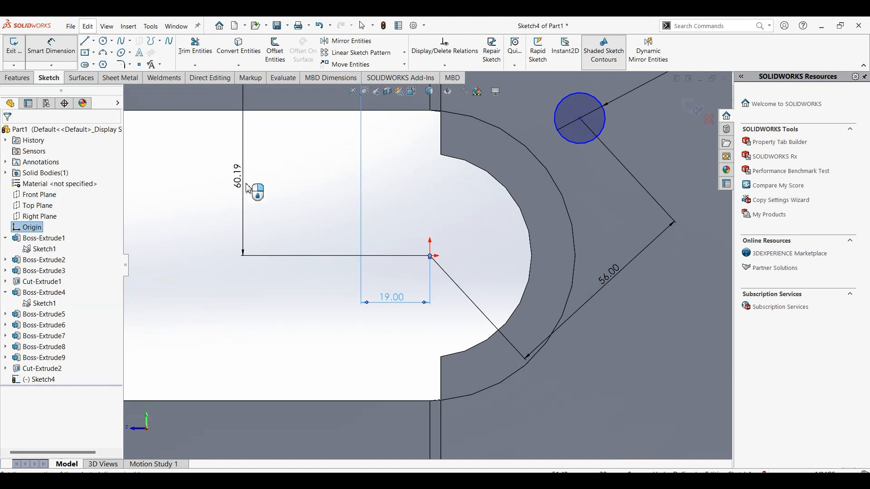
left_click(249, 189)
type("126/2")
key("Return")
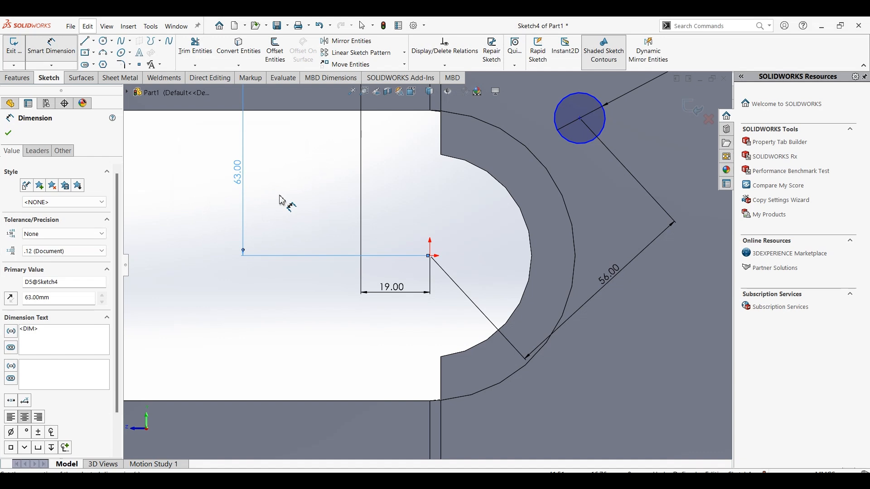
scroll(282, 200, "up", 5)
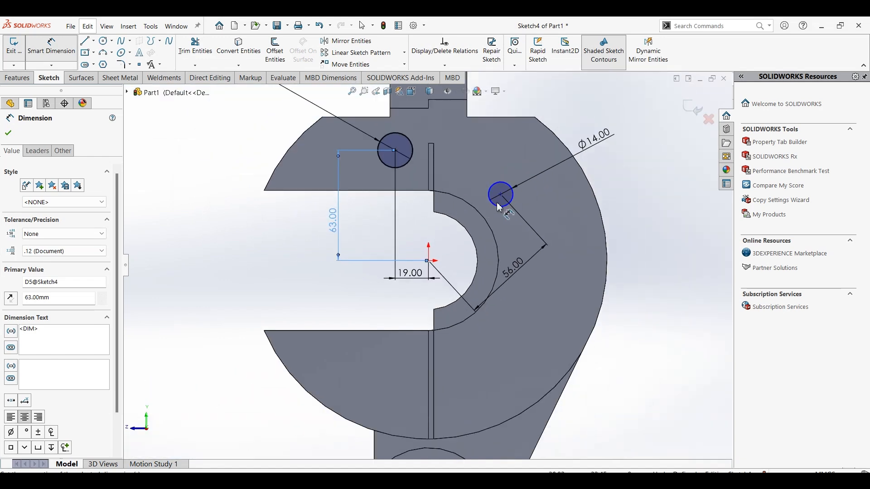
scroll(502, 202, "down", 1)
key("Escape")
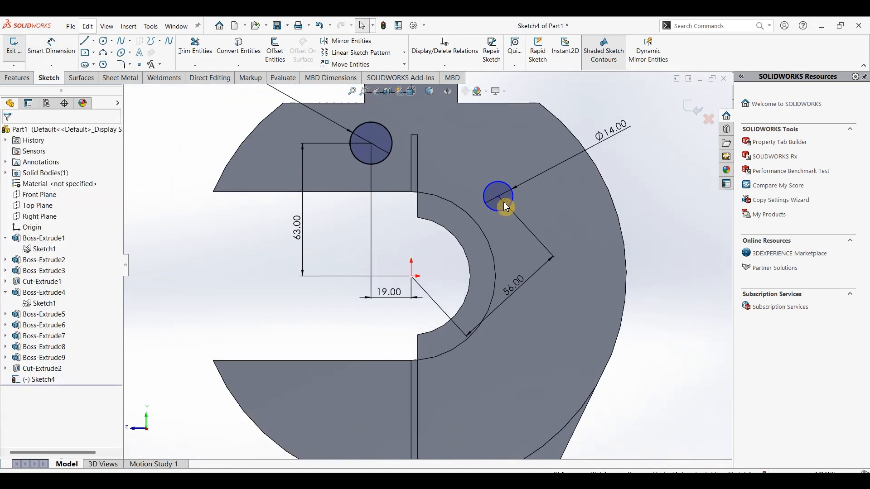
left_click(421, 199)
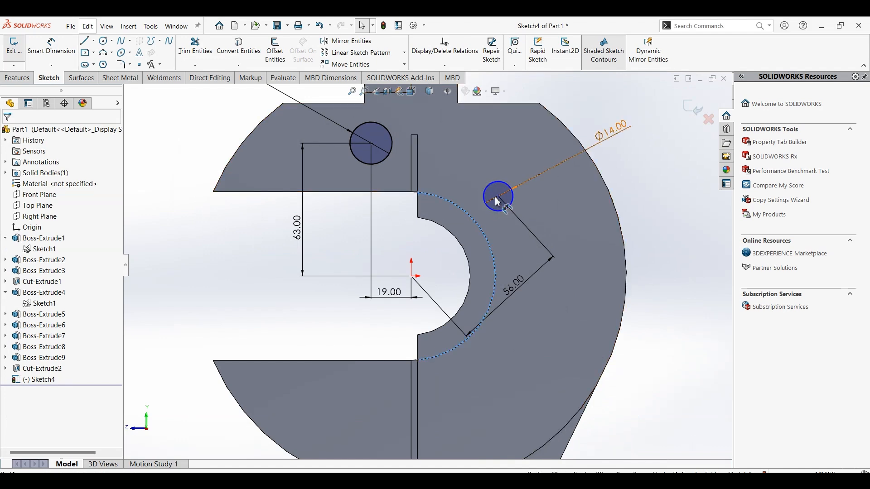
left_click(498, 196, "ctrl")
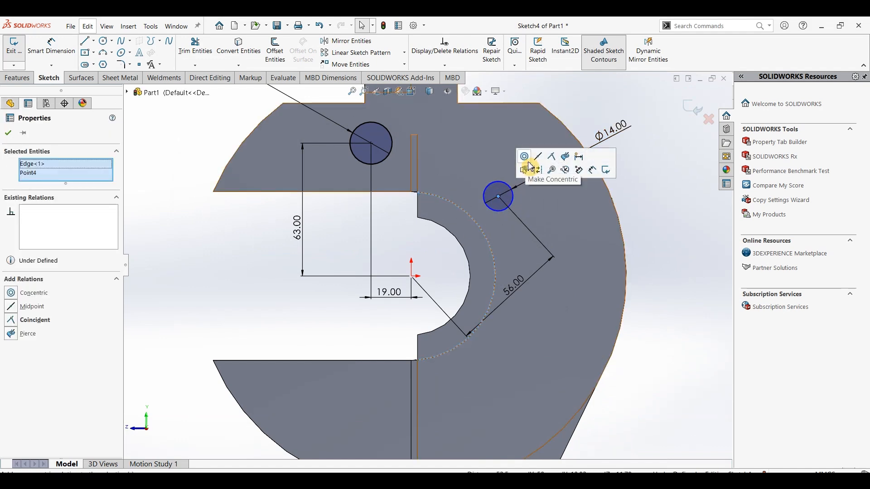
key("Escape")
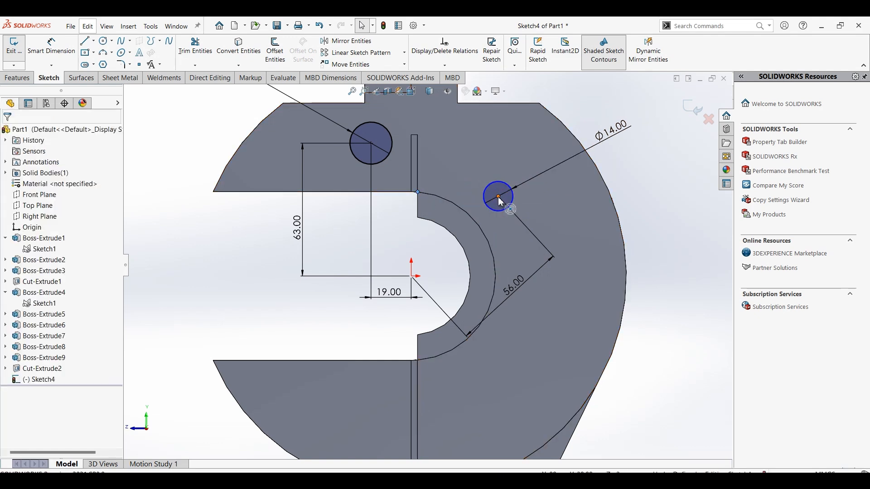
Make the 14 mm circle's centre horizontal with the vertex at the upper end of the bore's outer arc.
left_click(498, 196, "ctrl")
left_click(524, 159)
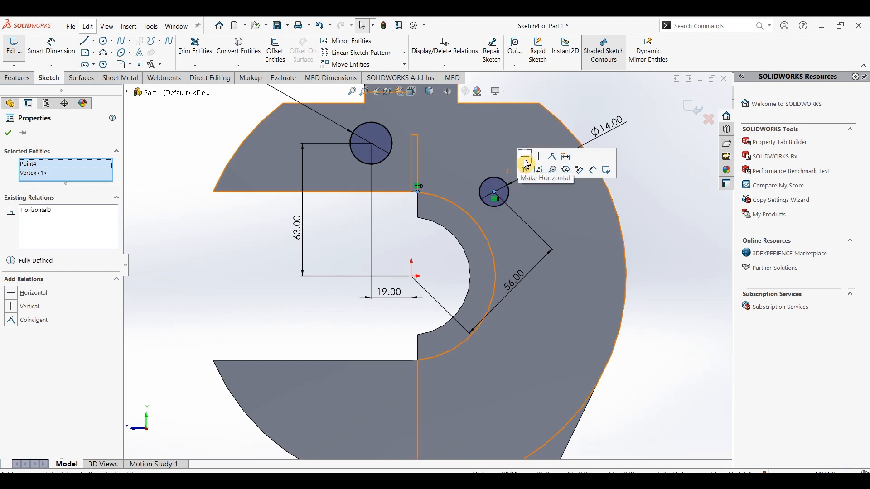
Sketch a horizontal centerline about 108 mm long from the origin out through the body's open side.
scroll(671, 295, "up", 2)
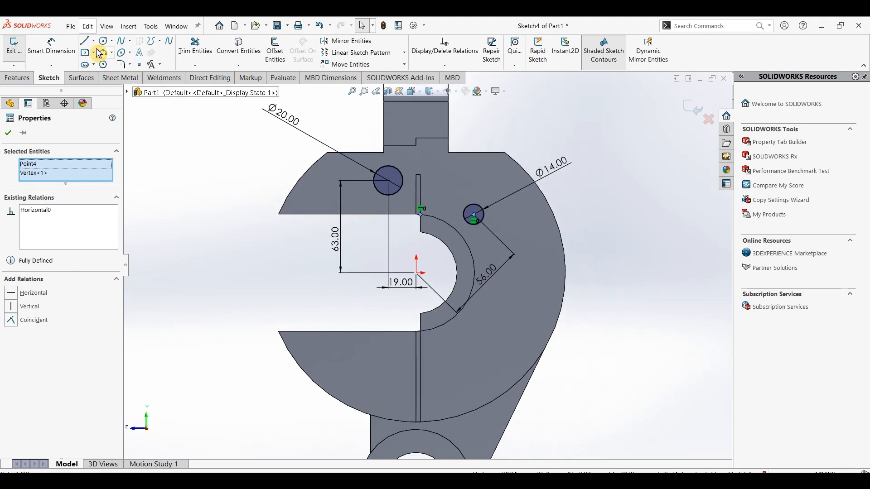
left_click(103, 63)
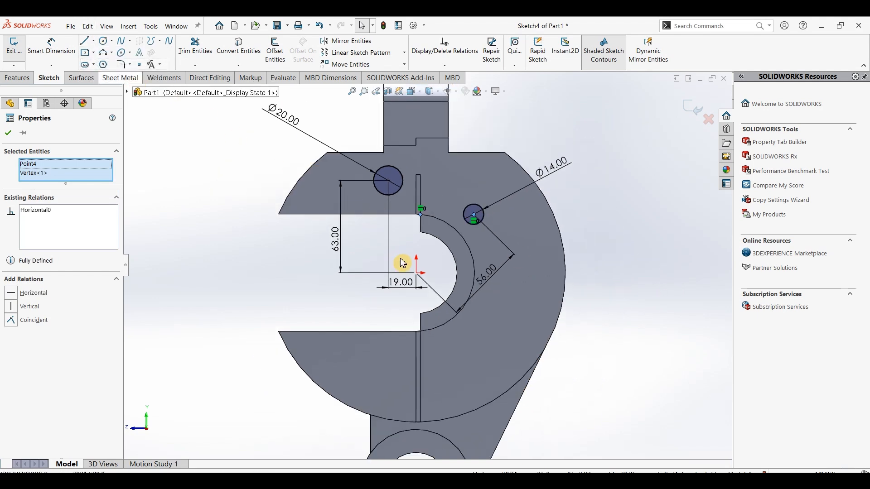
left_click(416, 273)
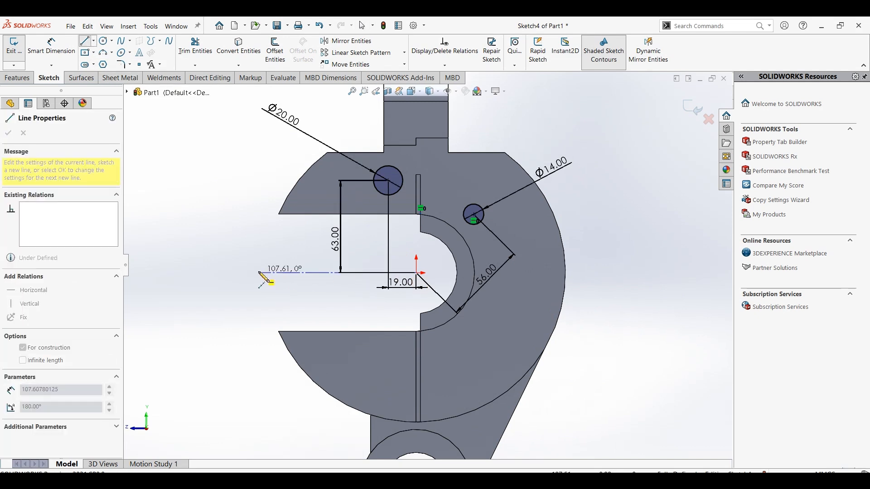
left_click(259, 273)
key("Escape")
key("Escape")
Mirror the 20 mm and 14 mm circles about the horizontal centerline.
left_click(281, 273)
left_click(396, 174, "ctrl")
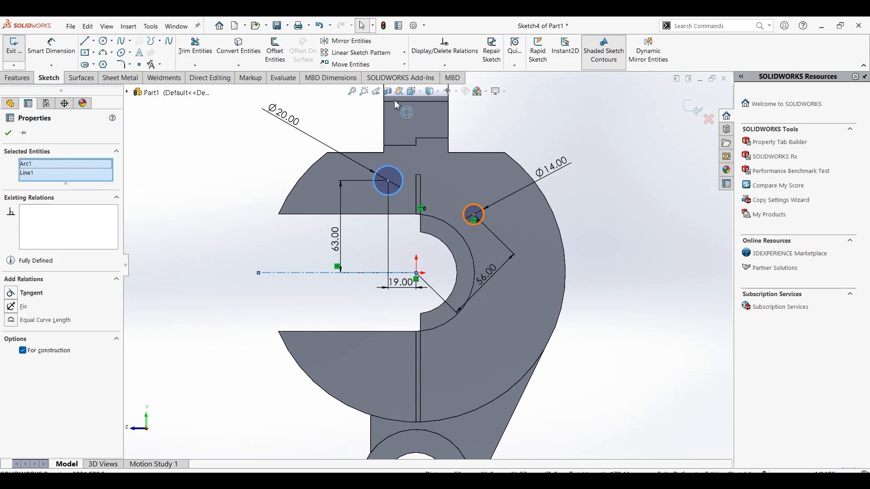
left_click(357, 43)
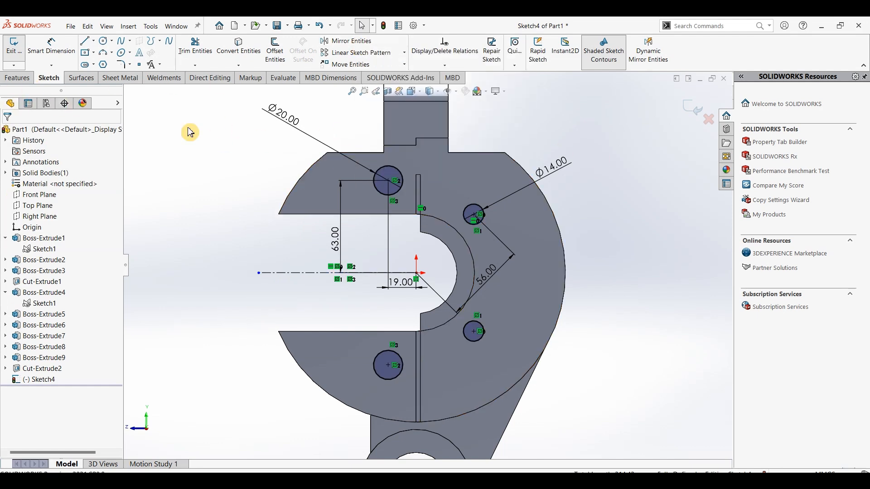
Cut-extrude only the two 14 mm circles with the Through All end condition.
left_click(18, 78)
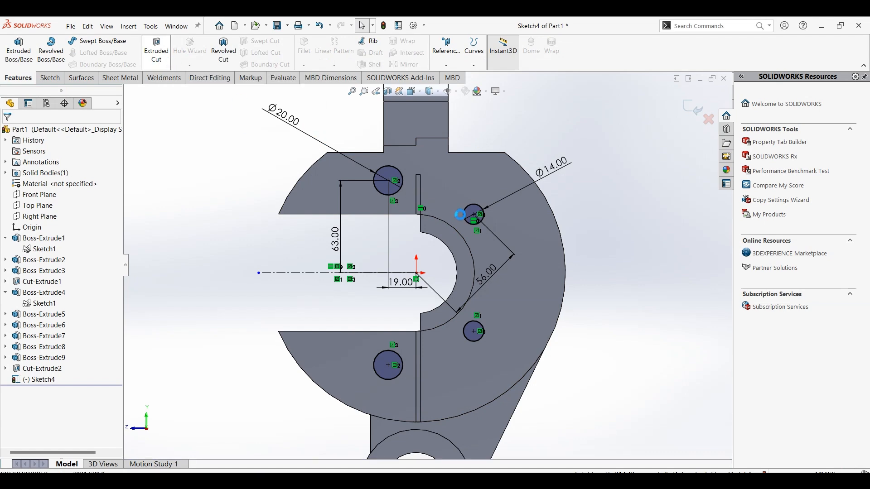
left_click(157, 50)
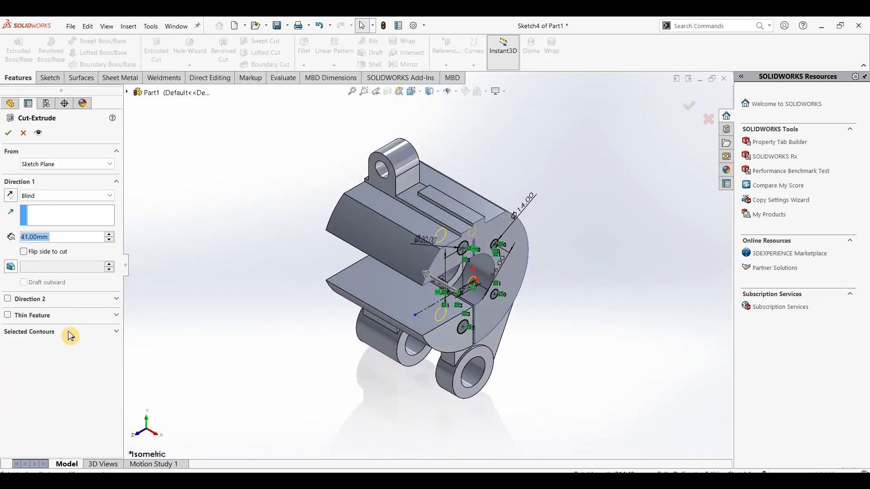
left_click(48, 335)
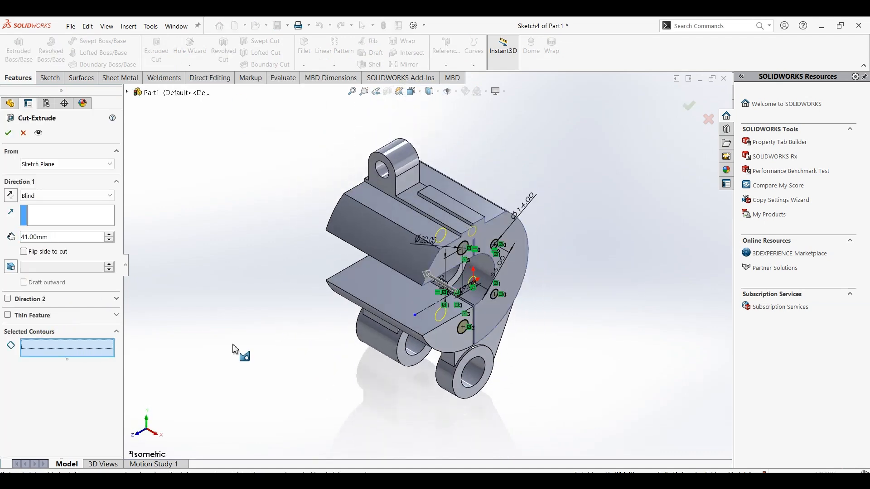
scroll(533, 275, "down", 5)
middle_click_drag(472, 255, 457, 245)
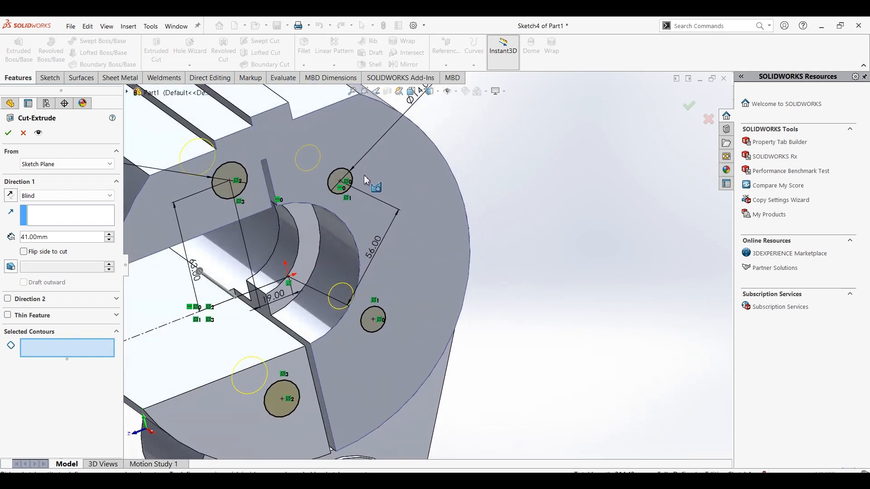
left_click(360, 216)
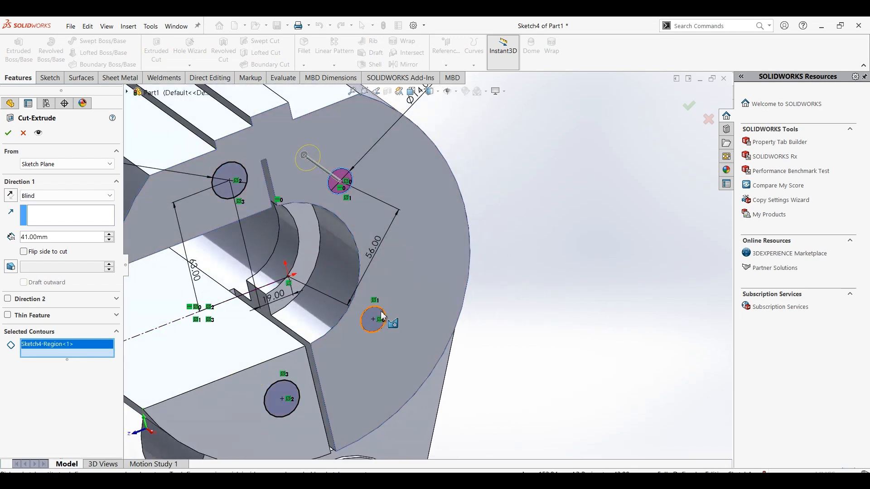
left_click(381, 320)
left_click(77, 200)
left_click(68, 212)
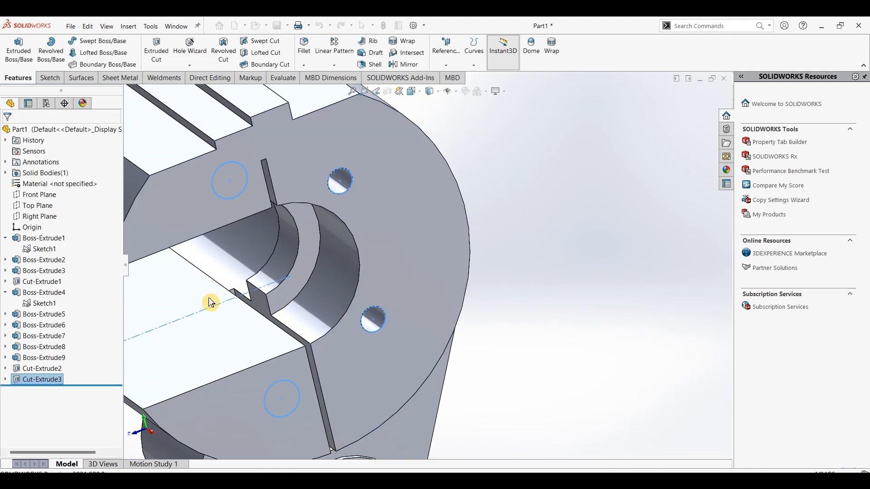
Start another extruded cut reusing the hole sketch, selecting only the two 20 mm circle regions as contours.
left_click(5, 379)
left_click(39, 390)
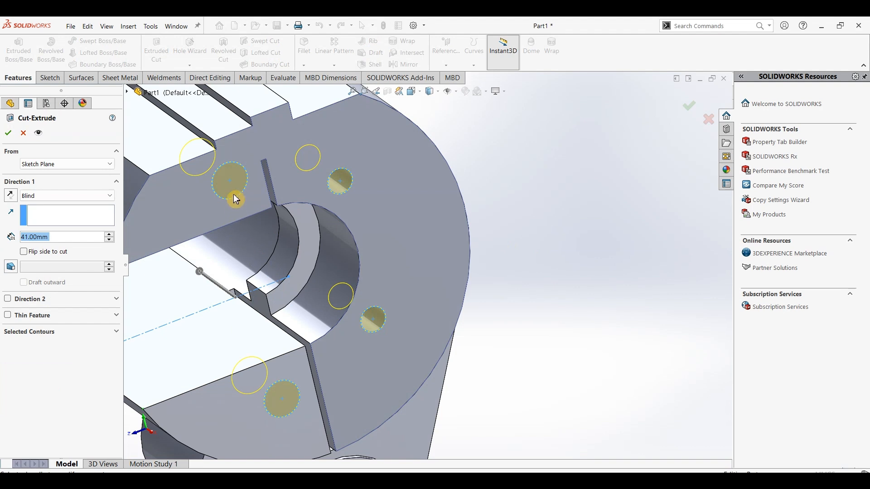
left_click(114, 334)
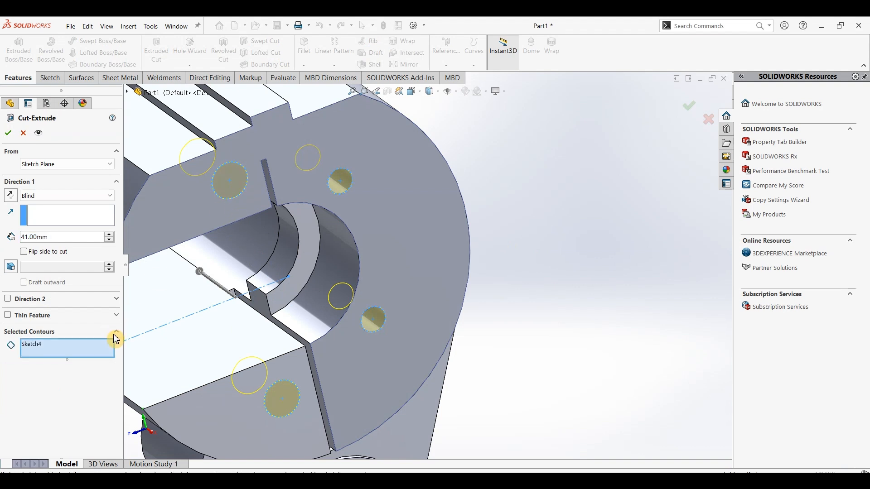
left_click(75, 345)
left_click(229, 195)
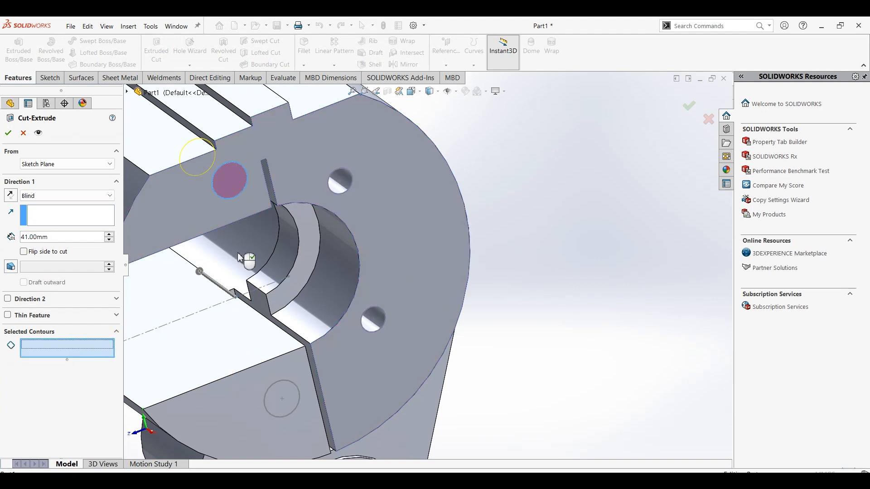
left_click(287, 410)
left_click(285, 406)
scroll(222, 389, "up", 7)
mouse_move(236, 385)
middle_mouse_down()
mouse_move(312, 400)
mouse_move(346, 380)
middle_mouse_up()
Start the cut from the body's opposite end face and reverse its direction into the material.
left_click(68, 165)
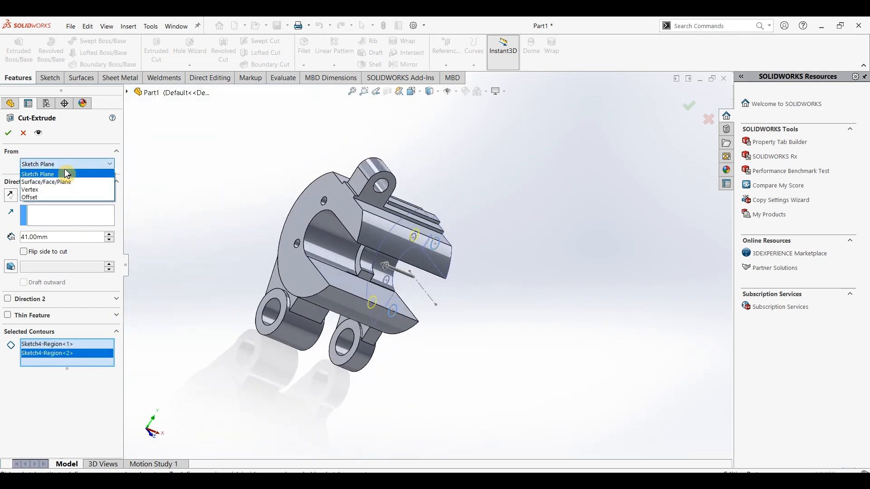
left_click(57, 182)
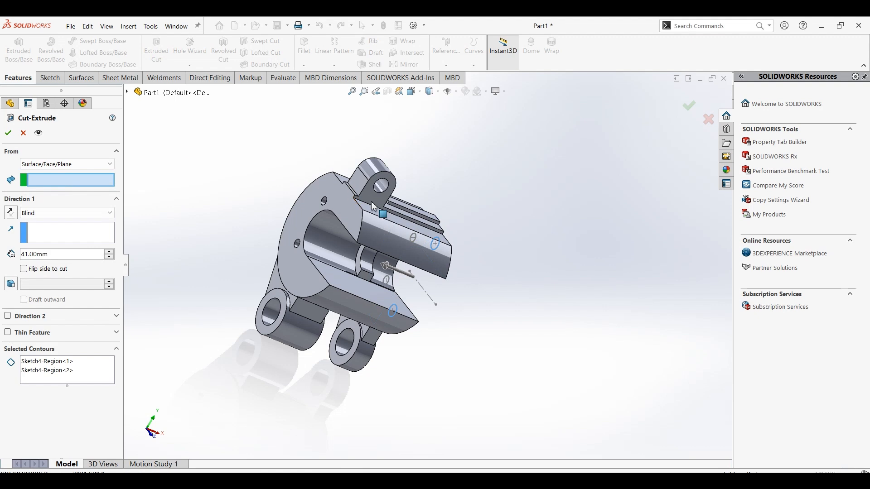
left_click(355, 222)
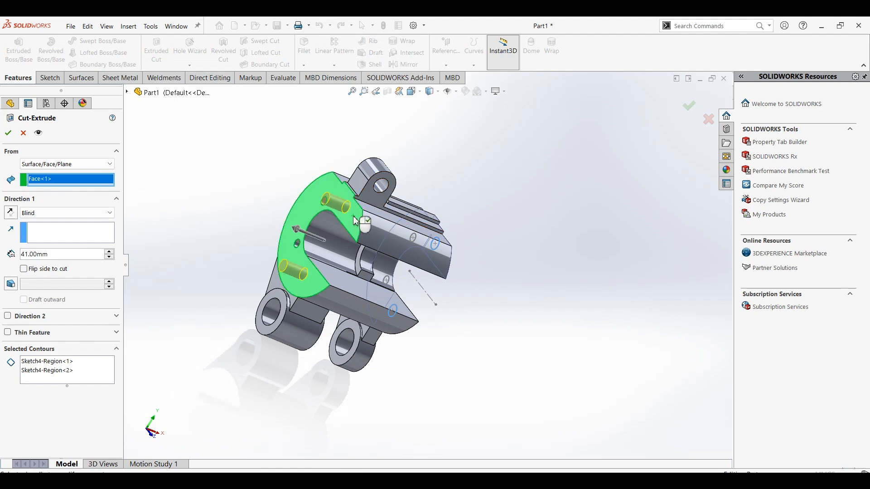
left_click(11, 213)
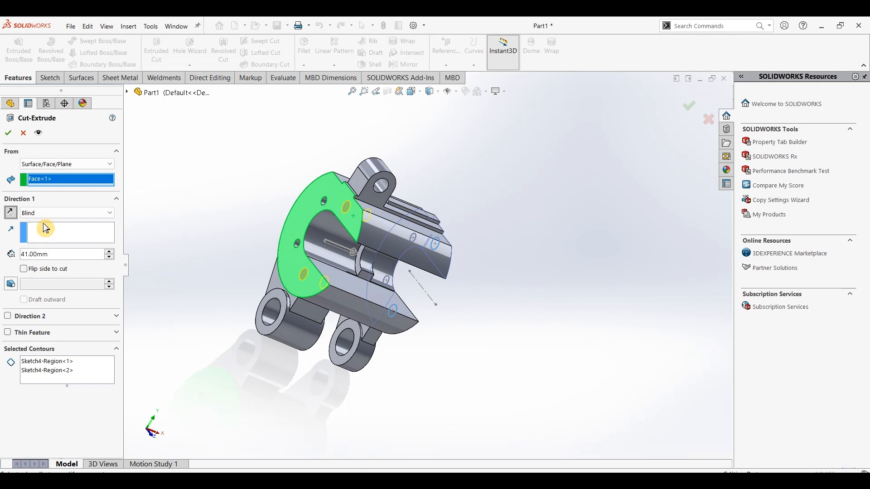
Check the hole depth in the PDF drawing, set the 20 mm holes' cut depth to 63 mm and finish the cut.
key("alt+Tab")
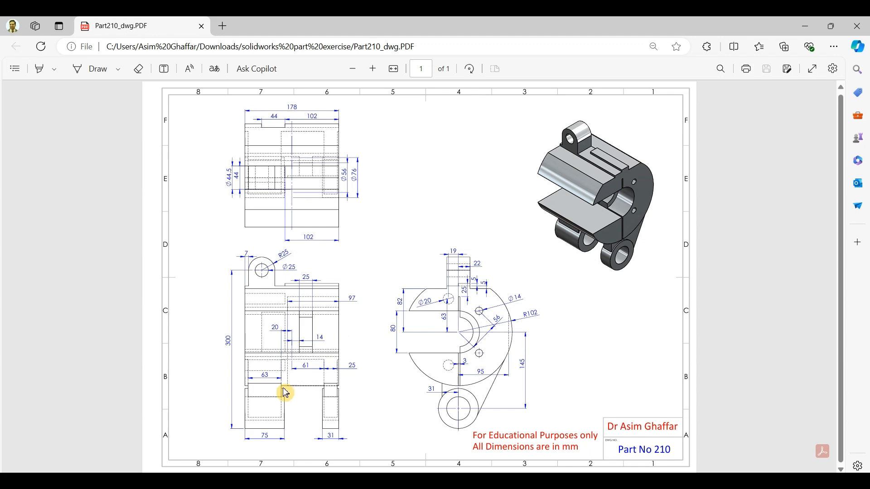
left_click(805, 27)
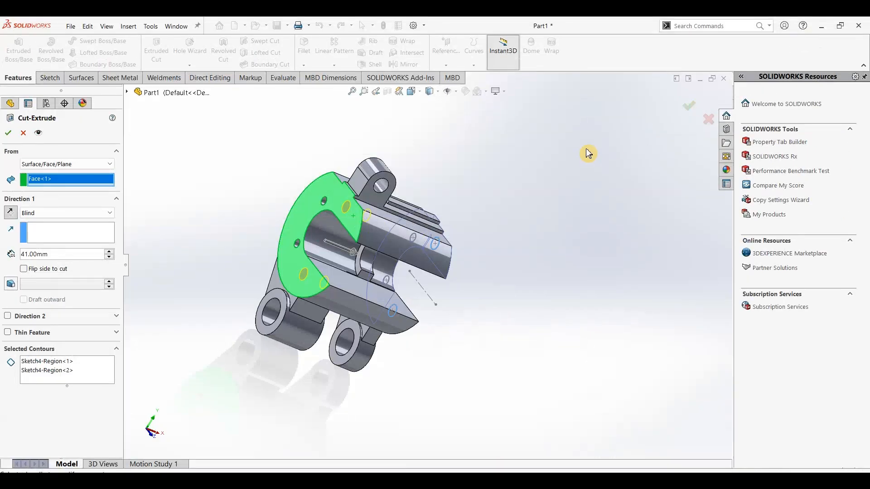
type("63")
key("Return")
left_click(9, 134)
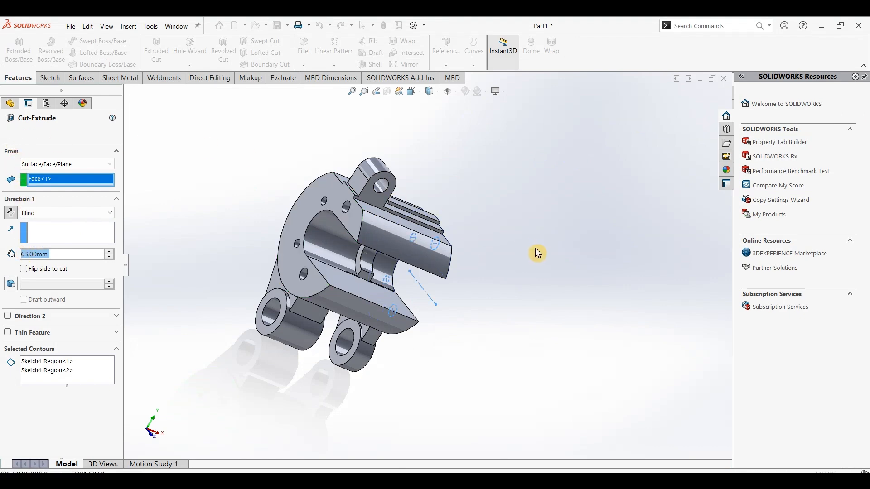
Apply the polished steel appearance to the whole part in isometric view.
key("ctrl+7")
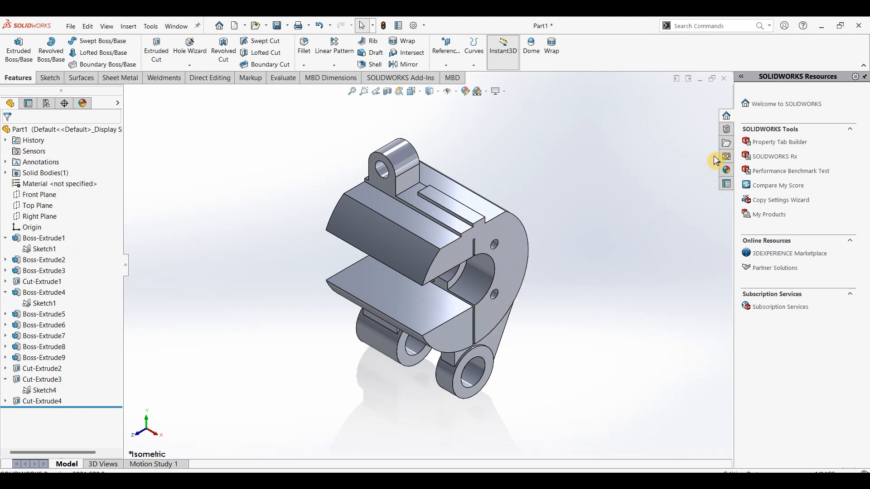
left_click(724, 170)
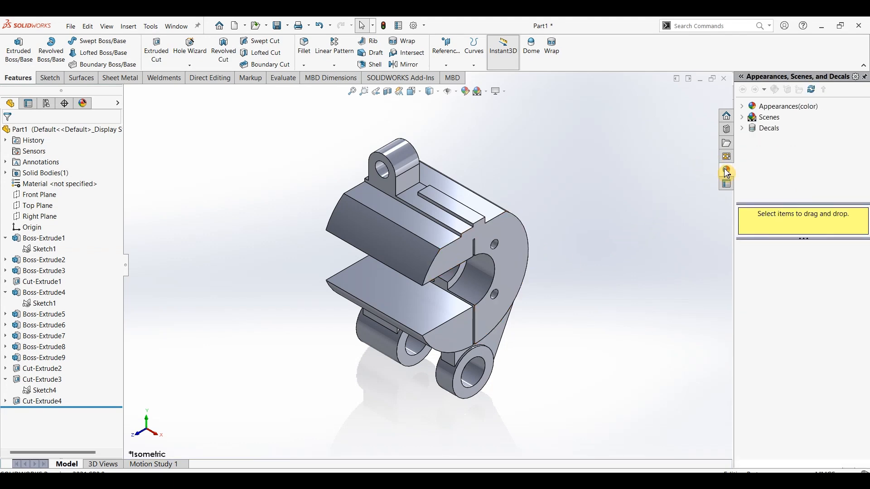
left_click(751, 109)
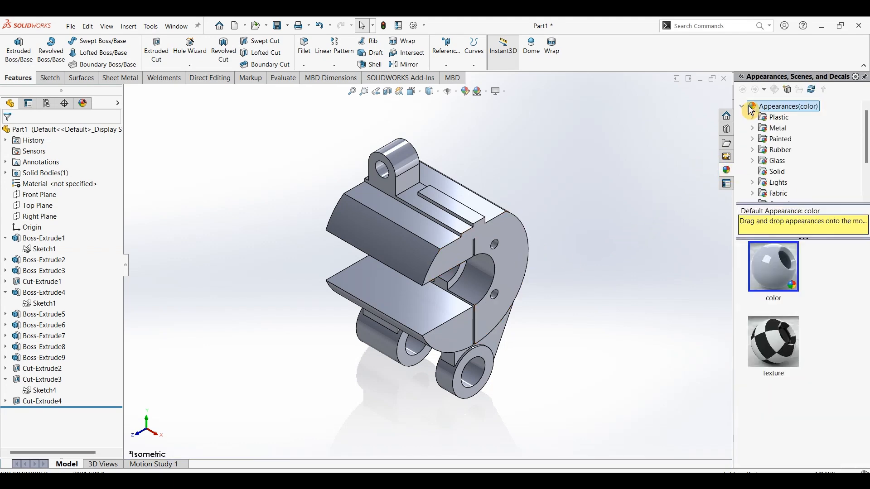
left_click(767, 128)
double_click(773, 266)
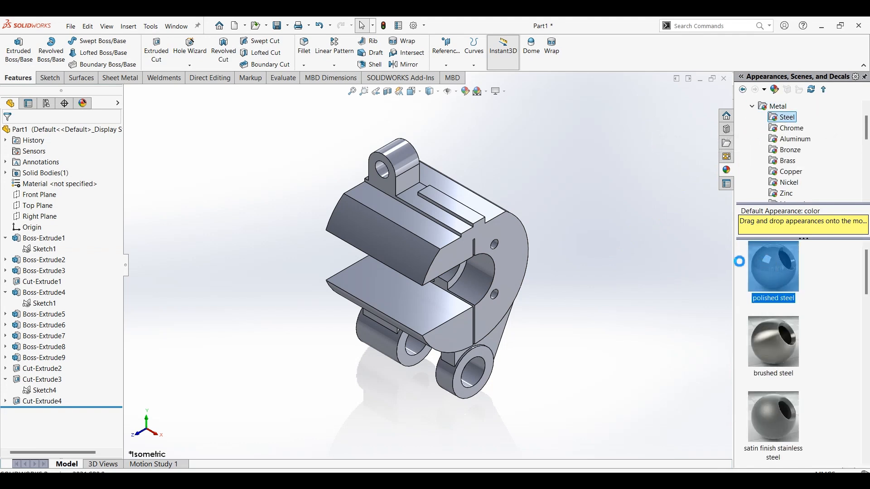
left_click(864, 76)
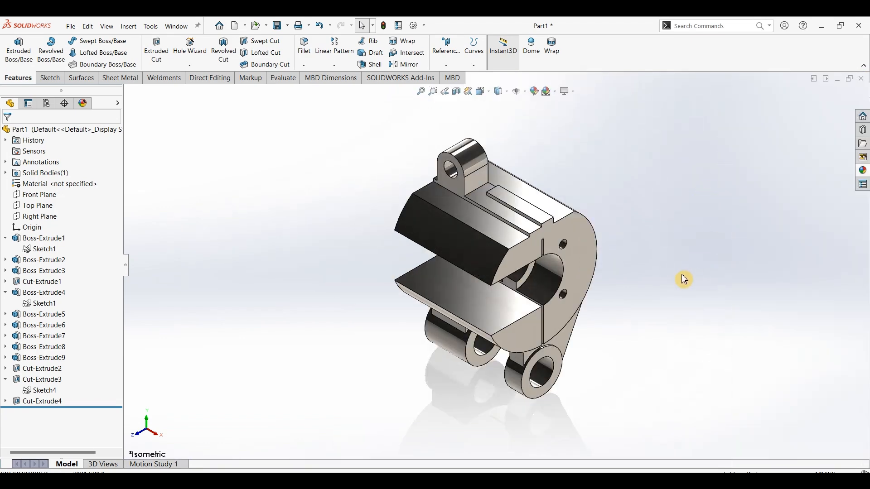